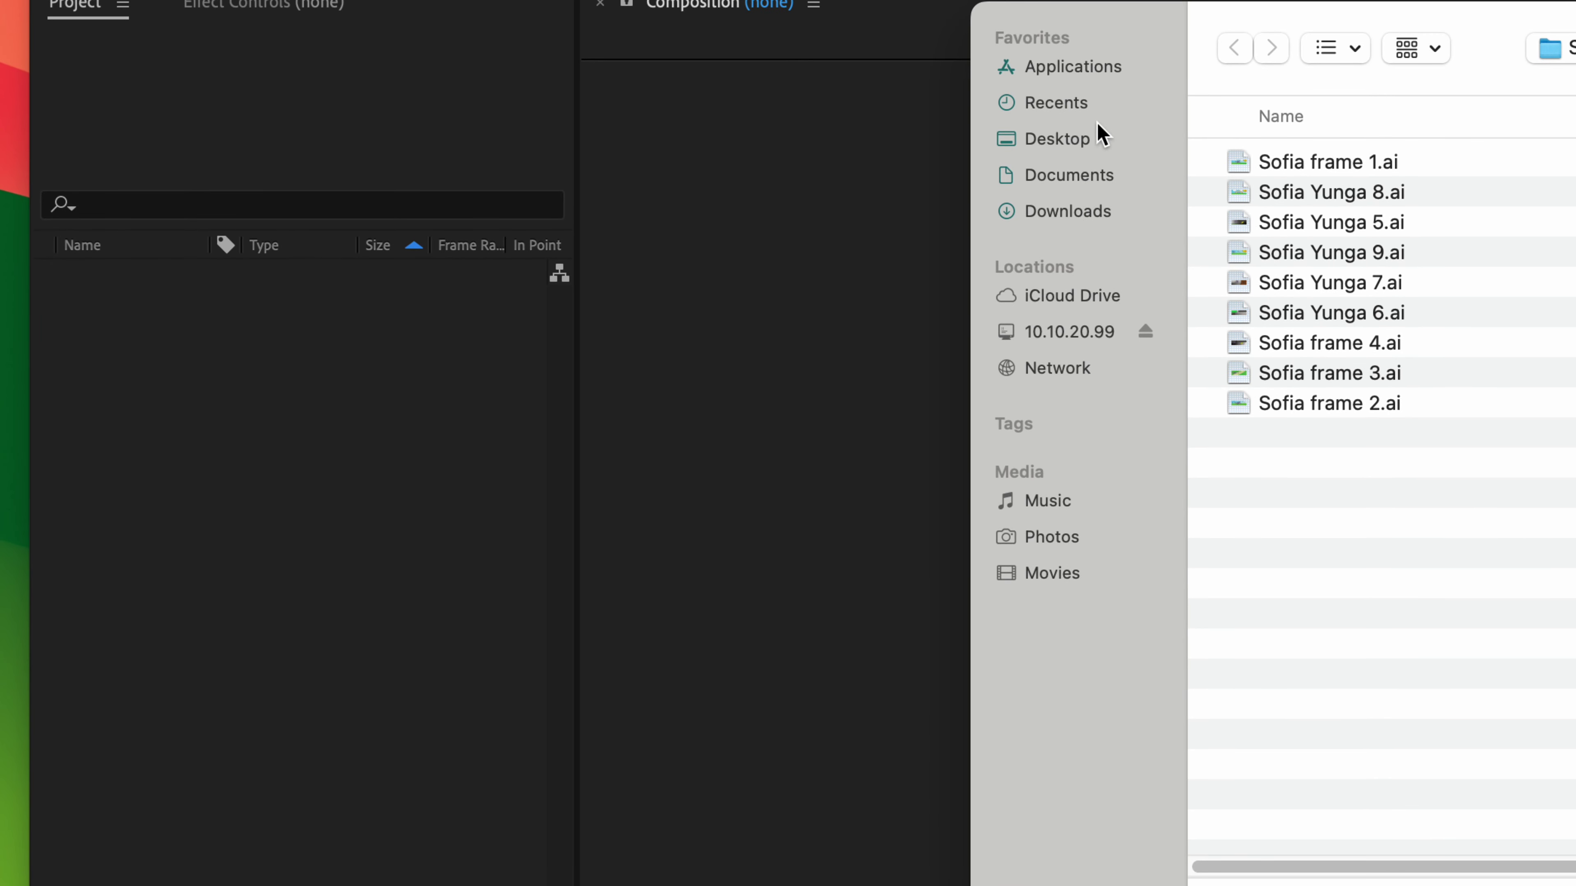
Step: Import the frame 2 Illustrator file as Composition - Retain Layer Sizes and open the resulting composition
left_click(1101, 137)
left_click(1284, 161)
double_click(1284, 161)
left_click(1326, 190)
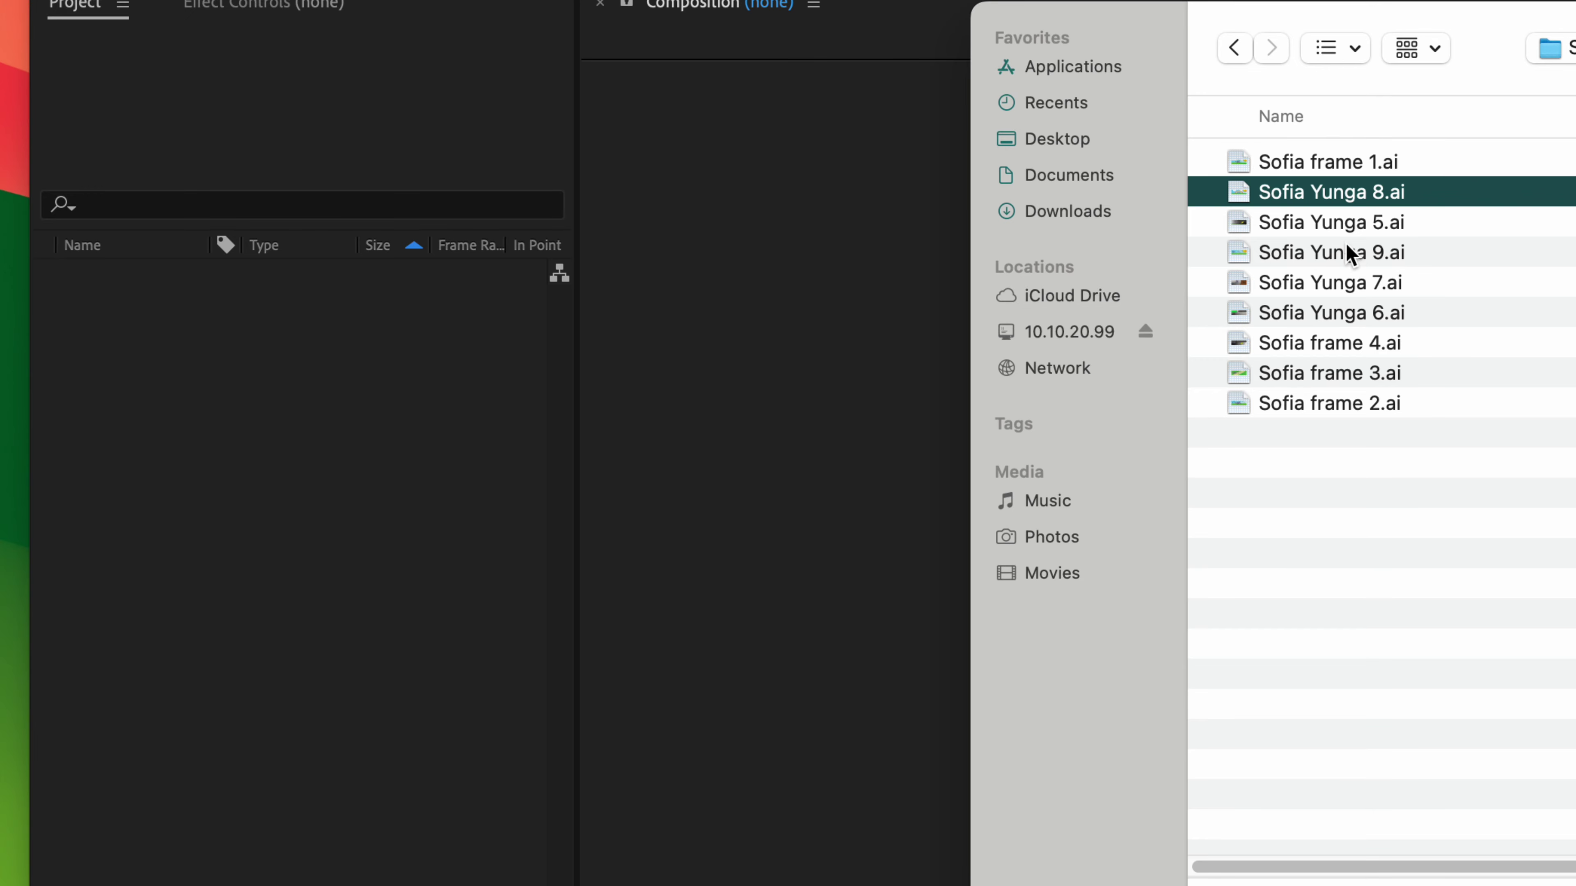
left_click(1363, 391)
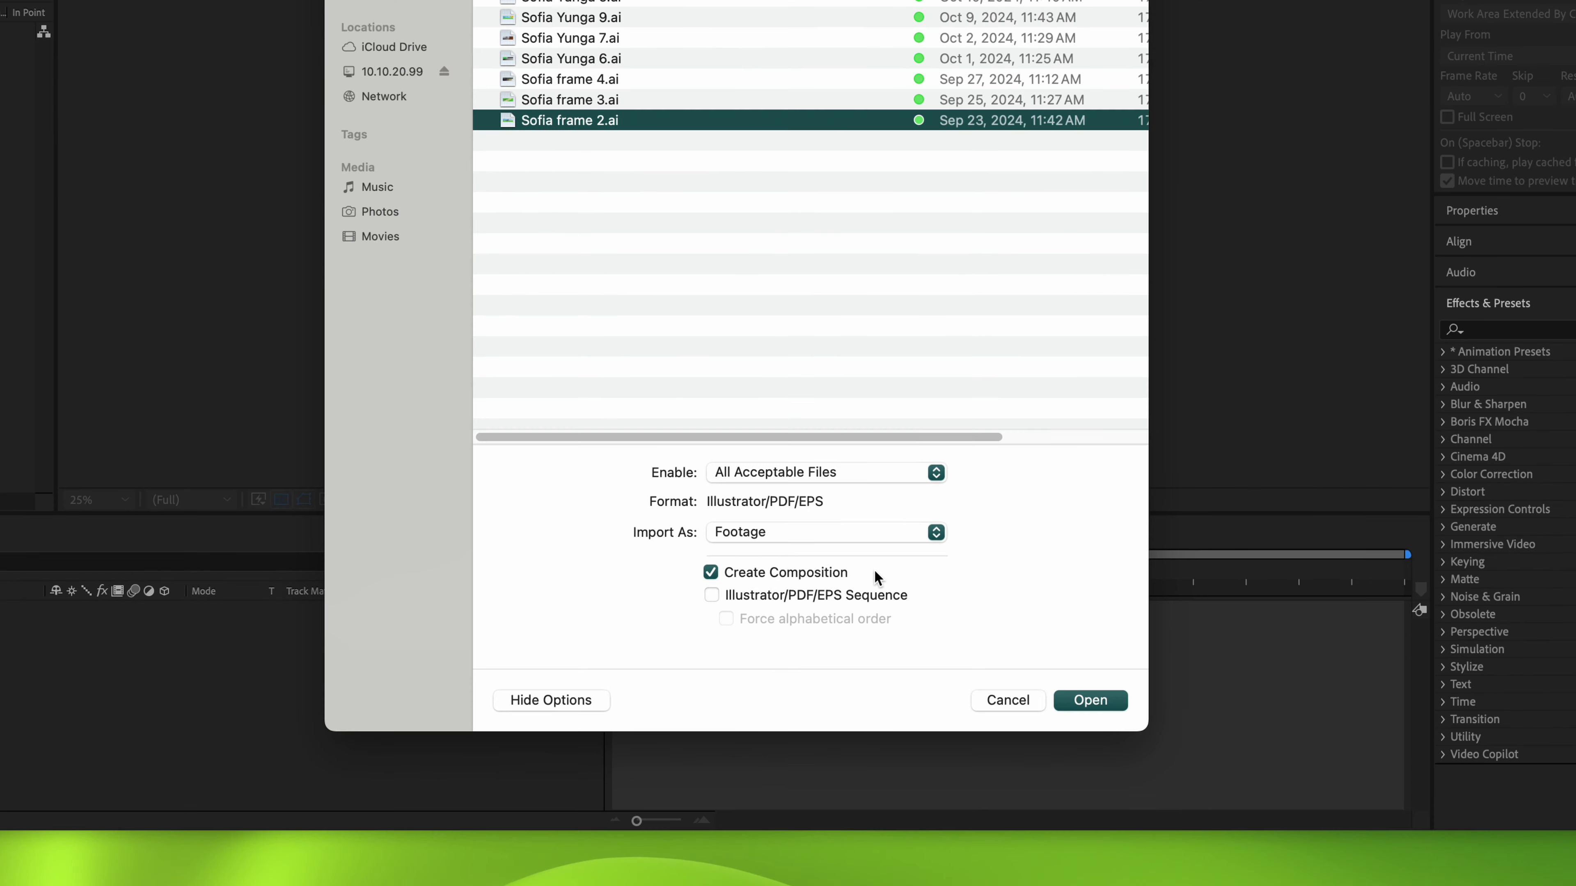
left_click(872, 546)
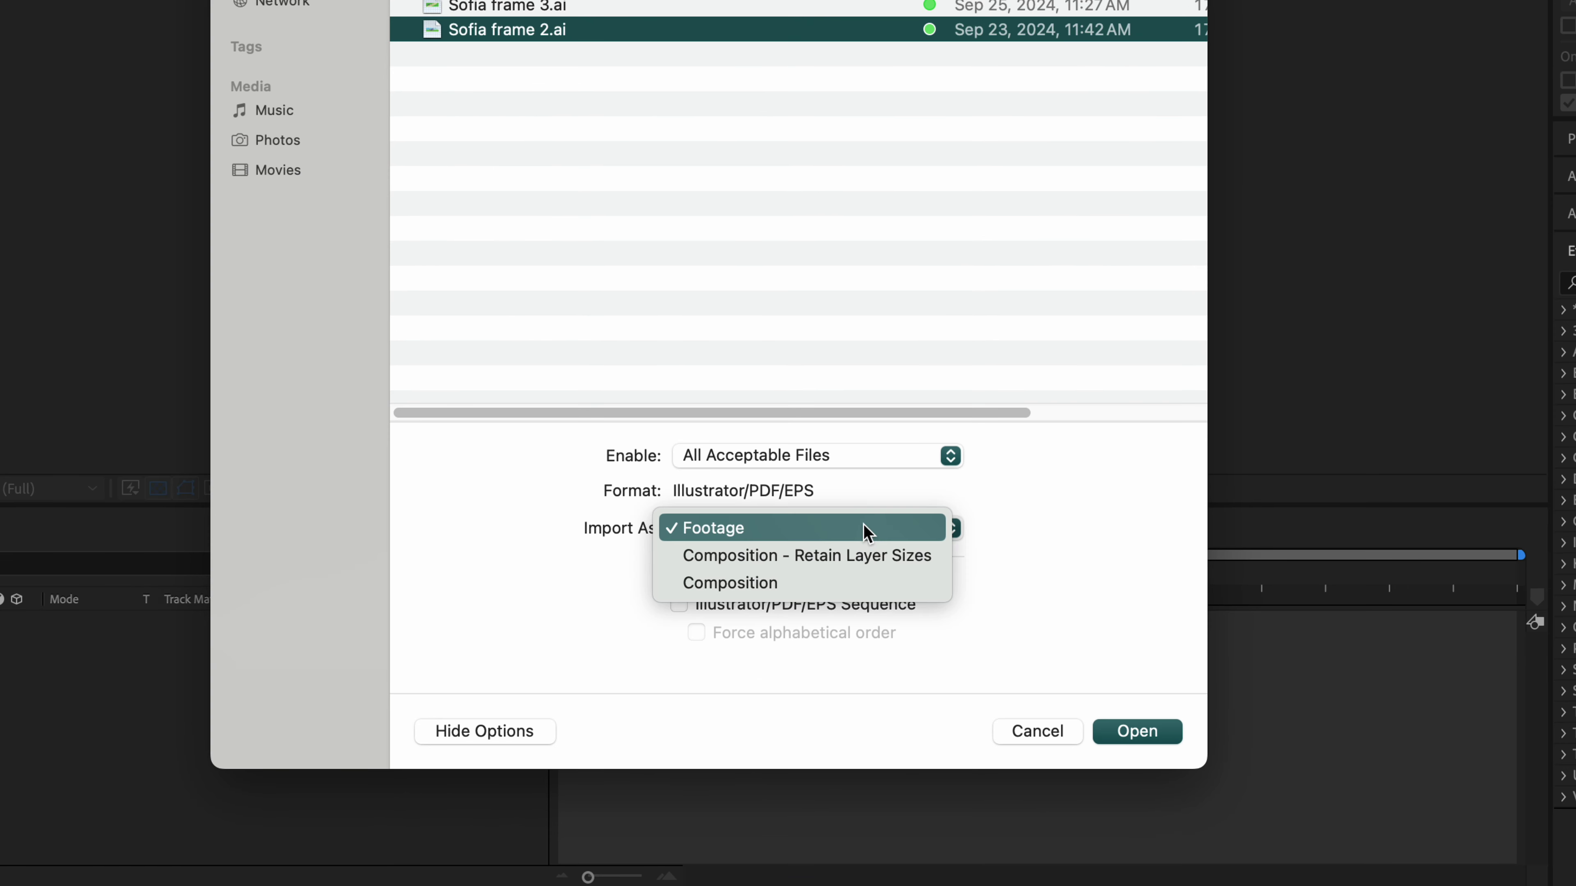
left_click(861, 563)
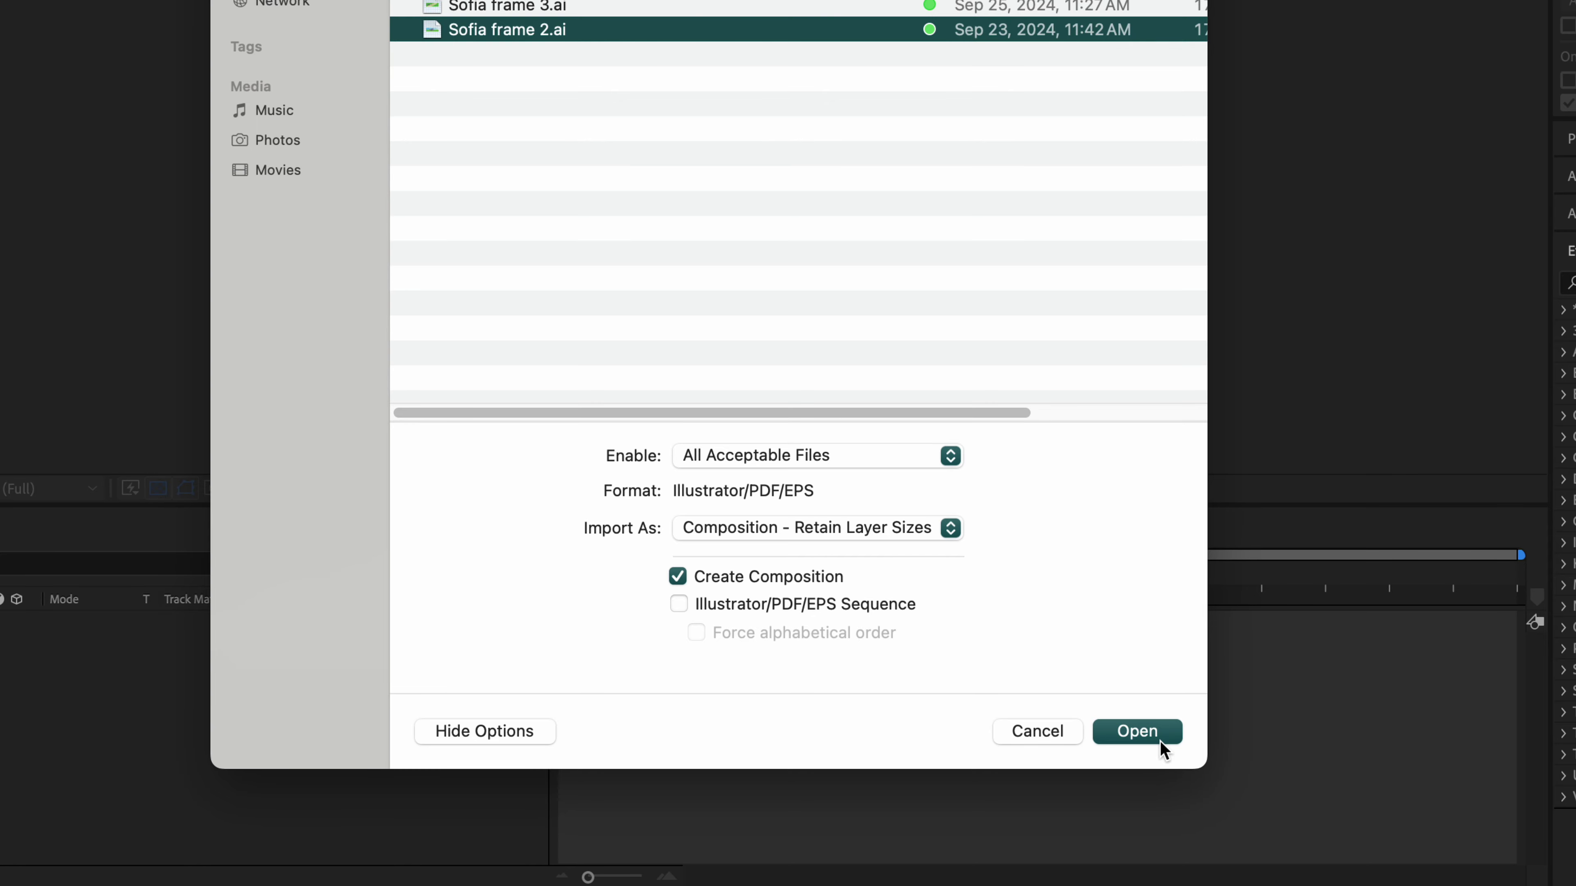
left_click(1148, 733)
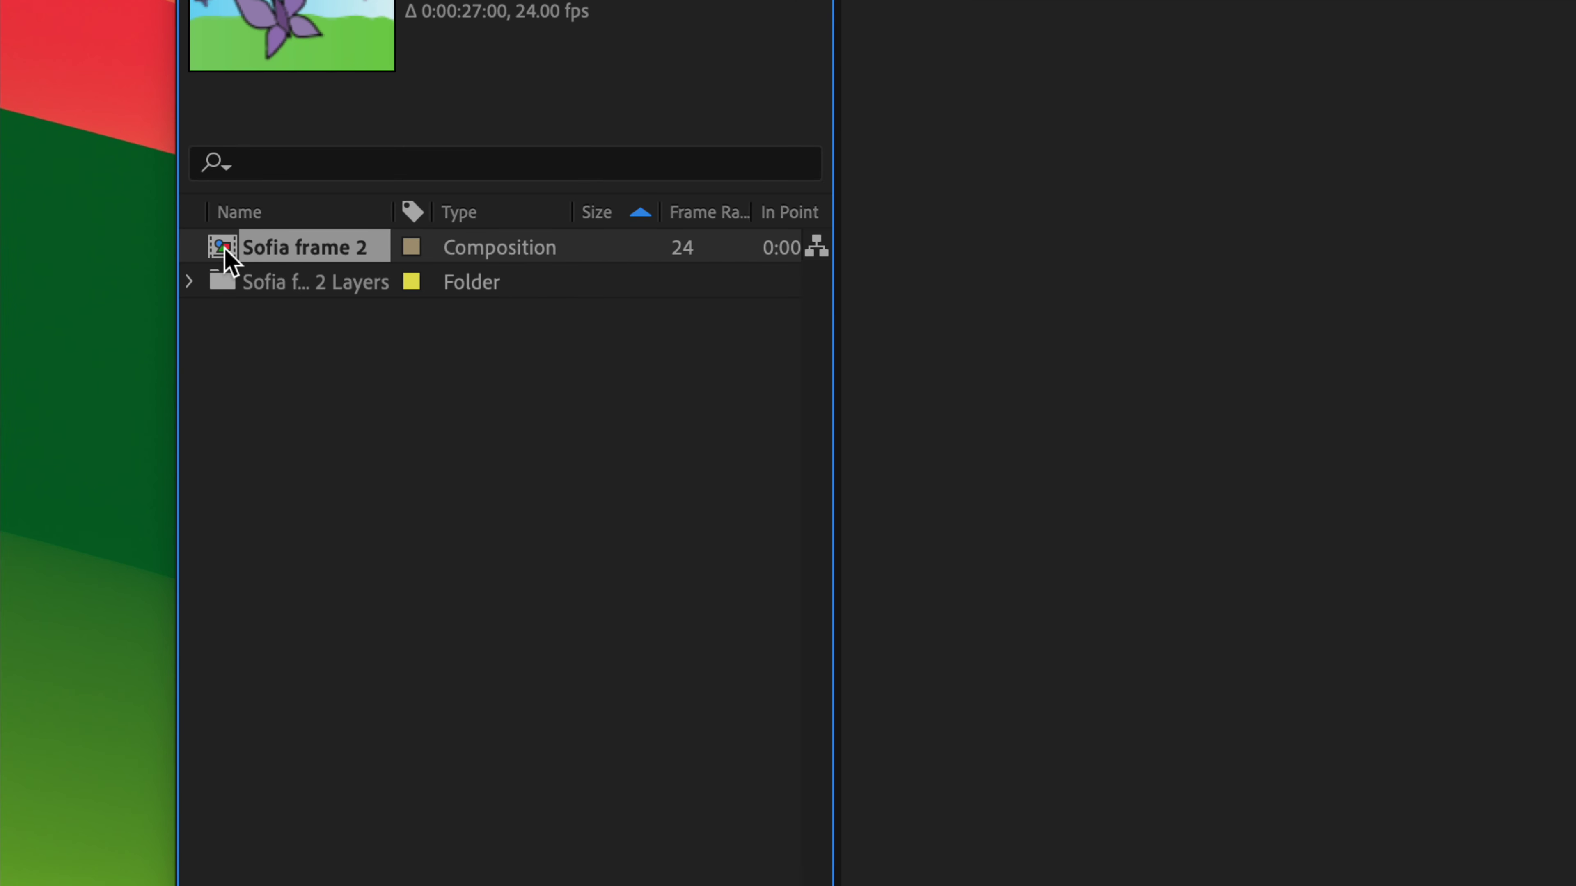
double_click(217, 240)
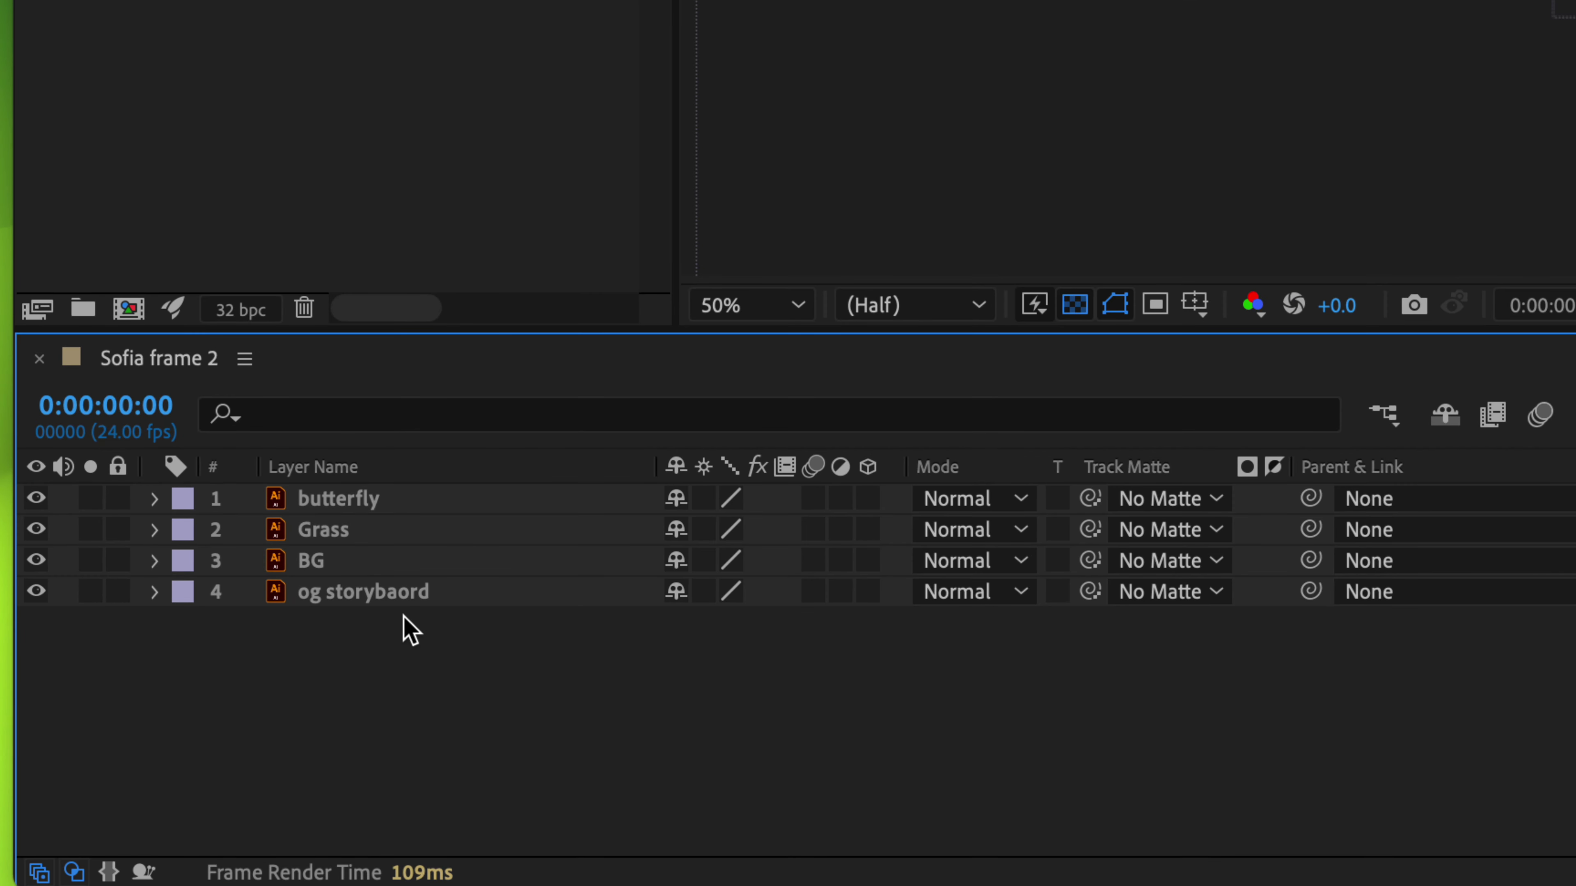
Step: Delete the "og storybaord" layer from the composition
left_click(395, 599)
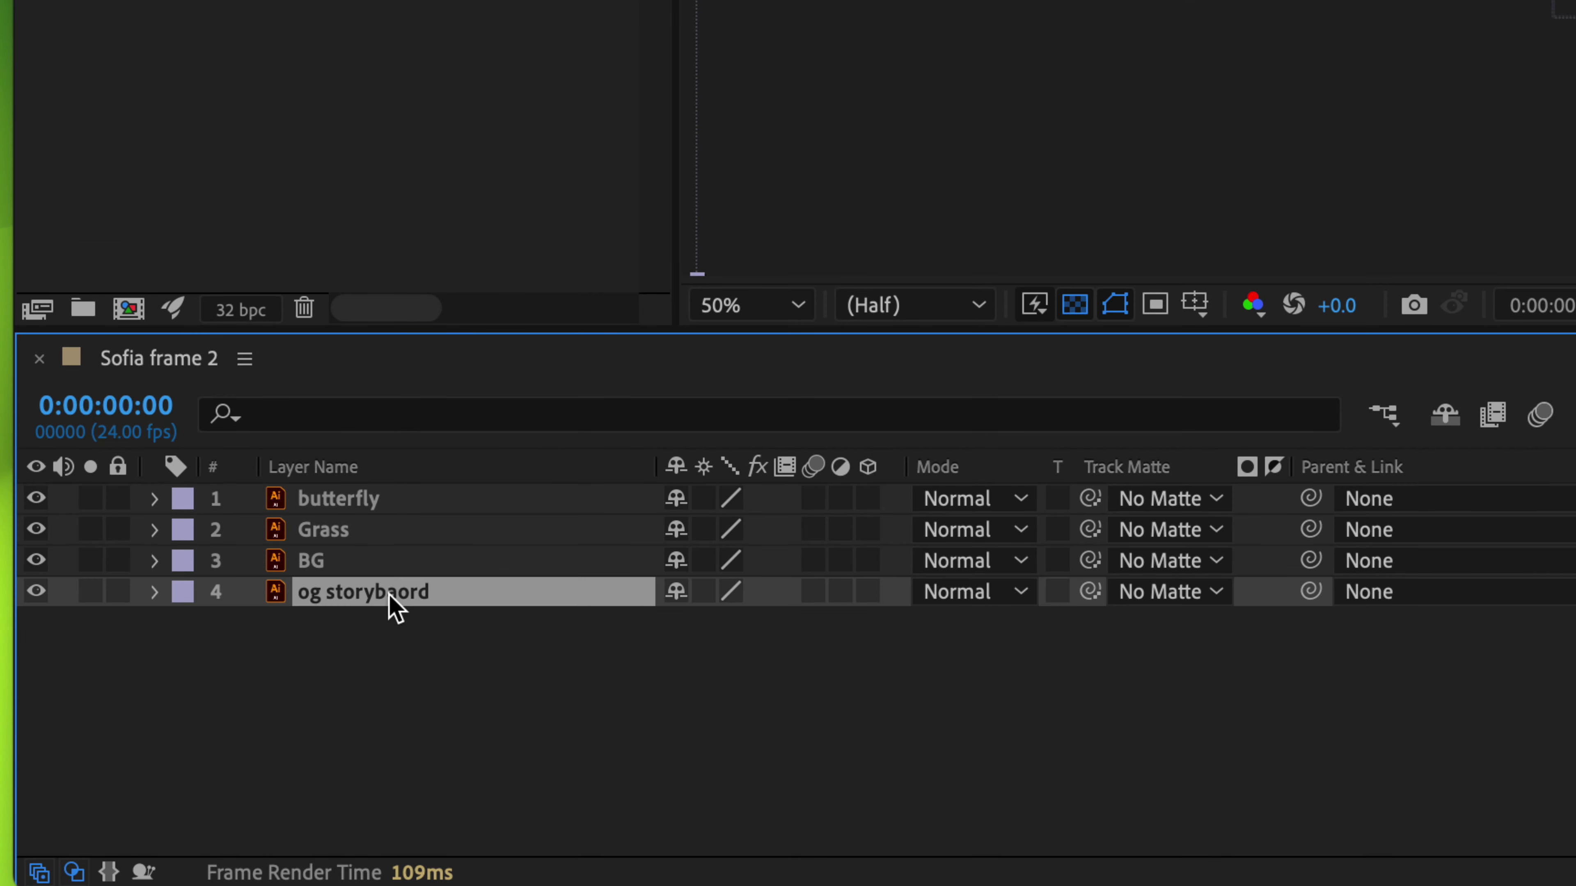
left_click(37, 593)
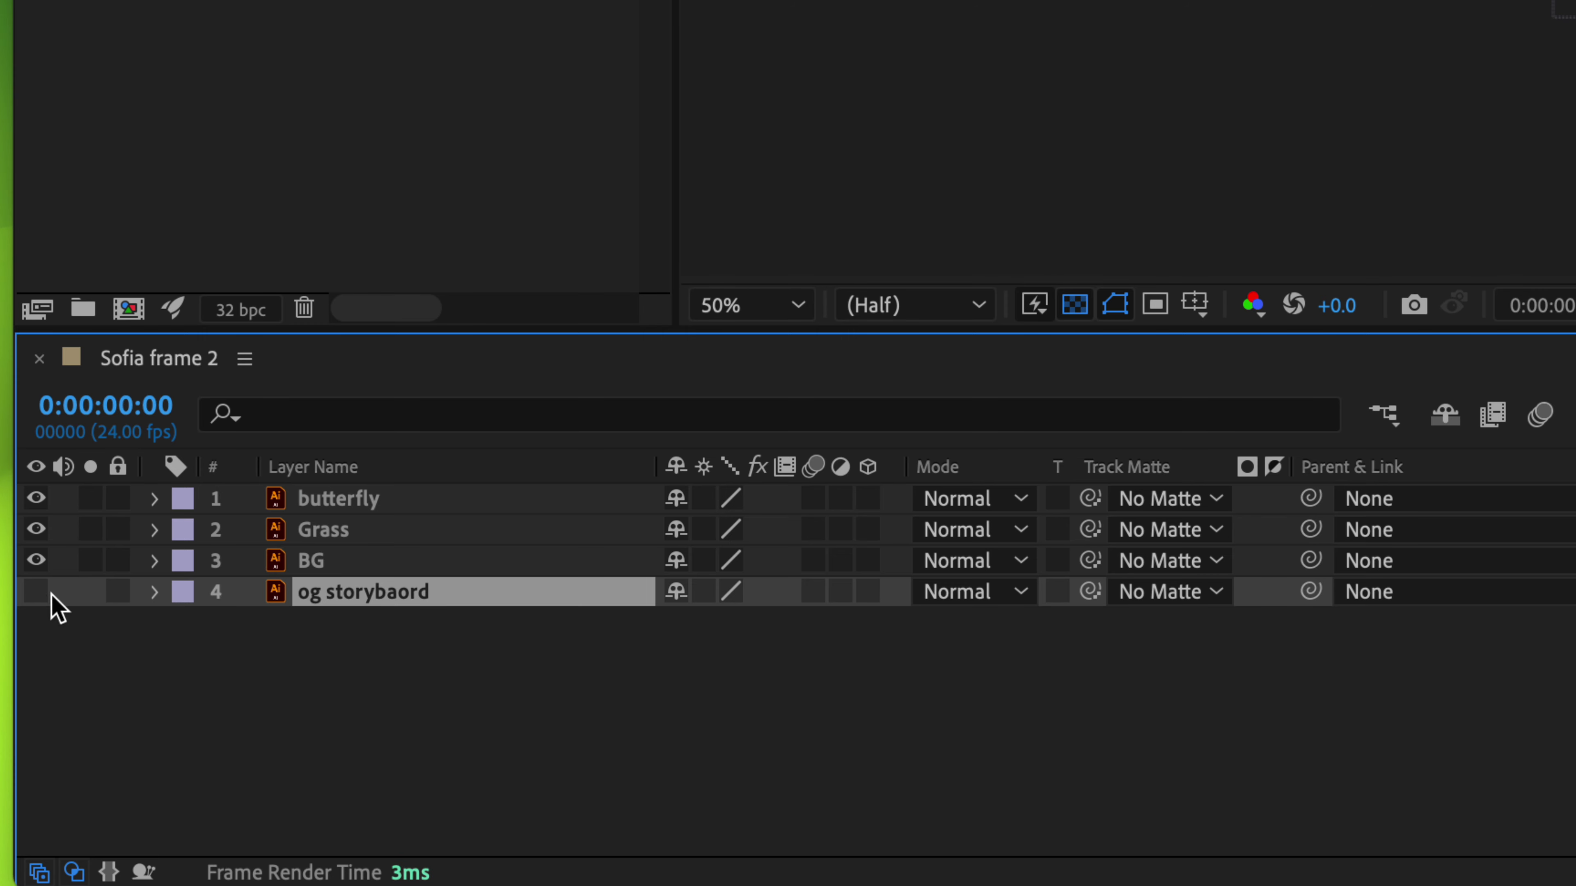
key("Delete")
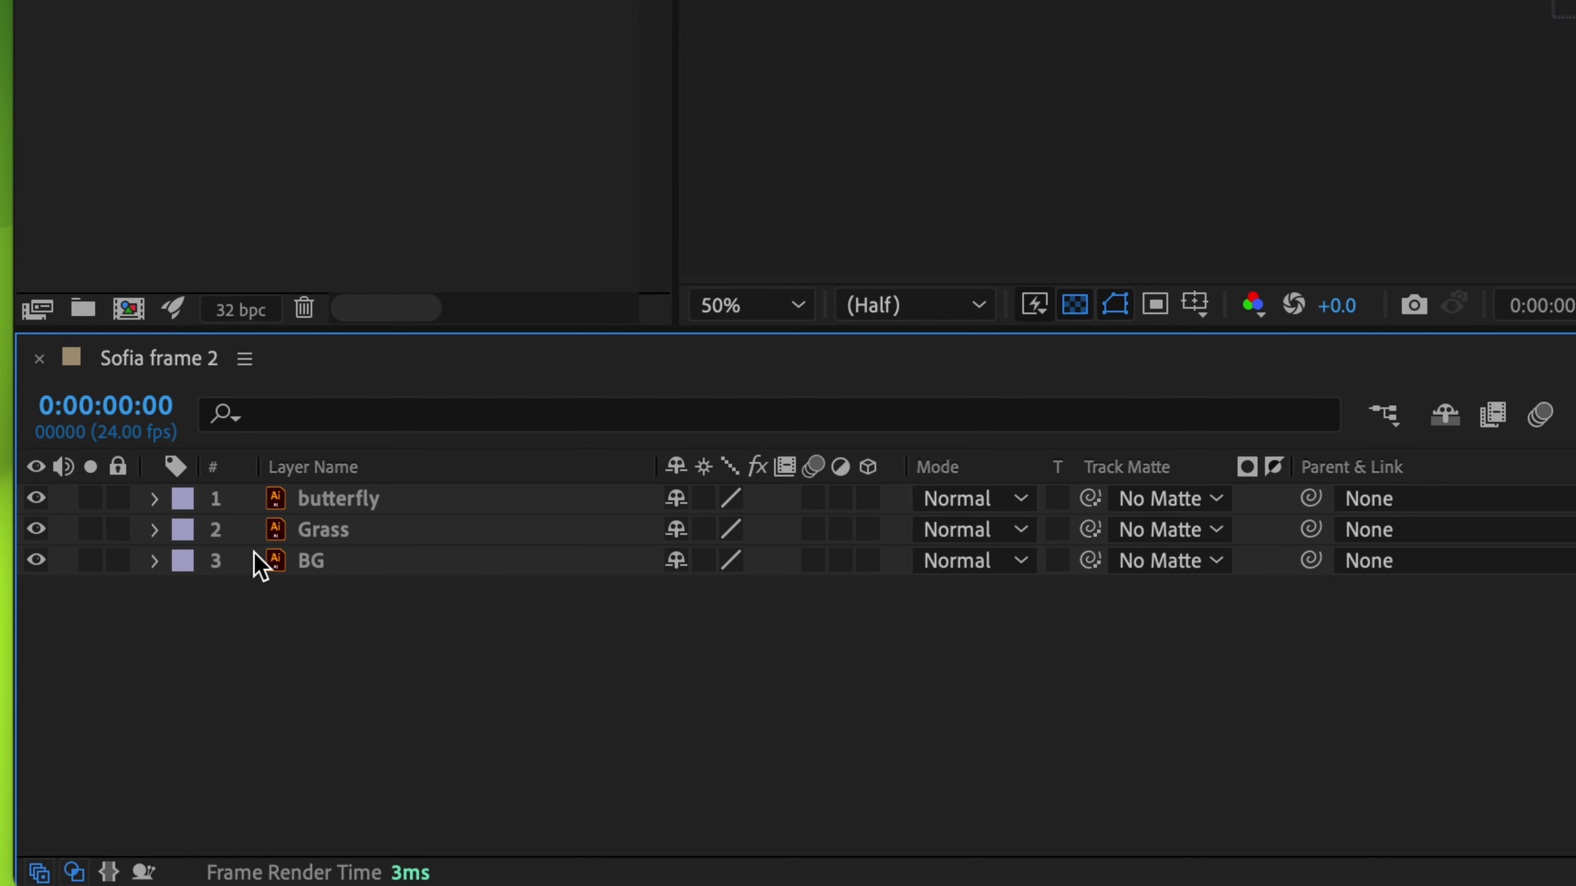
Step: Expand the butterfly layer to show its Transform properties
left_click(391, 510)
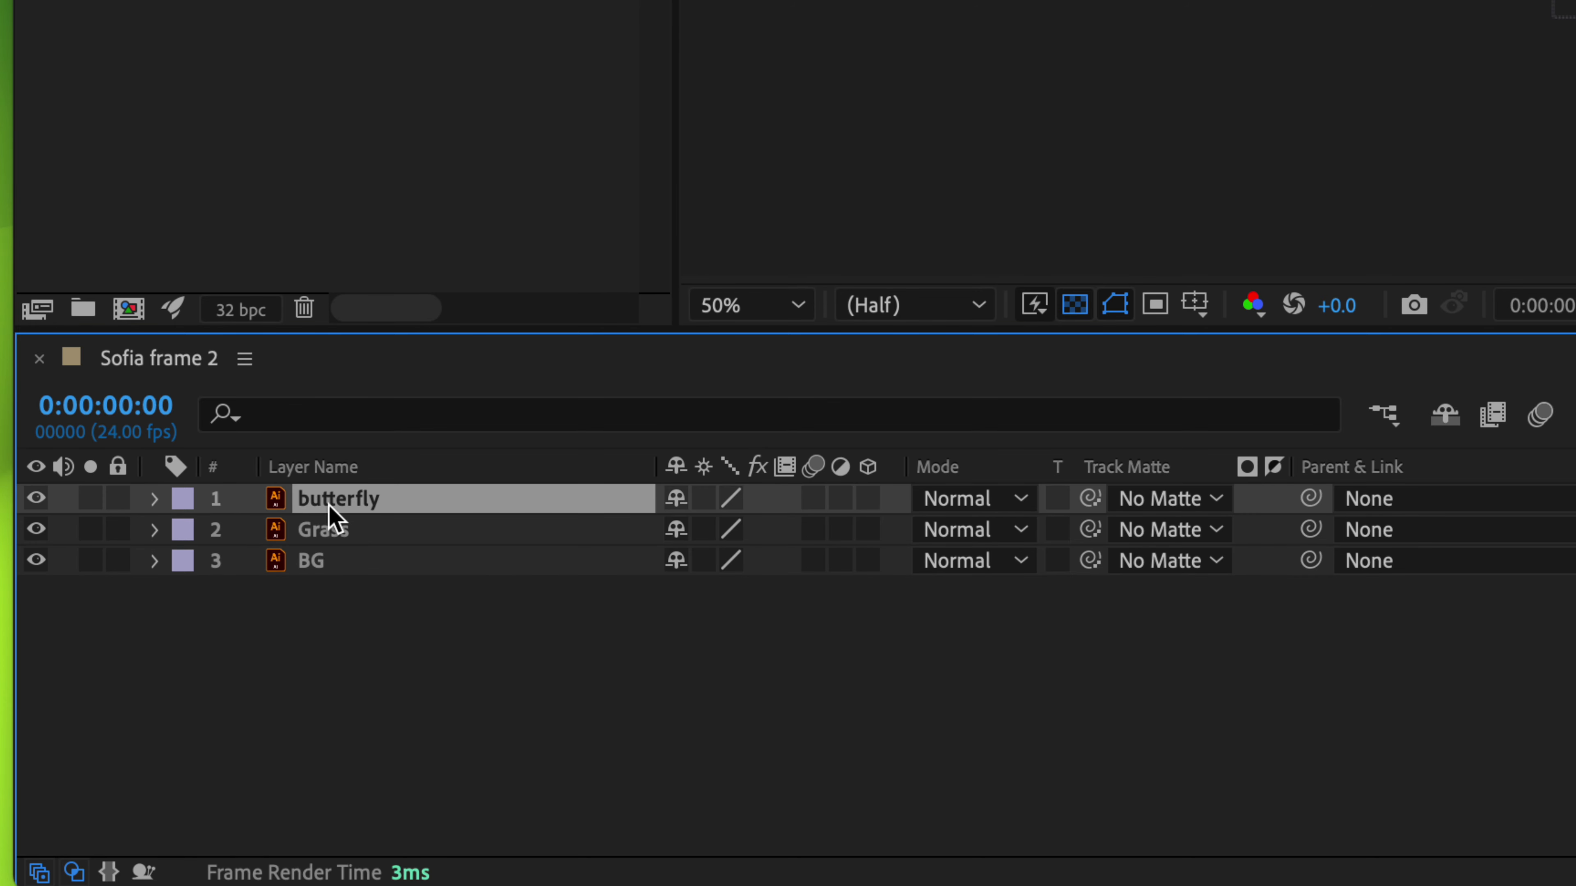
left_click(154, 499)
left_click(188, 532)
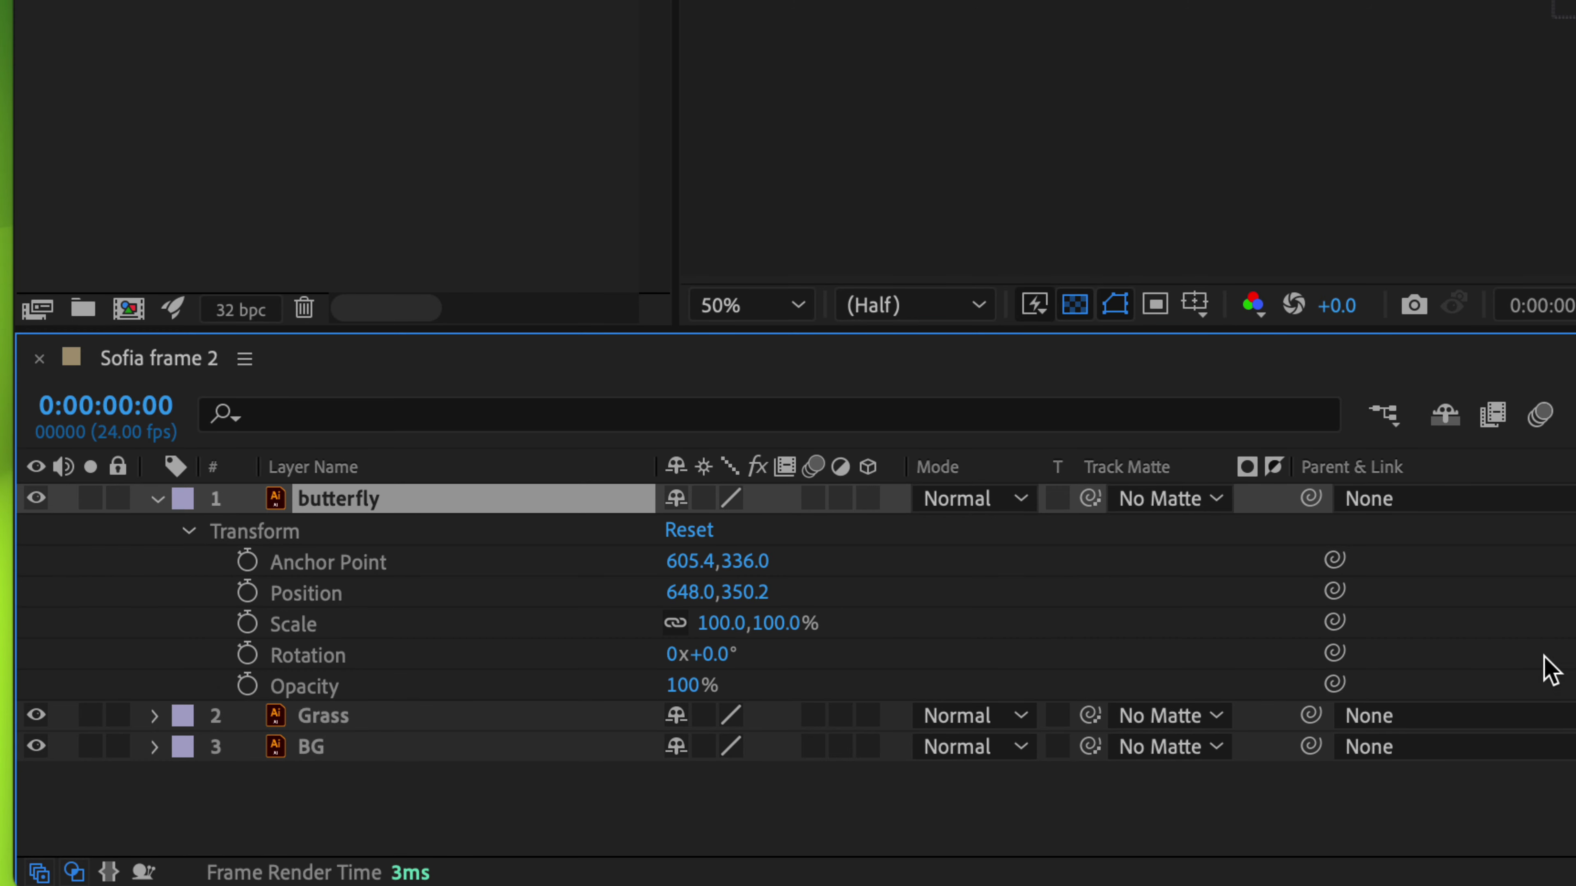
Step: Move the current time to 0:00:03:14, end the work area there and zoom the timeline in on that range
mouse_move(1440, 437)
left_mouse_down()
mouse_move(1378, 438)
mouse_move(1461, 436)
left_mouse_up()
left_click_drag(474, 434, 432, 436)
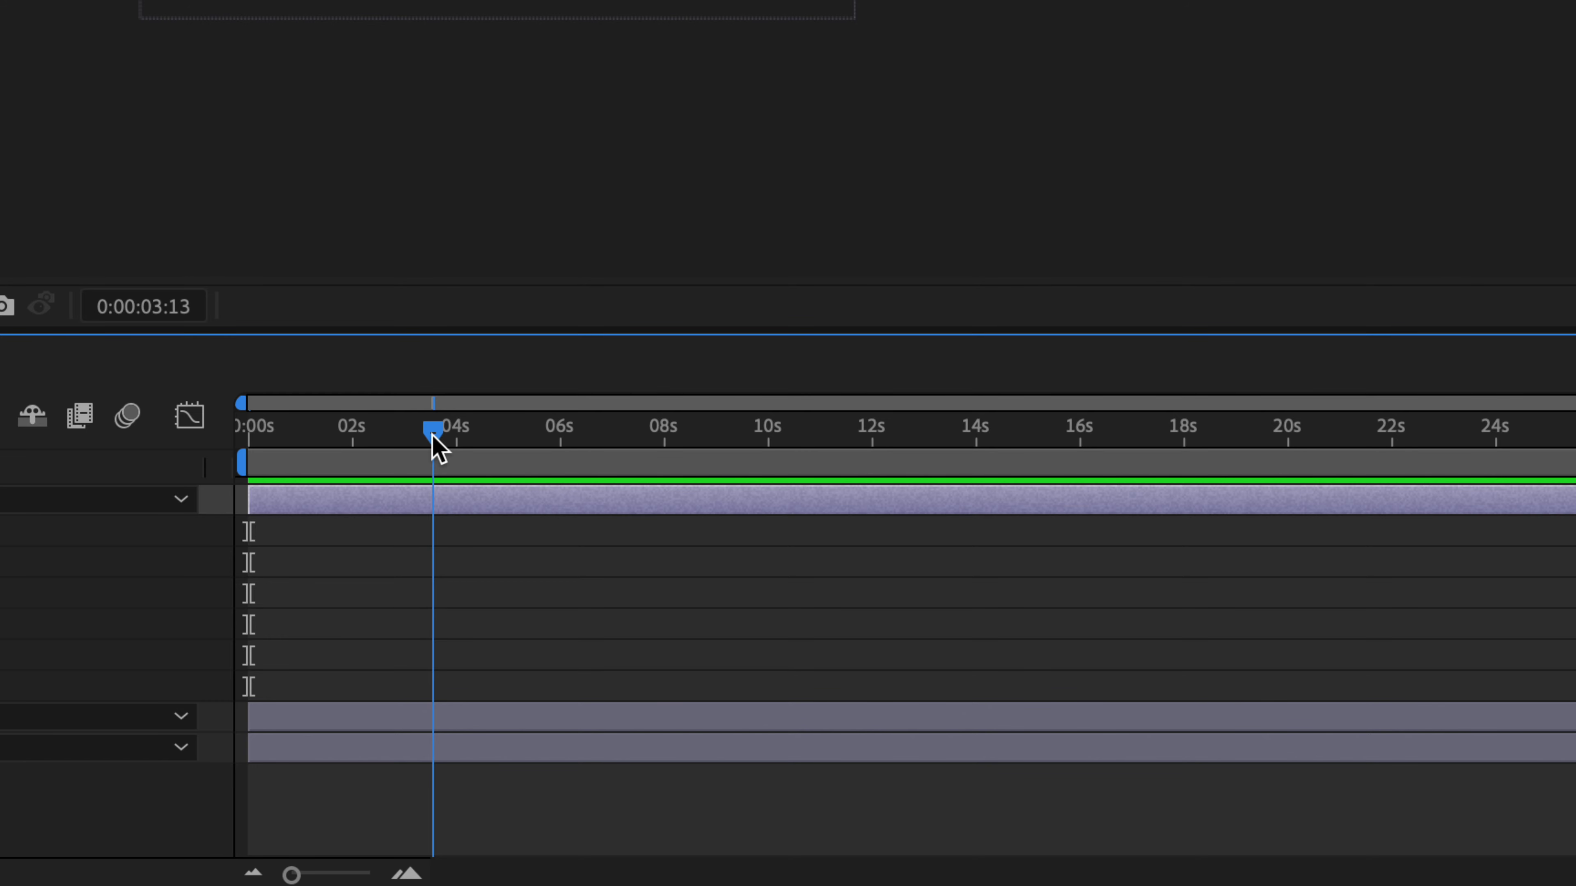
key("bracketleft")
mouse_move(433, 433)
left_mouse_down()
mouse_move(405, 432)
mouse_move(434, 433)
left_mouse_up()
key("bracketleft")
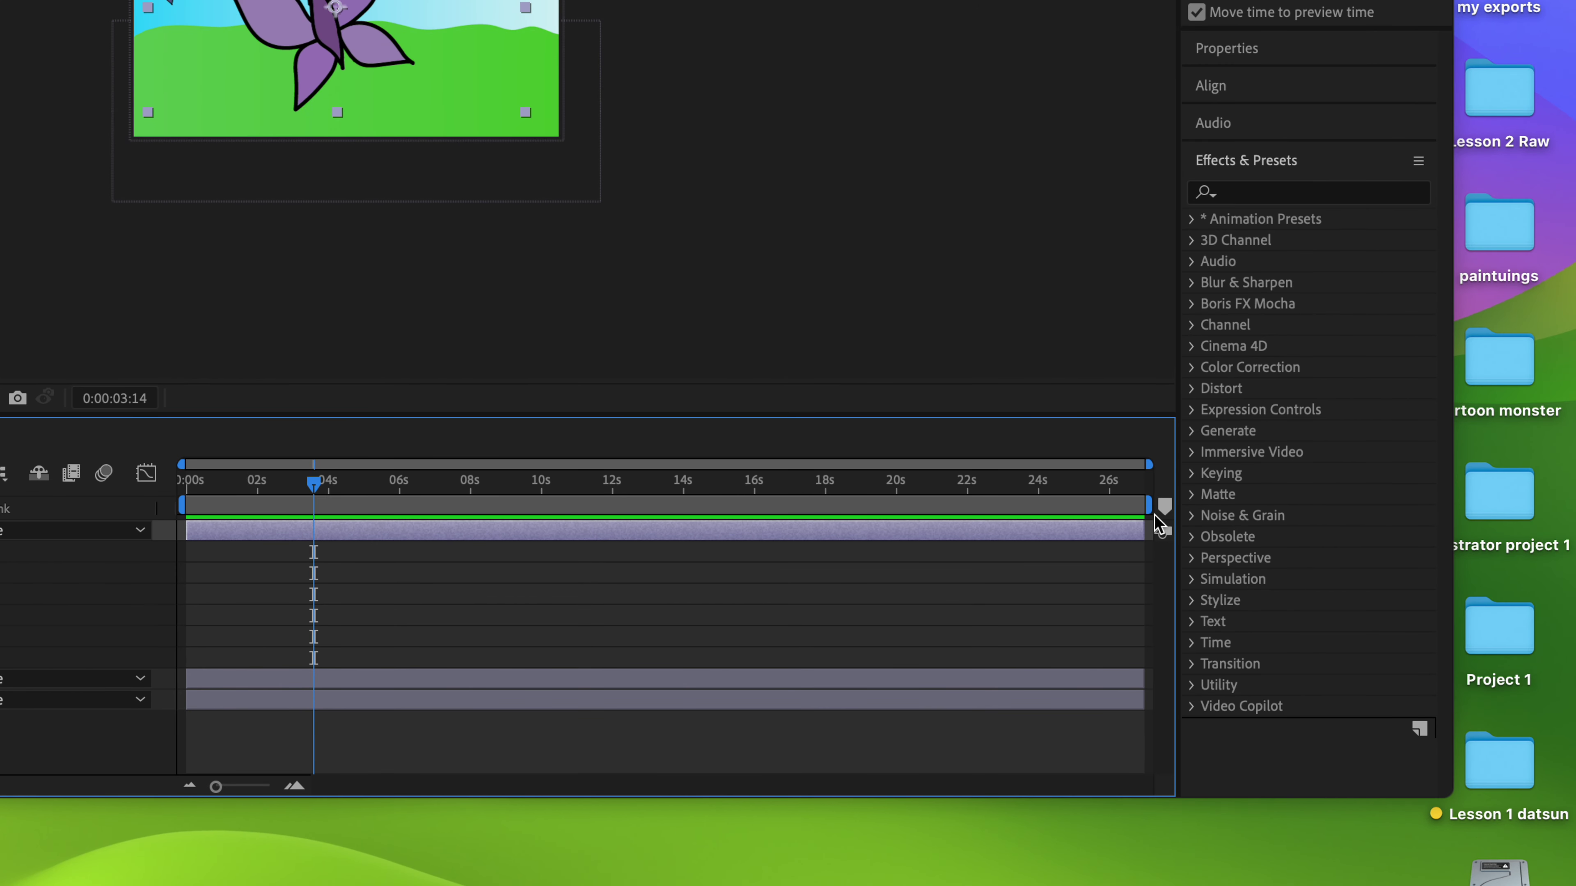
left_click_drag(1149, 507, 329, 500)
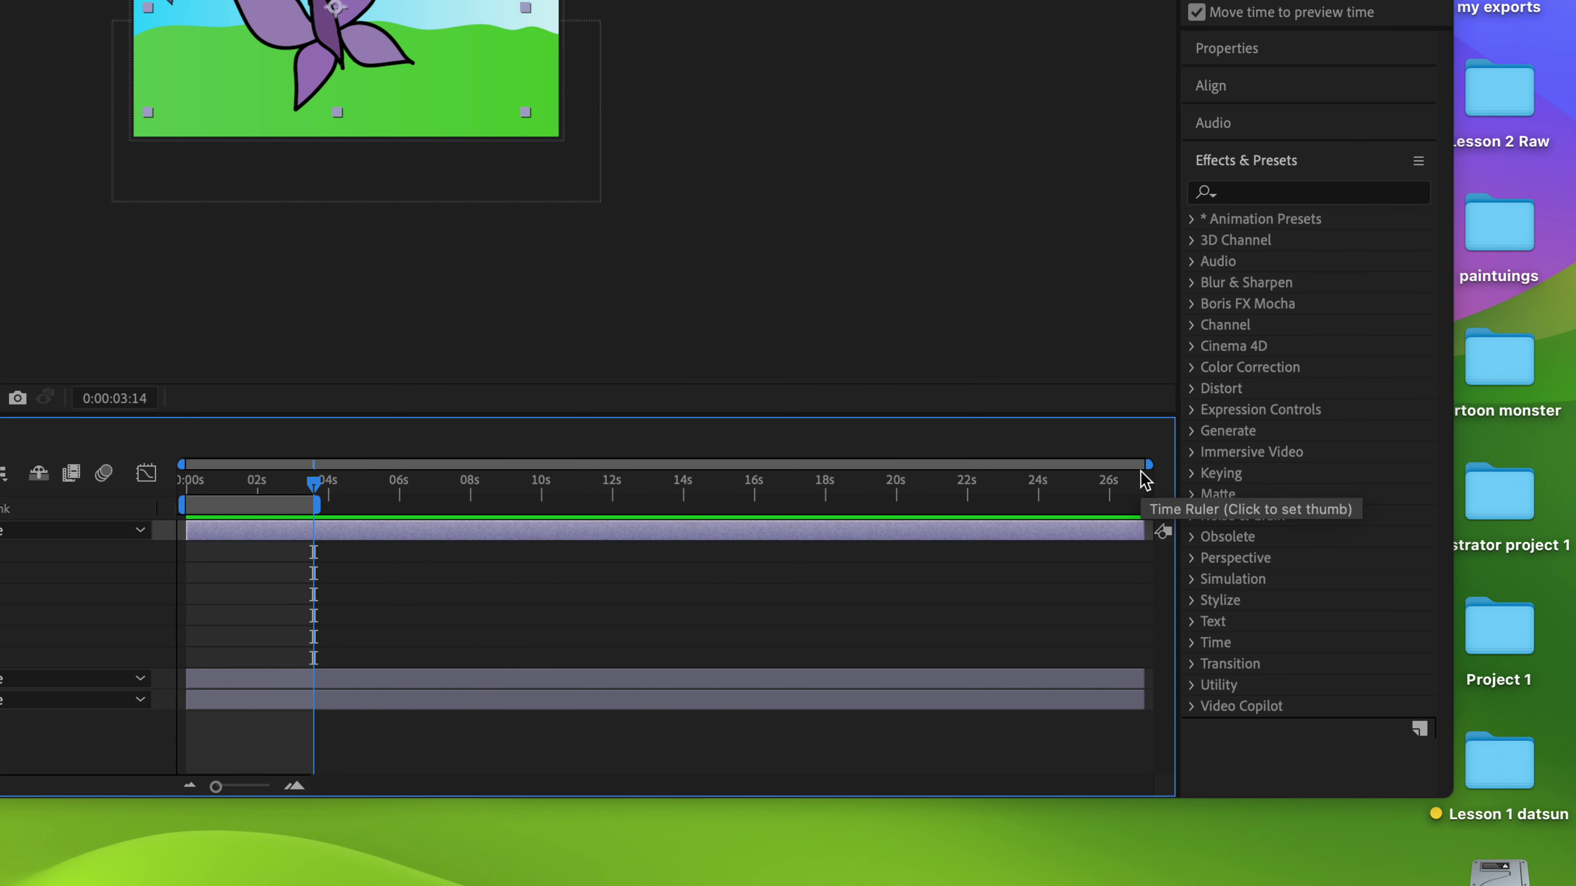
left_click_drag(1149, 464, 537, 470)
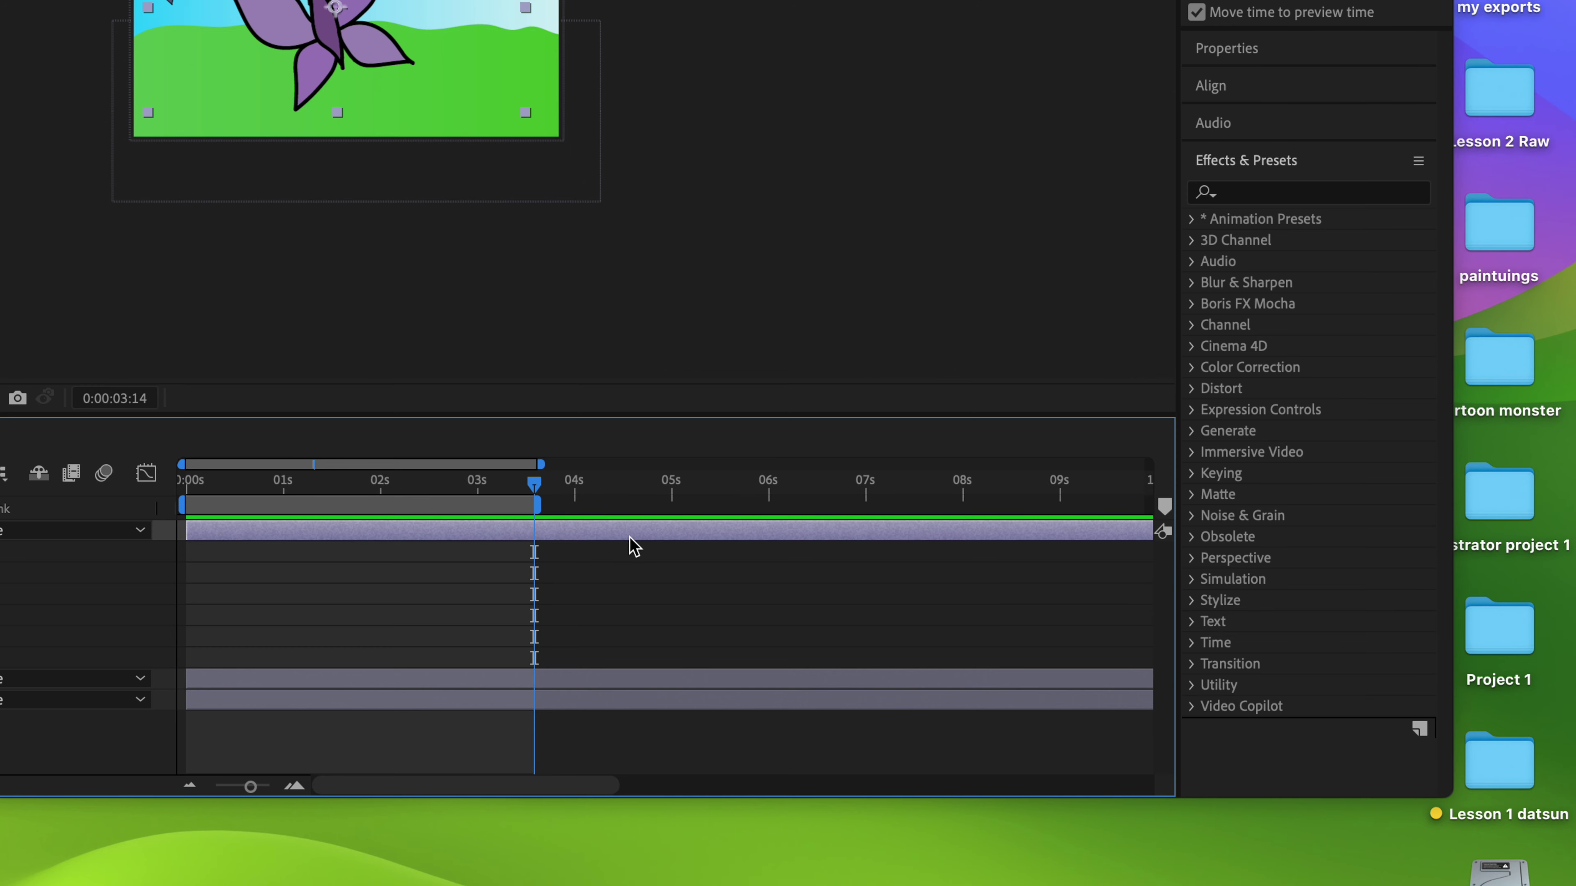
Step: Split the butterfly, Grass and BG layers at 0:00:03:14 and delete the portions after the split
left_click(616, 702, "shift")
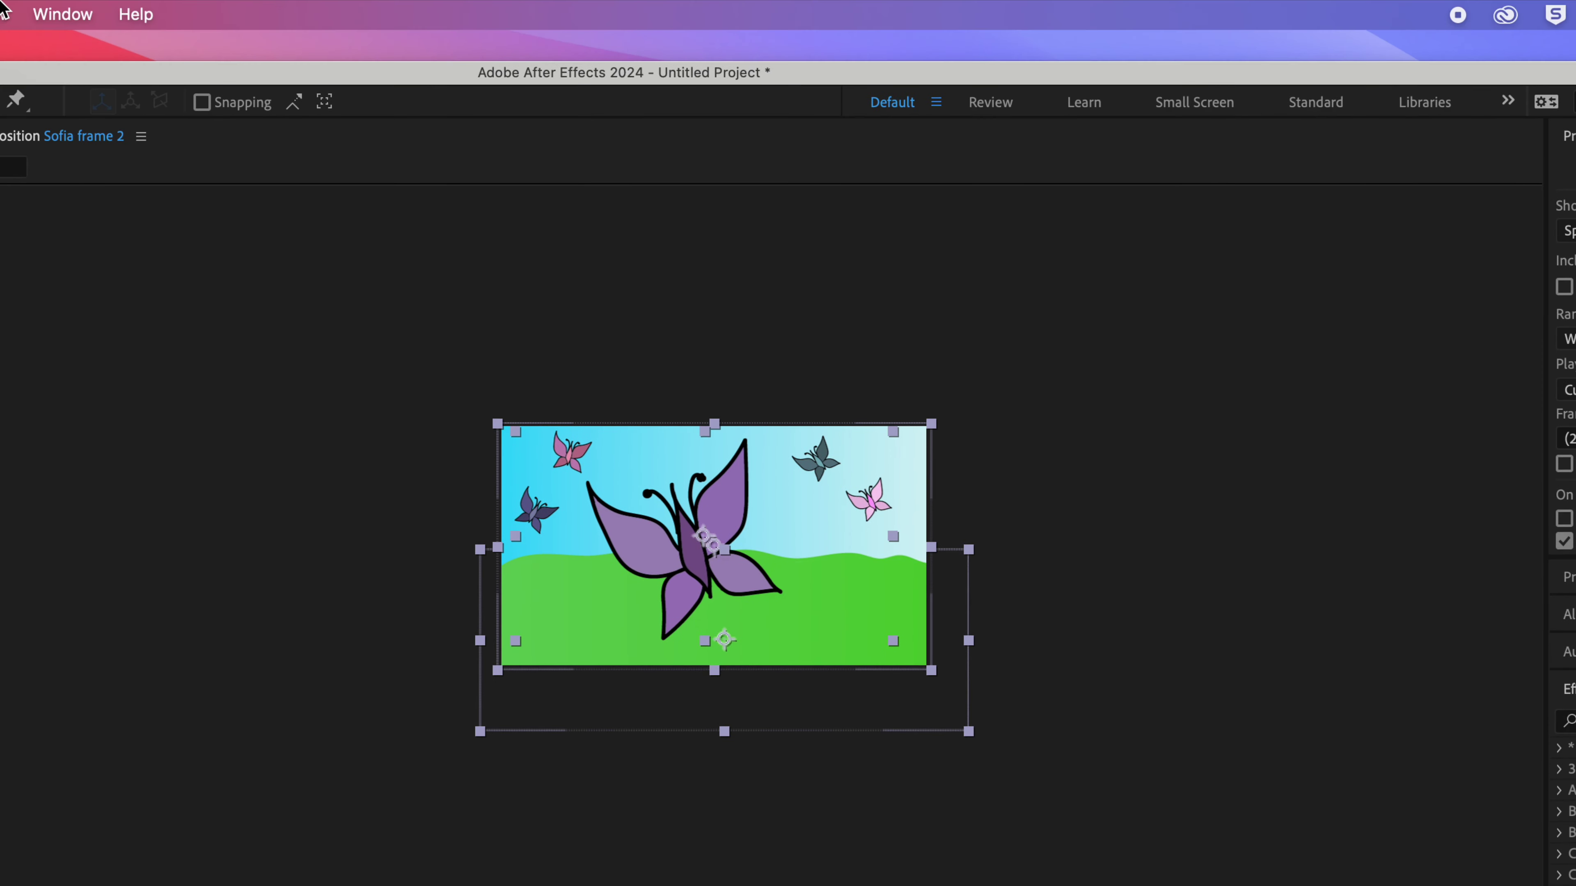
left_click(163, 14)
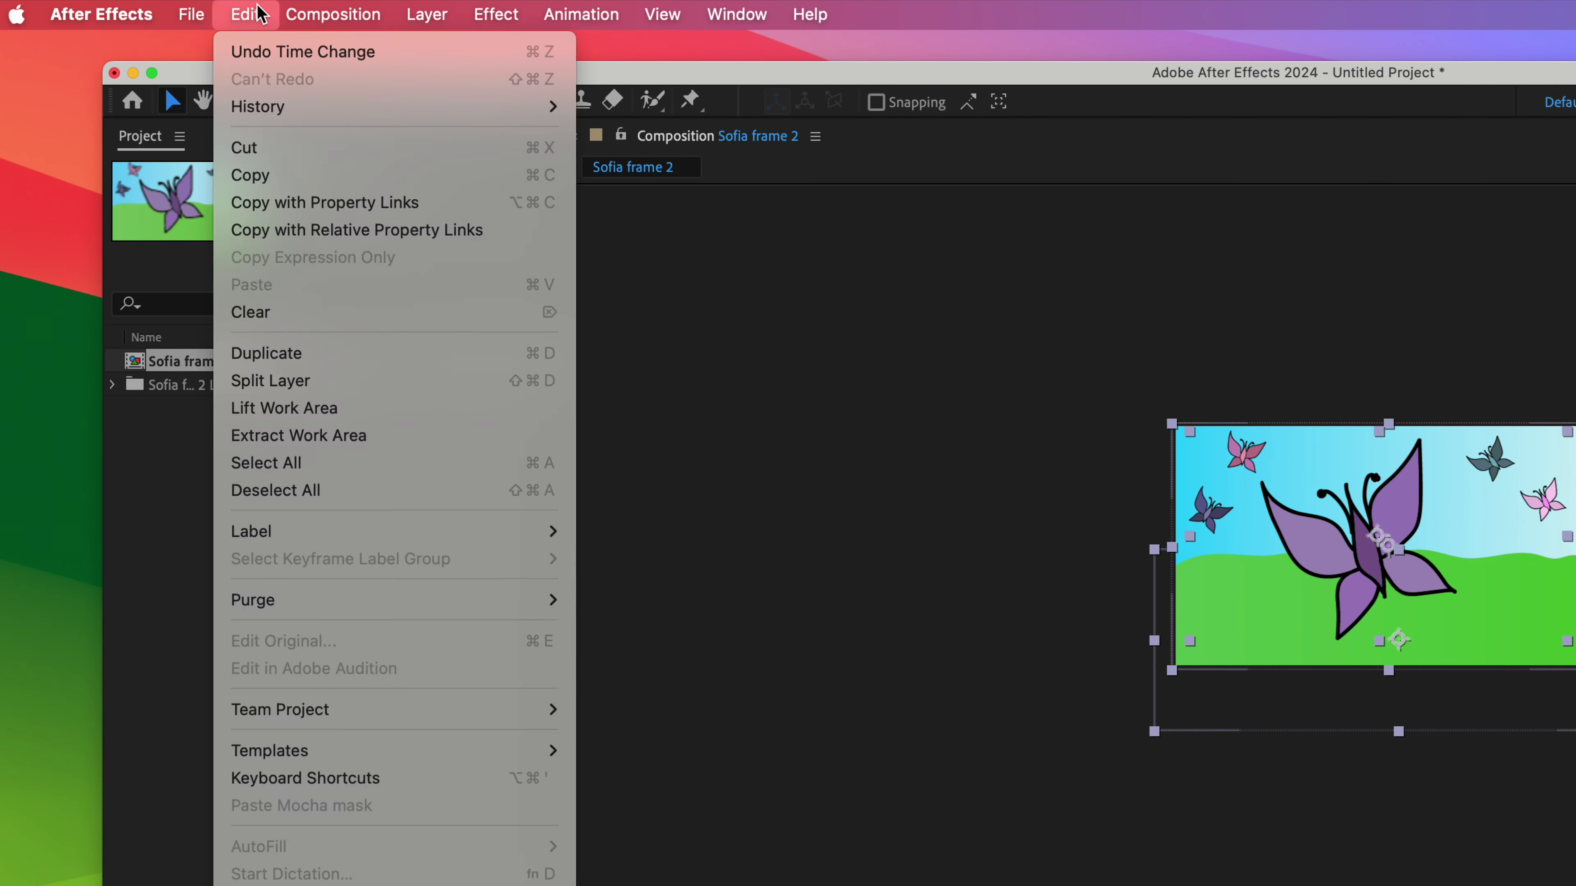
left_click(361, 385)
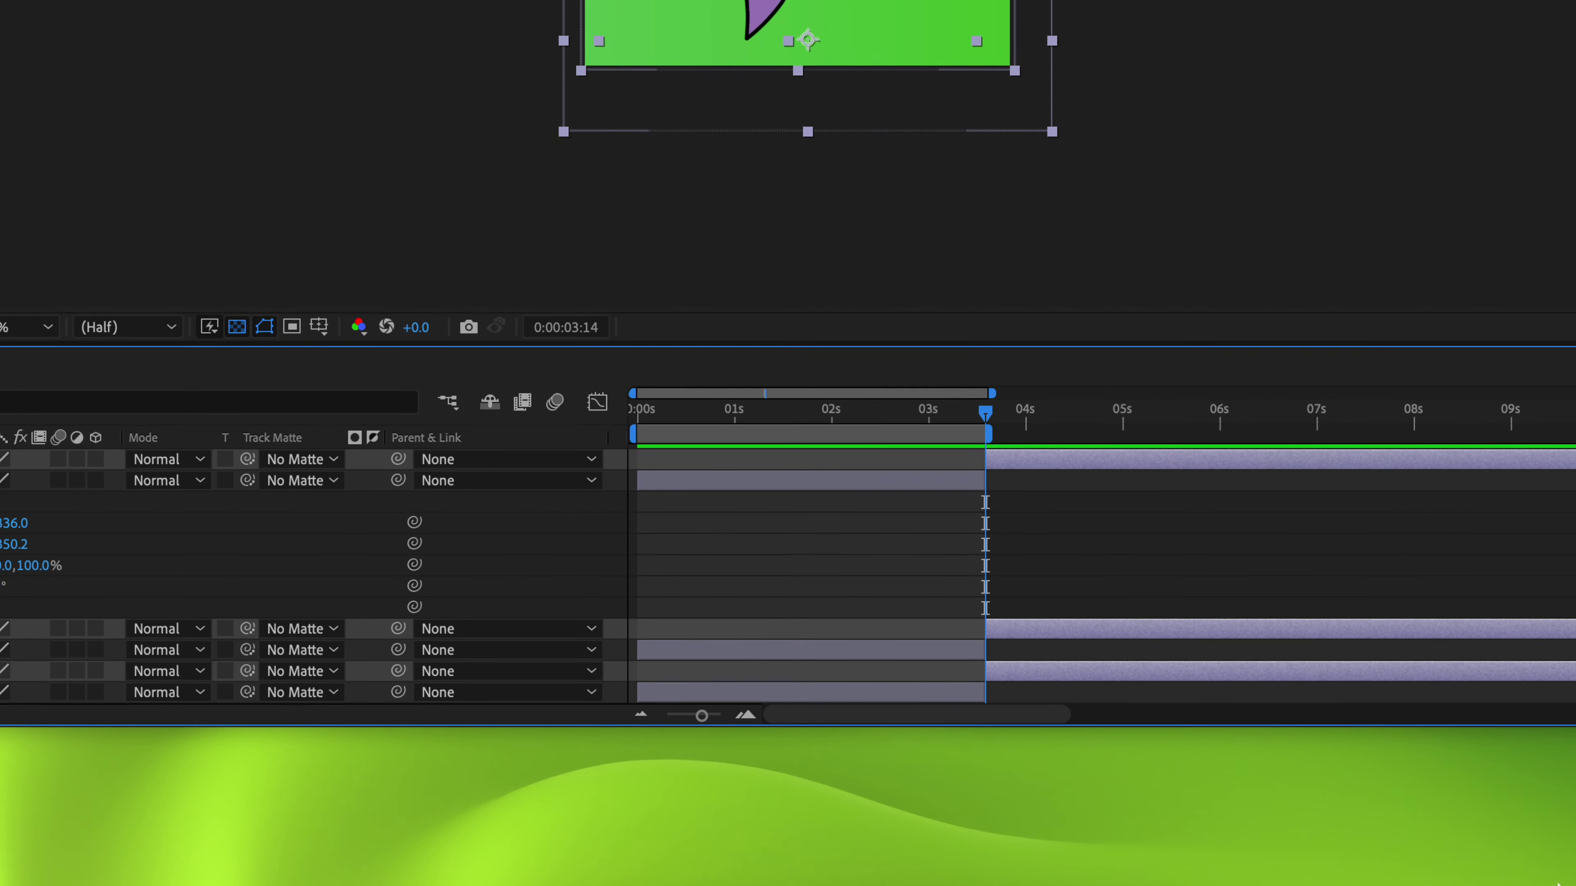
key("Delete")
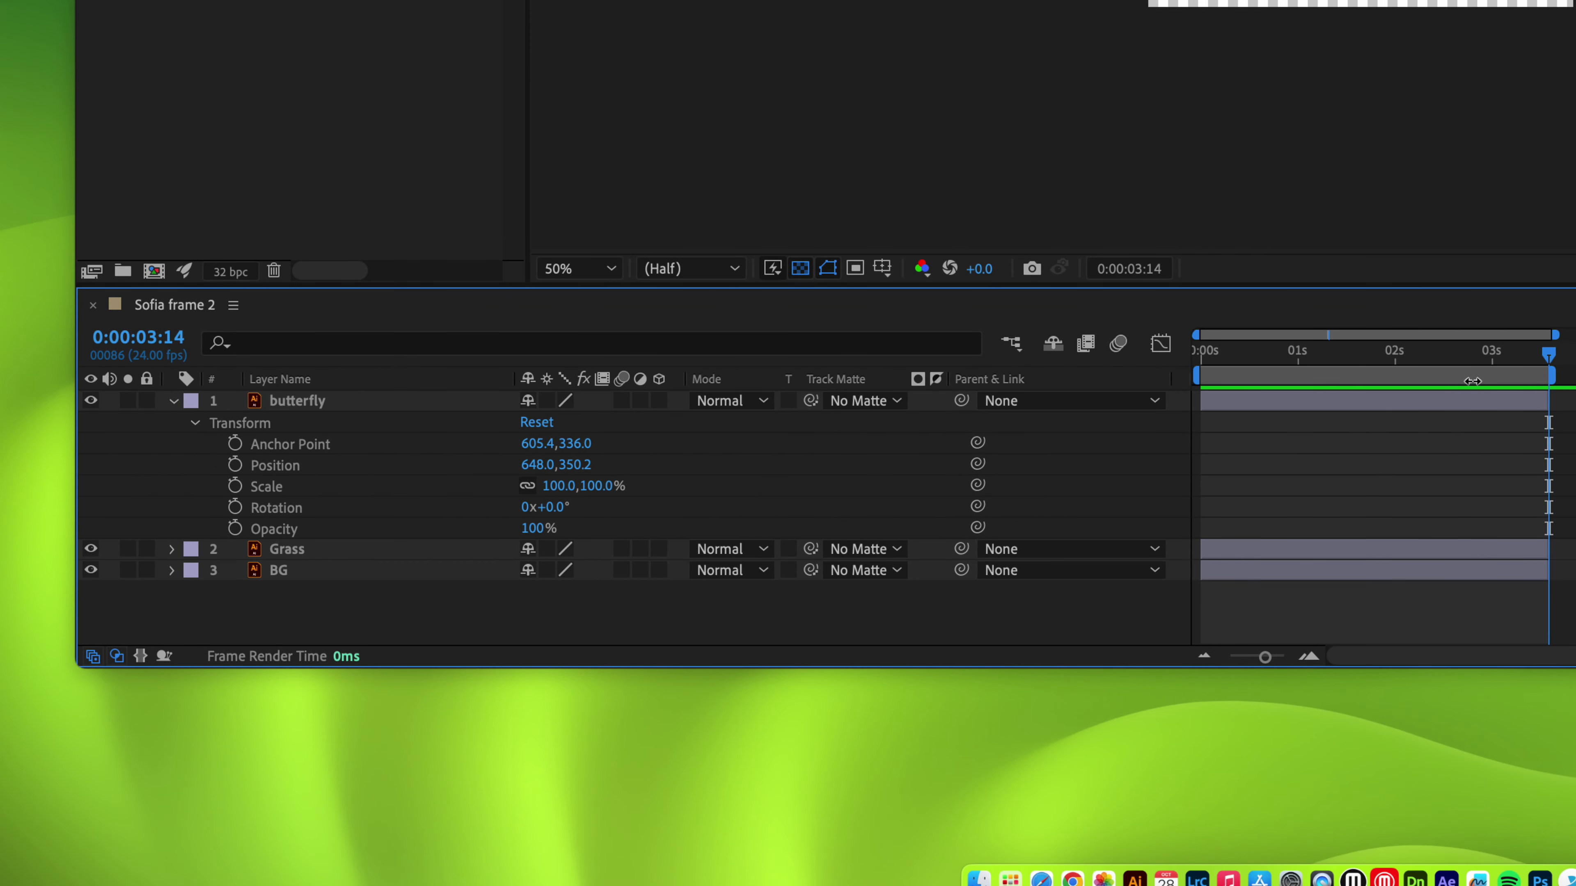
Step: Start keyframing the butterfly layer's Position at 0:00:00:00, moving it below the frame to 648.0, 1110.2
left_click_drag(1458, 359, 1375, 359)
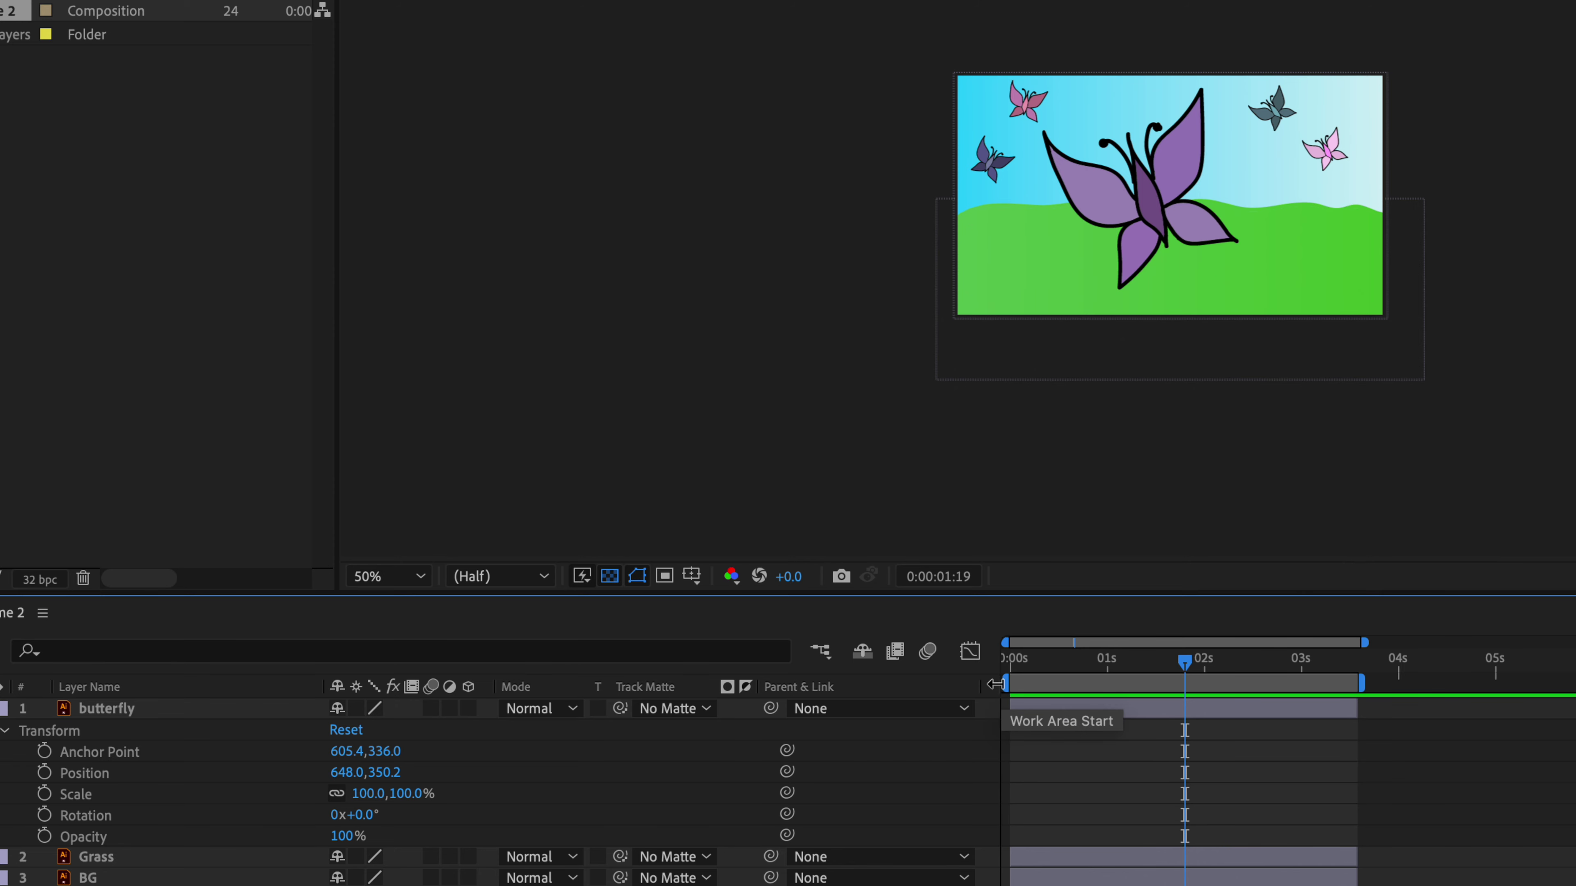
left_click_drag(1187, 670, 995, 668)
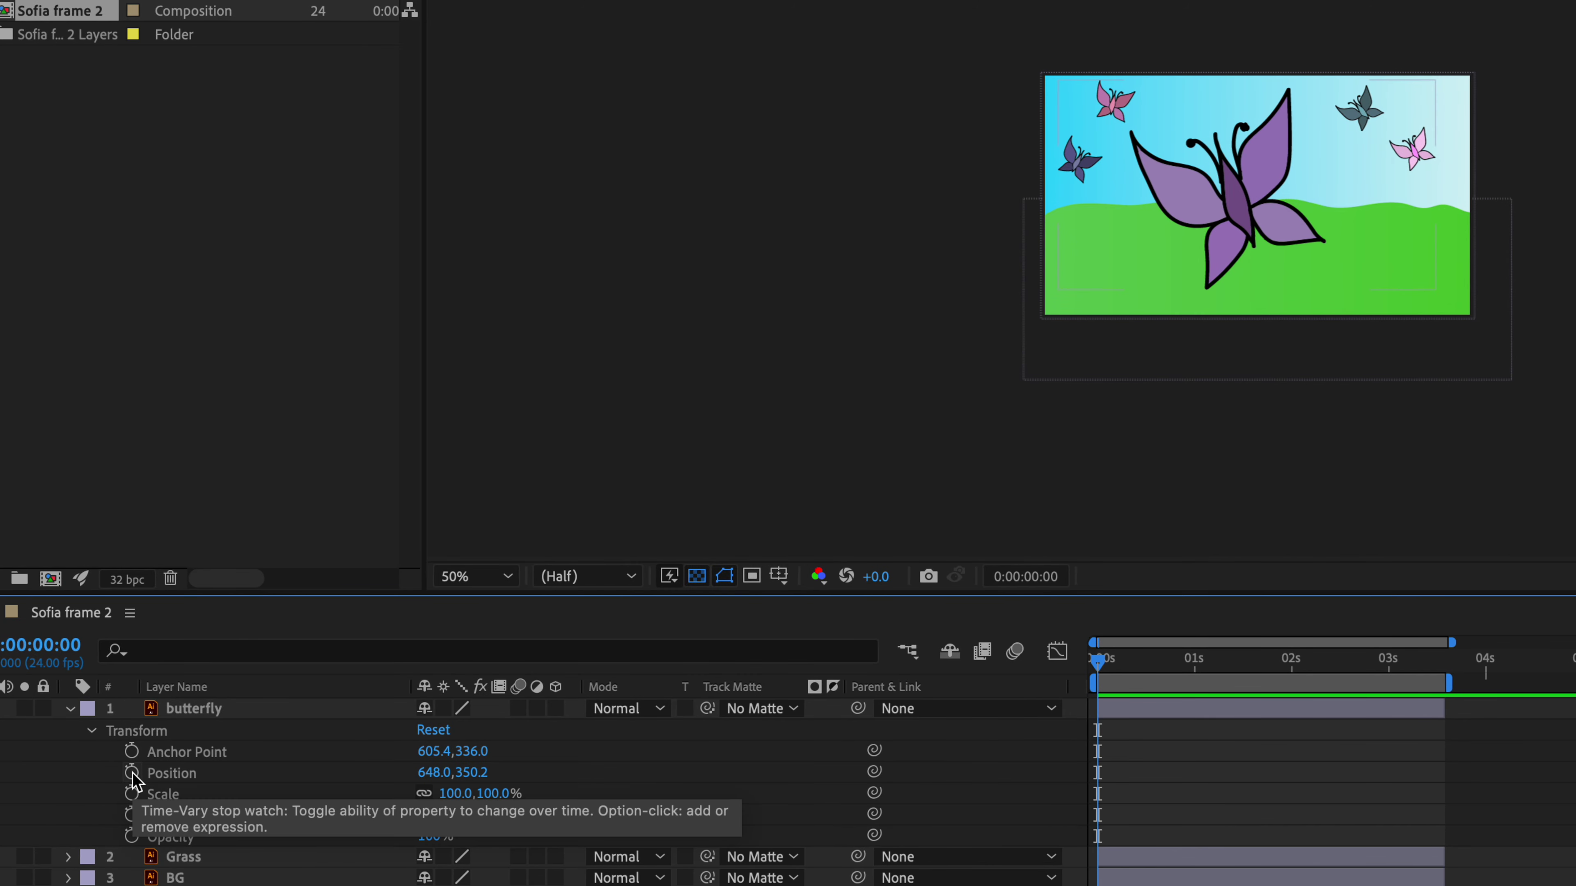
left_click(131, 772)
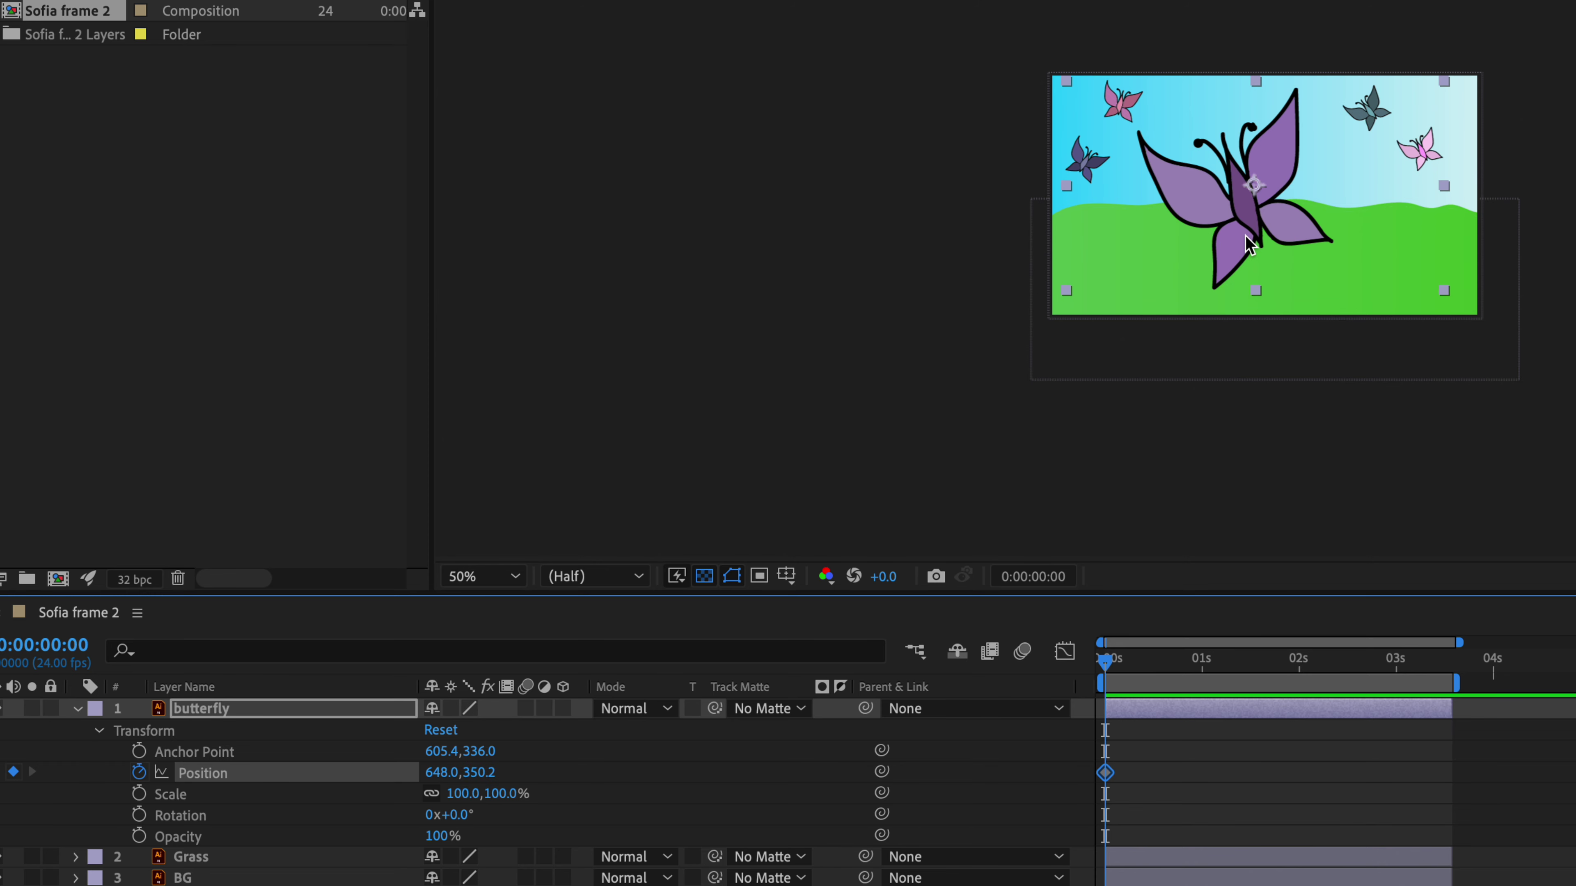
left_click_drag(478, 773, 1486, 707)
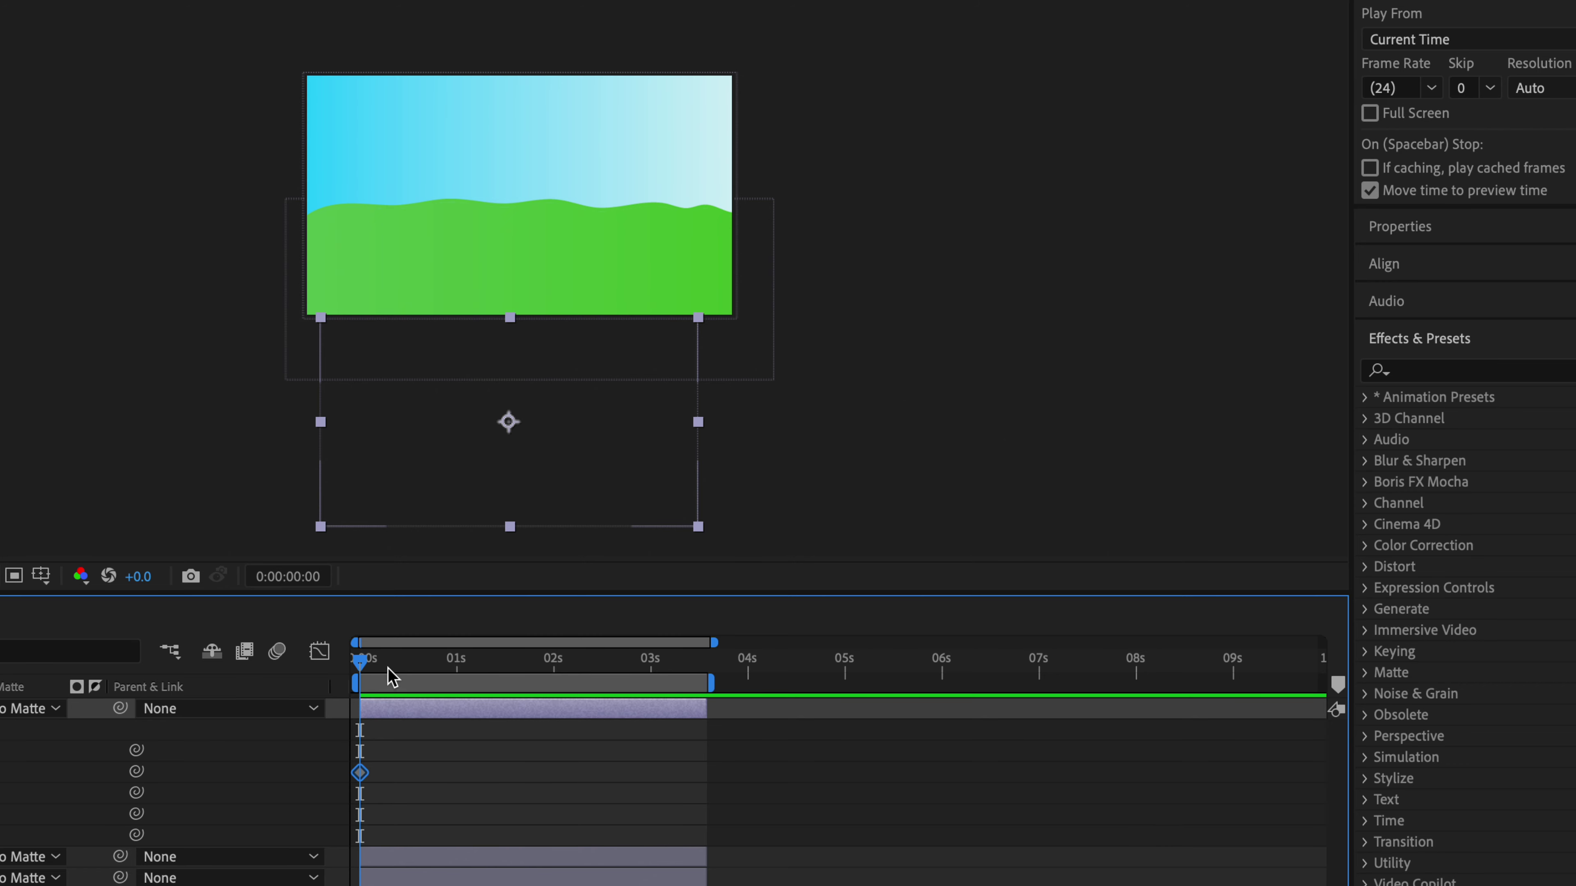
Step: Keyframe the butterfly's Position at 0:00:02:11 to 648.0, 403.2 and preview the rising motion from the start
left_click_drag(365, 663, 599, 661)
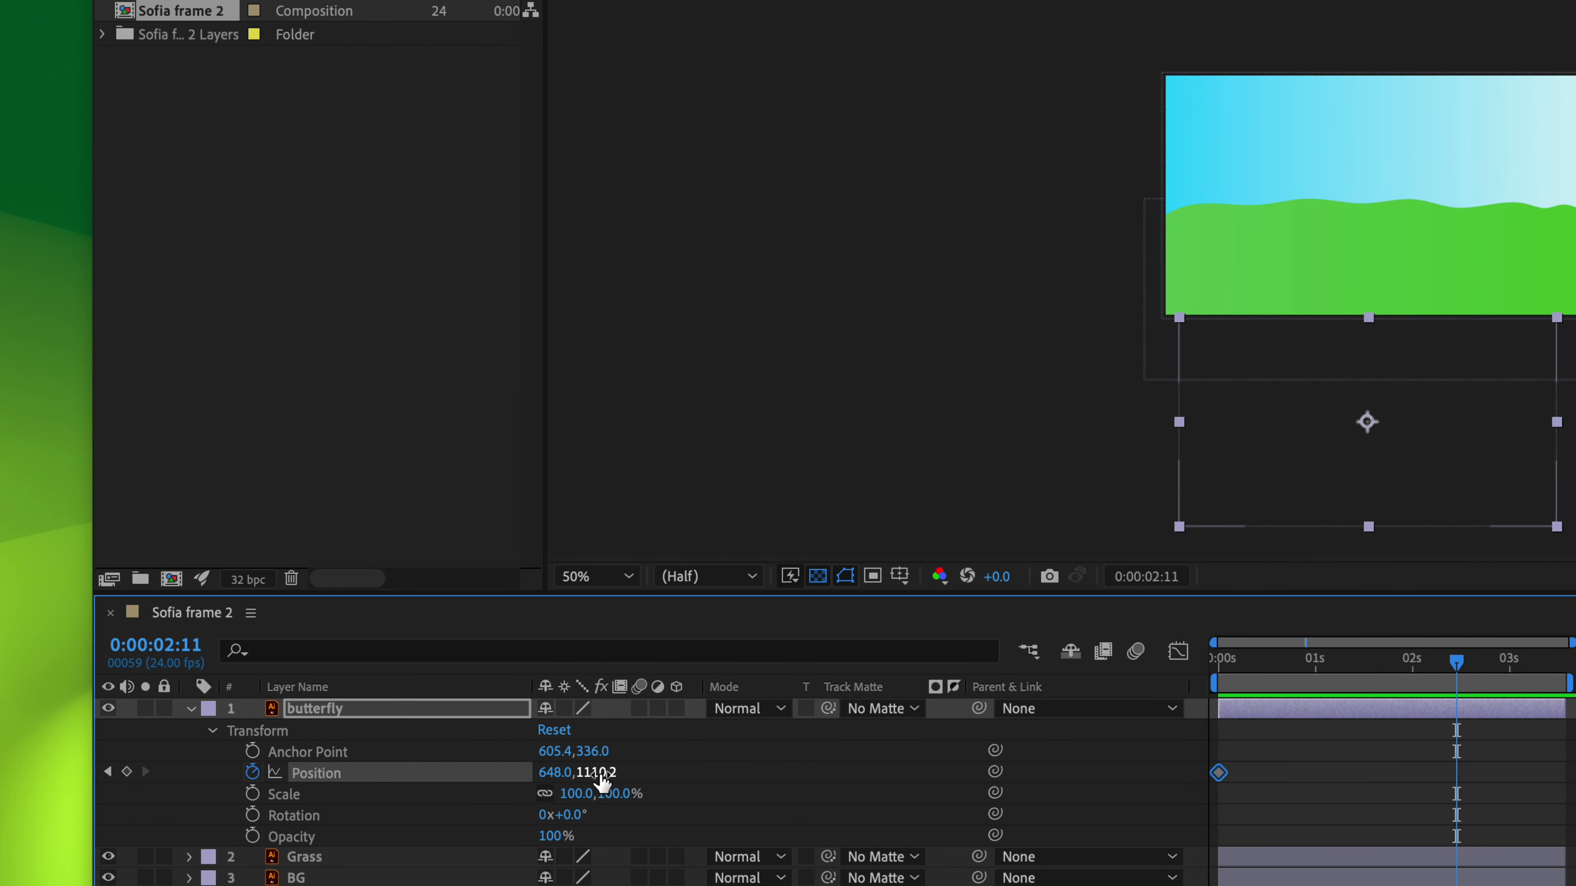
left_click_drag(600, 781, 3, 691)
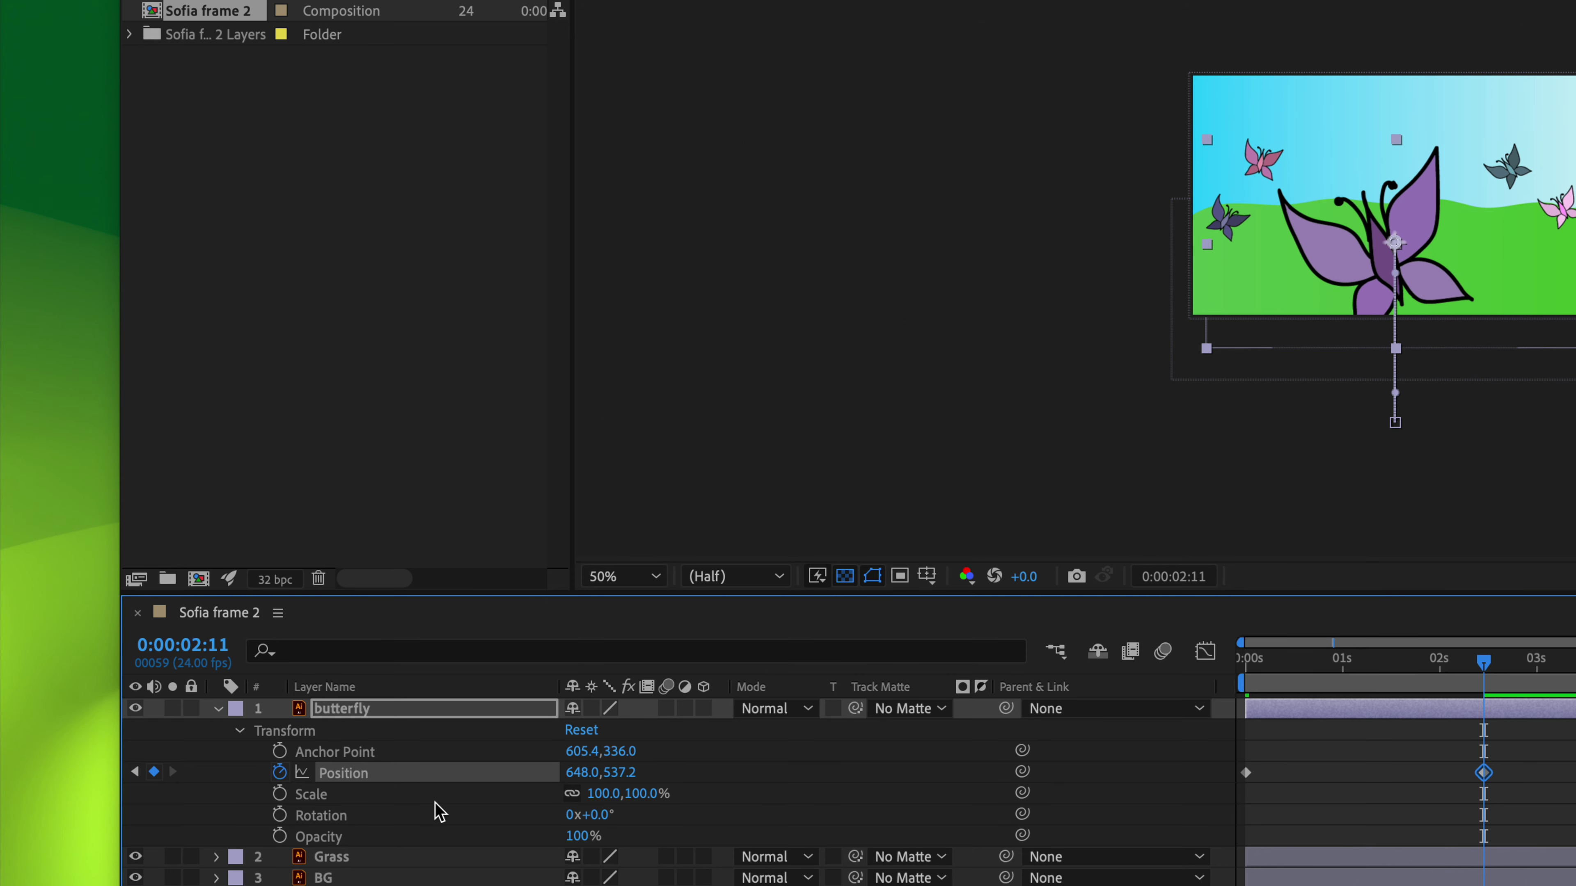
left_click_drag(621, 772, 464, 773)
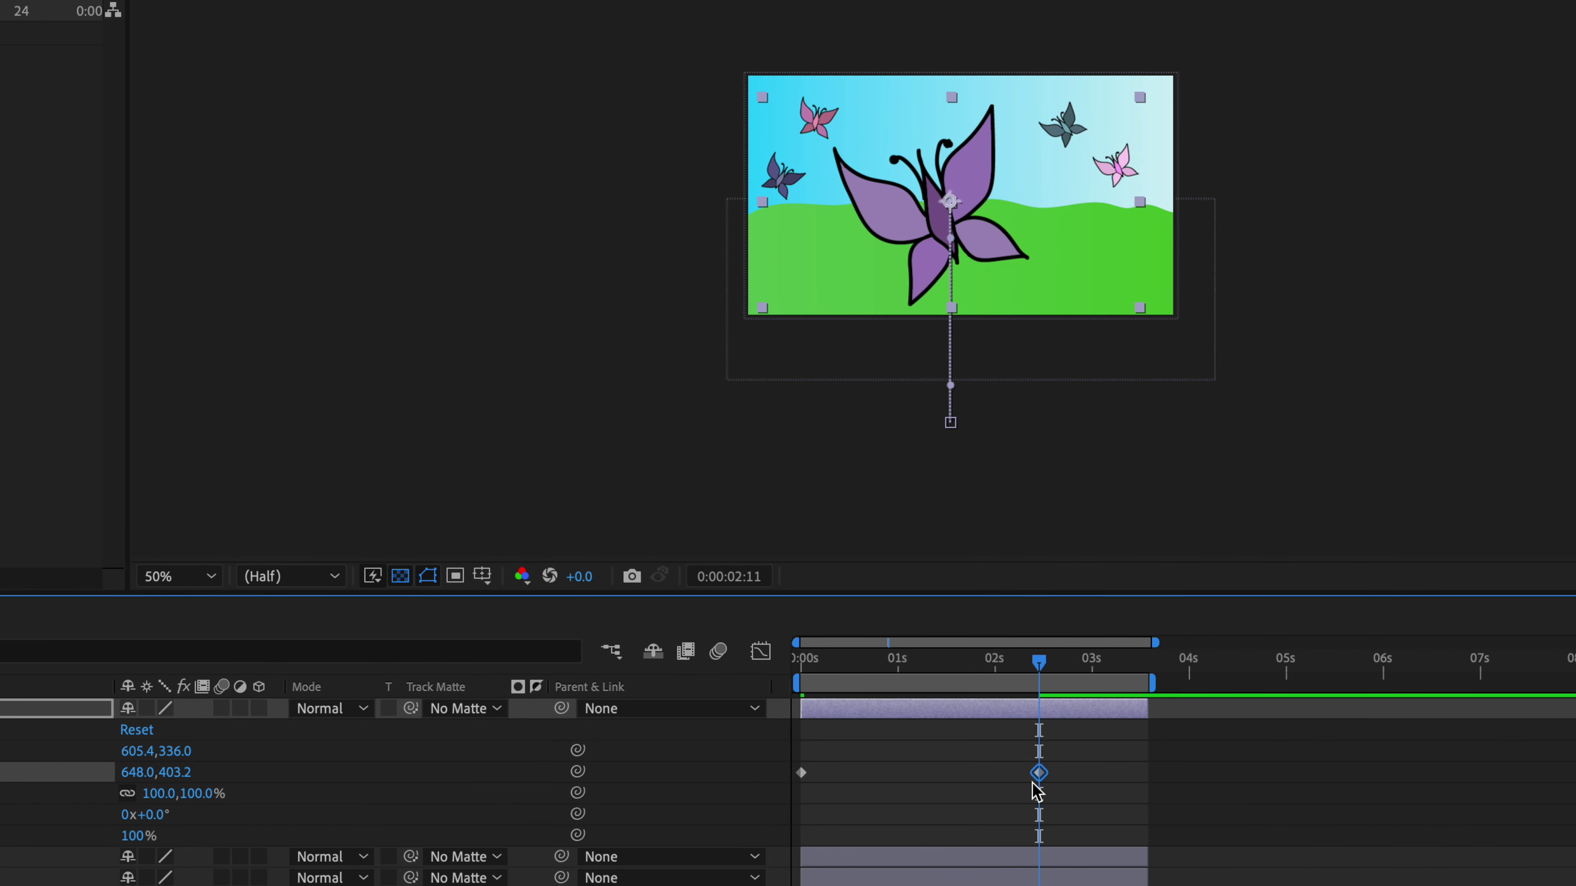
left_click_drag(1040, 669, 834, 667)
key("space")
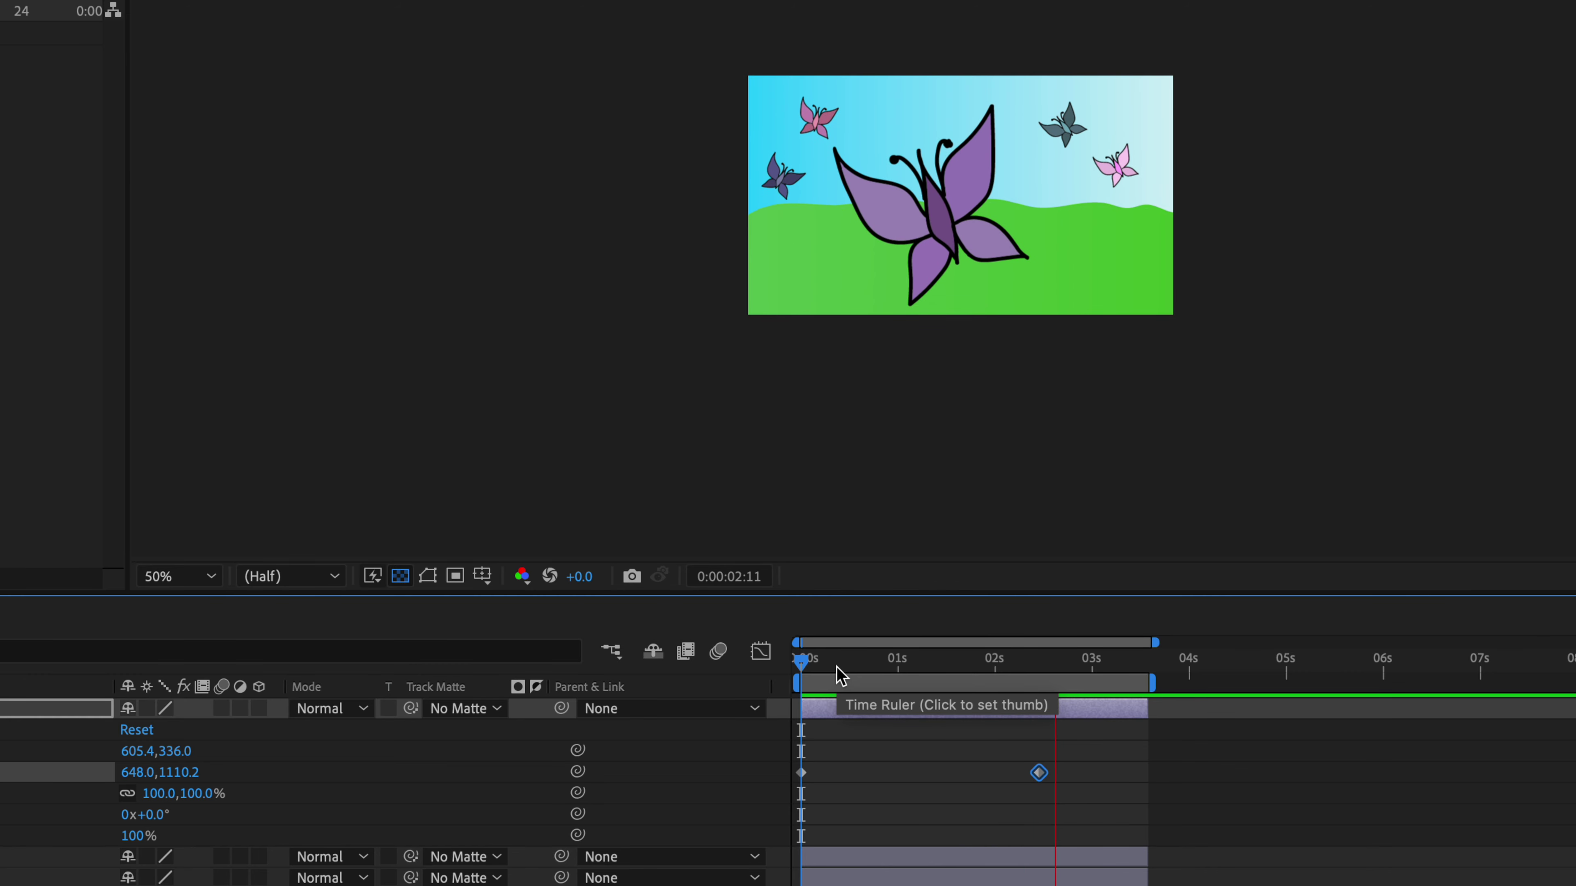
key("space")
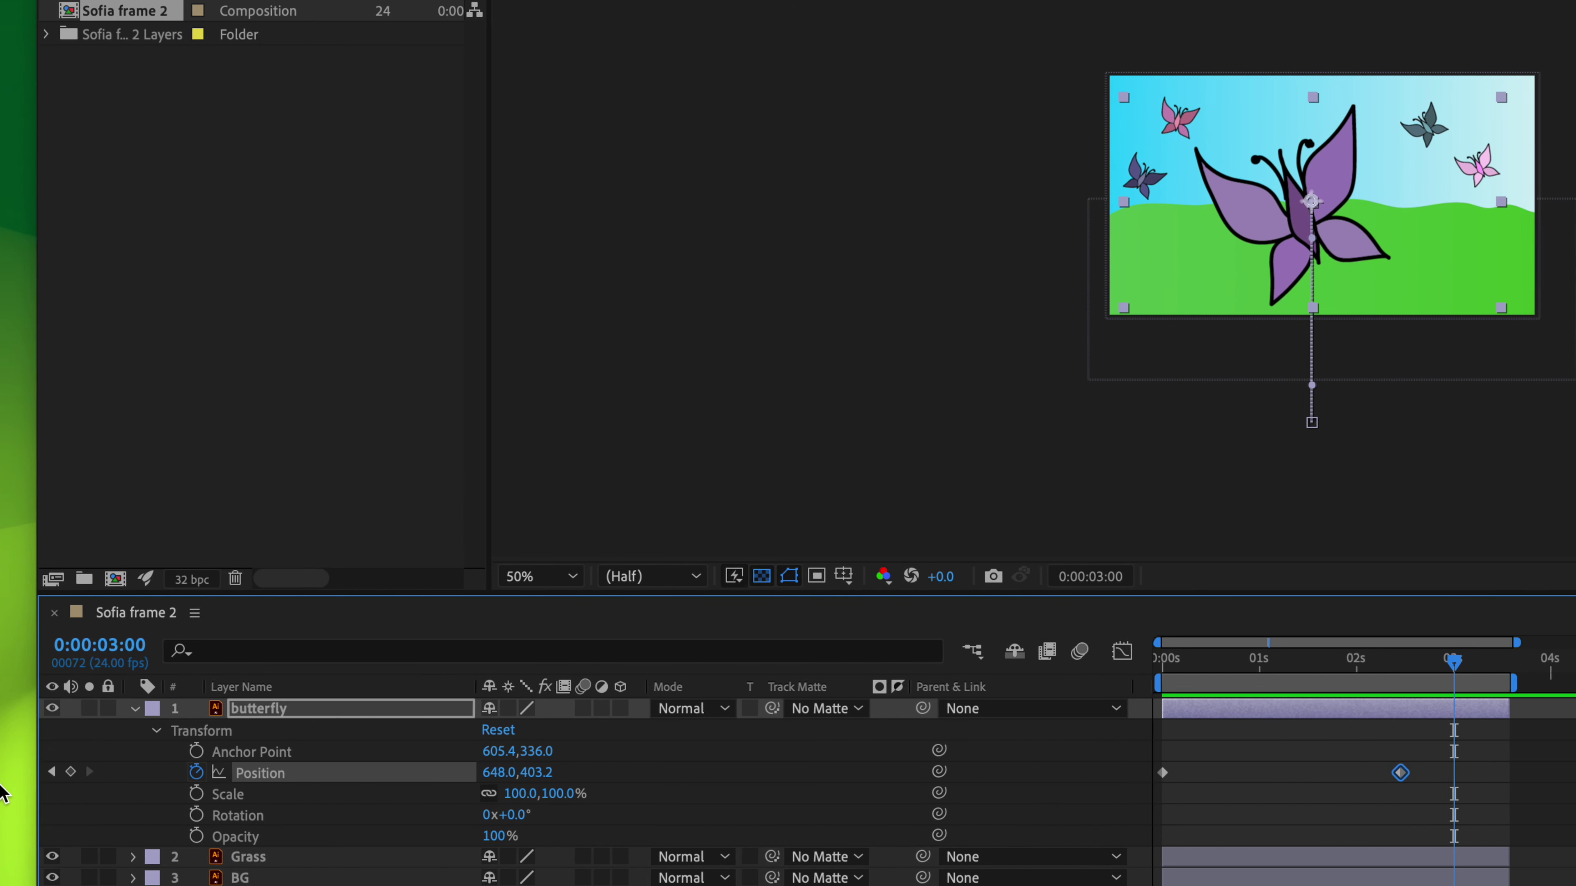
Step: Keyframe the butterfly's Rotation at 0° on 0:00:00:00, 7° on 0:00:00:09 and -9° on 0:00:00:18
left_click_drag(1314, 666, 1235, 662)
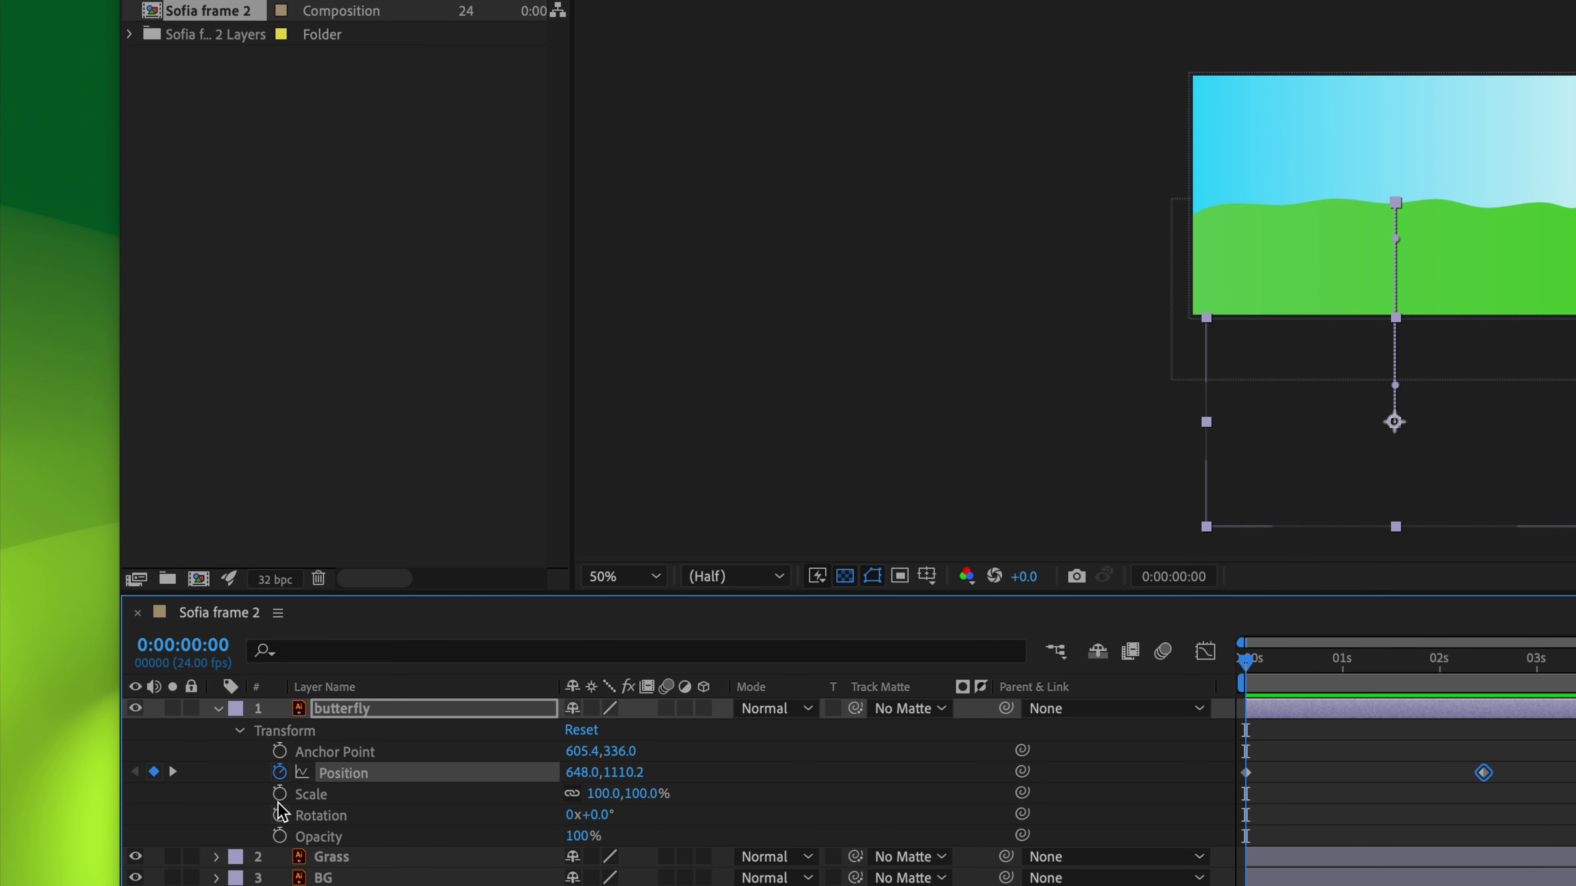
left_click(280, 815)
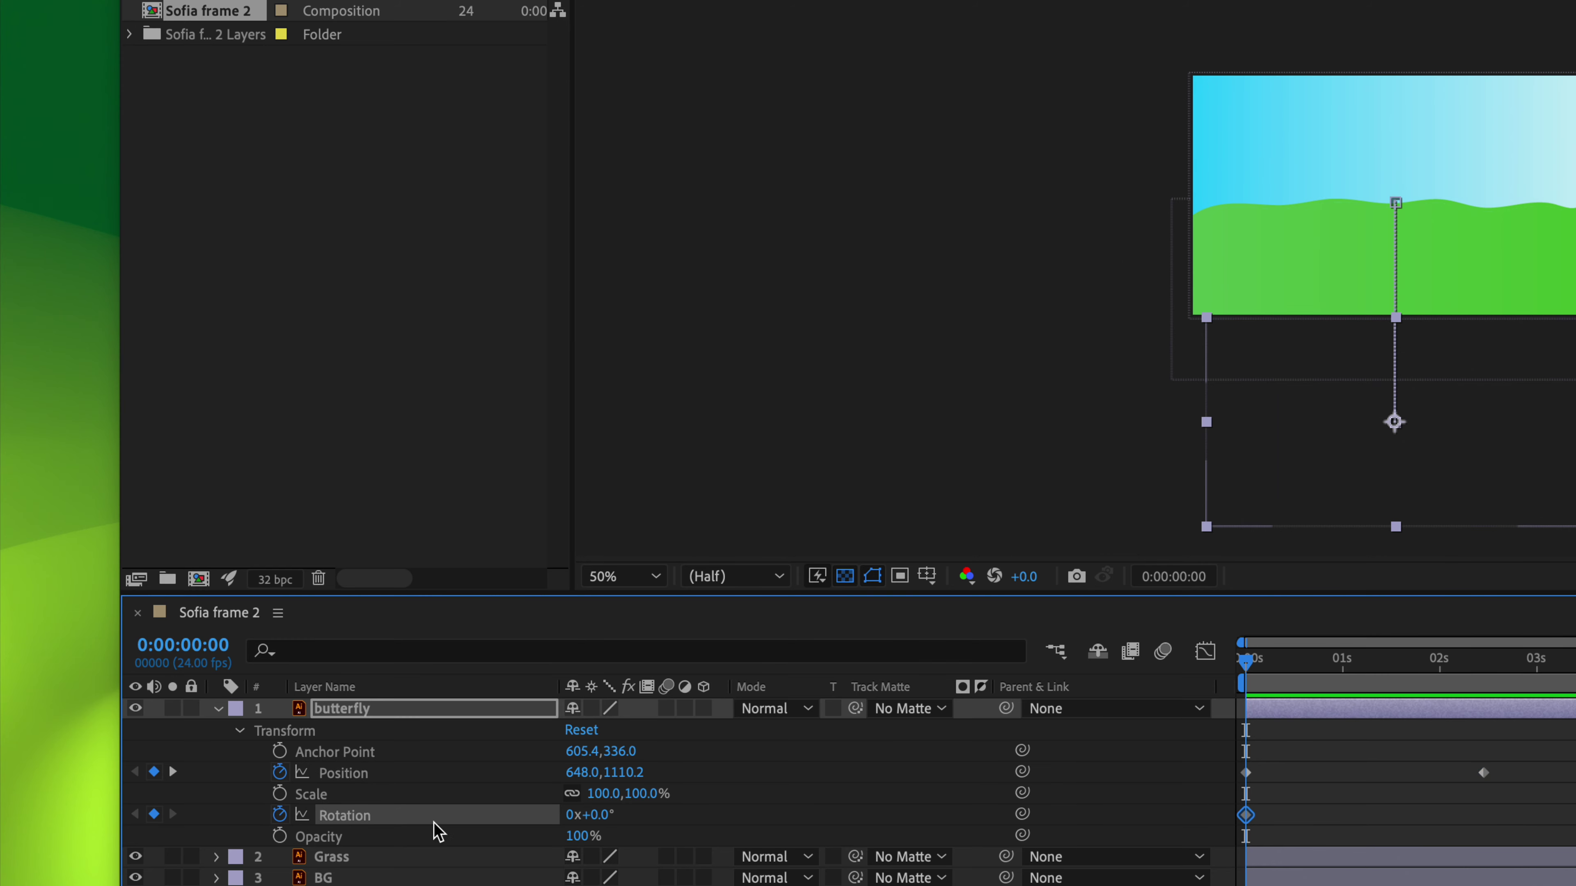
left_click_drag(1256, 671, 1285, 671)
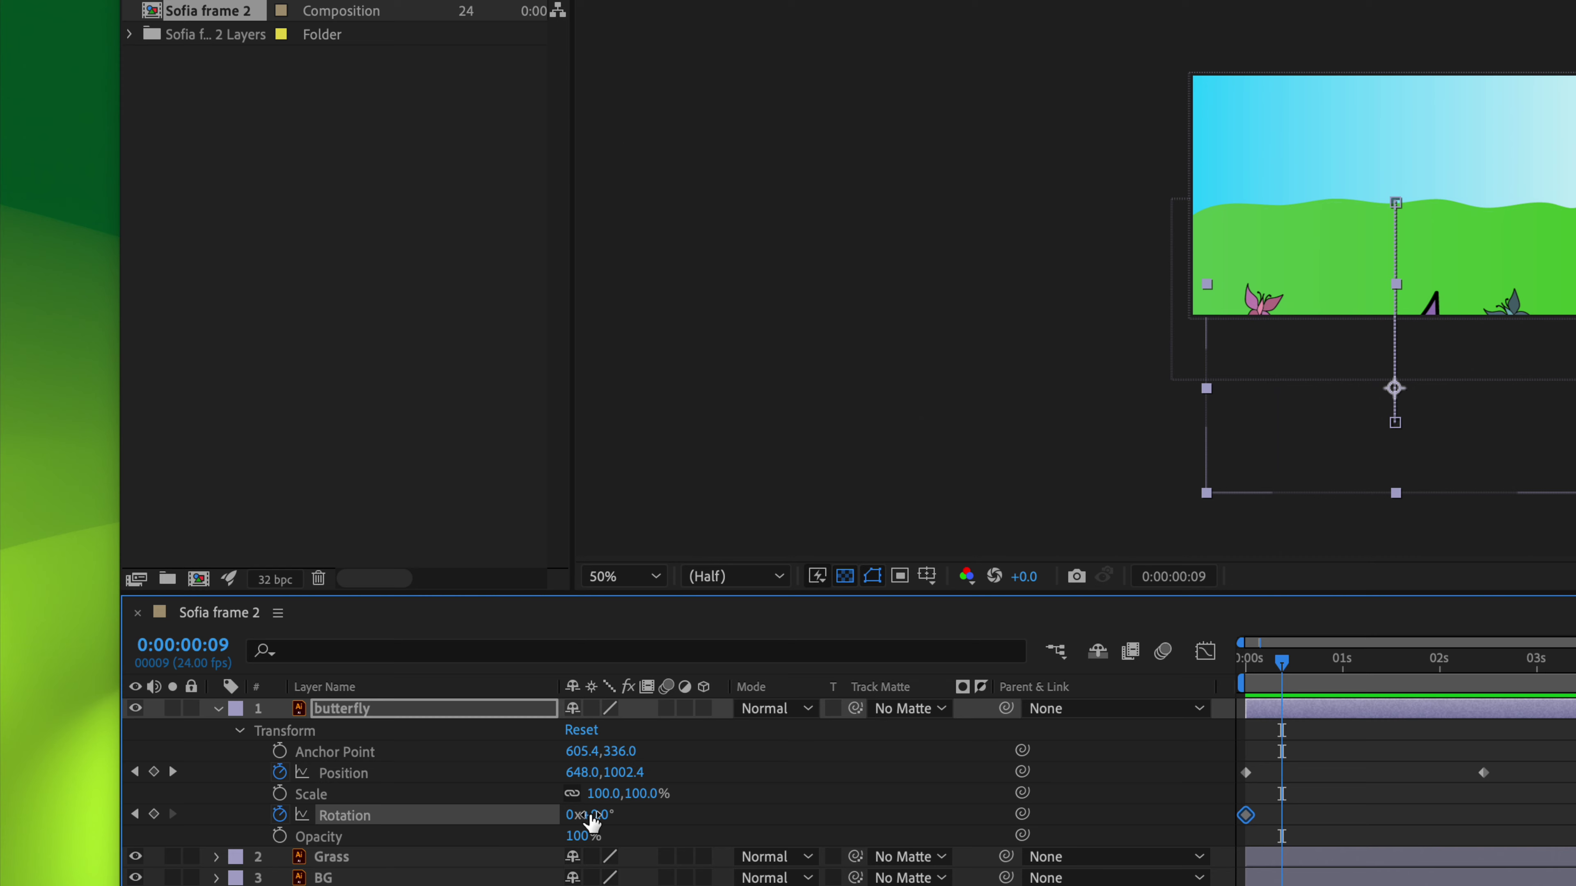
left_click_drag(592, 817, 598, 809)
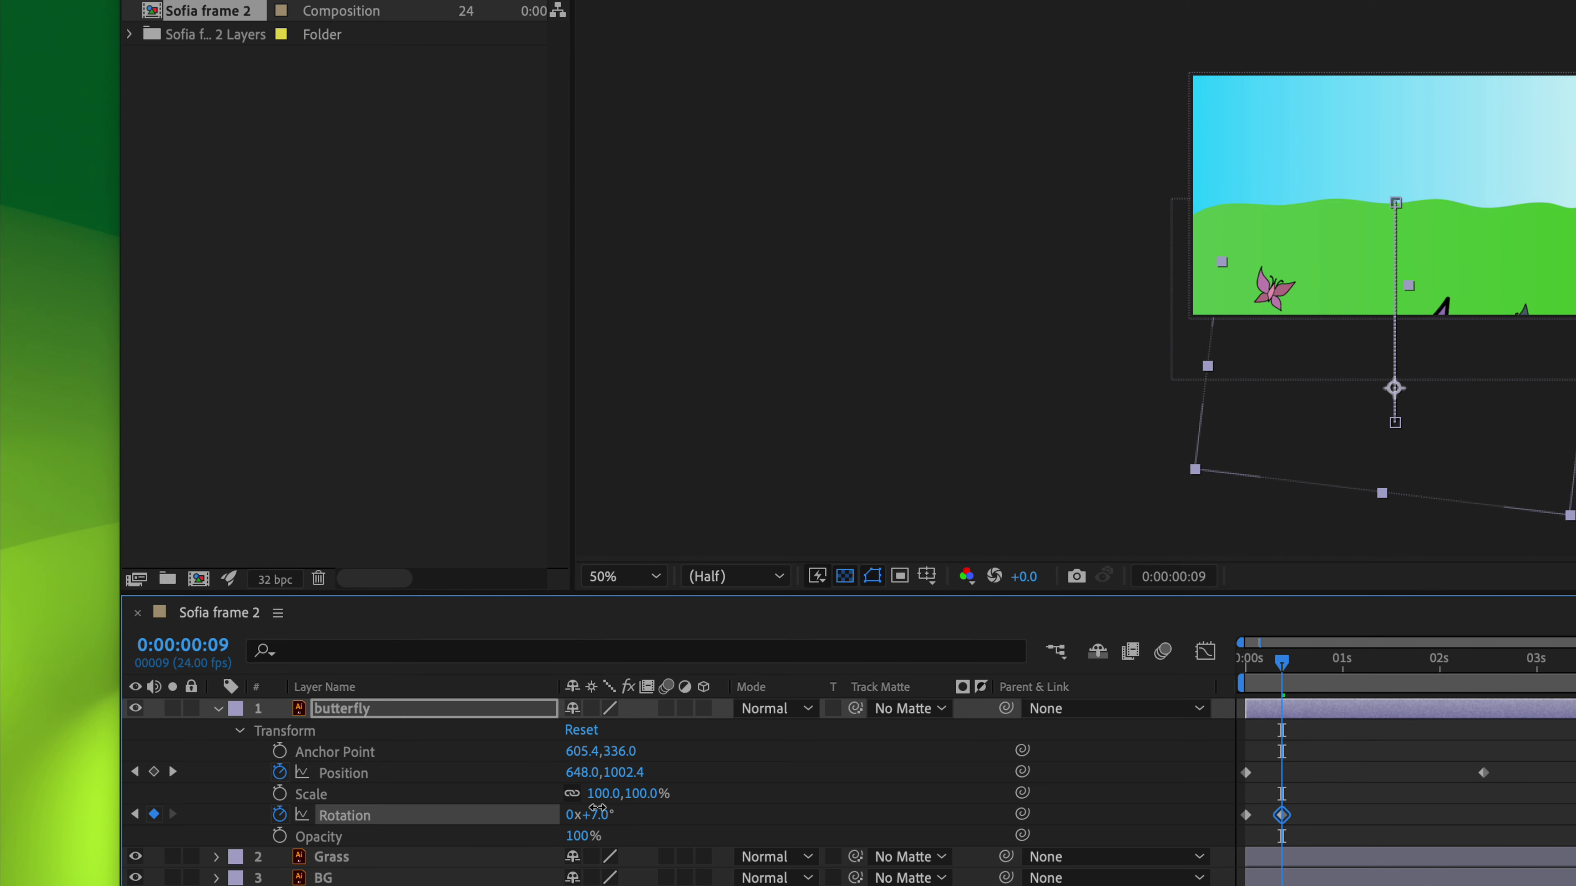
left_click_drag(1313, 676, 1318, 672)
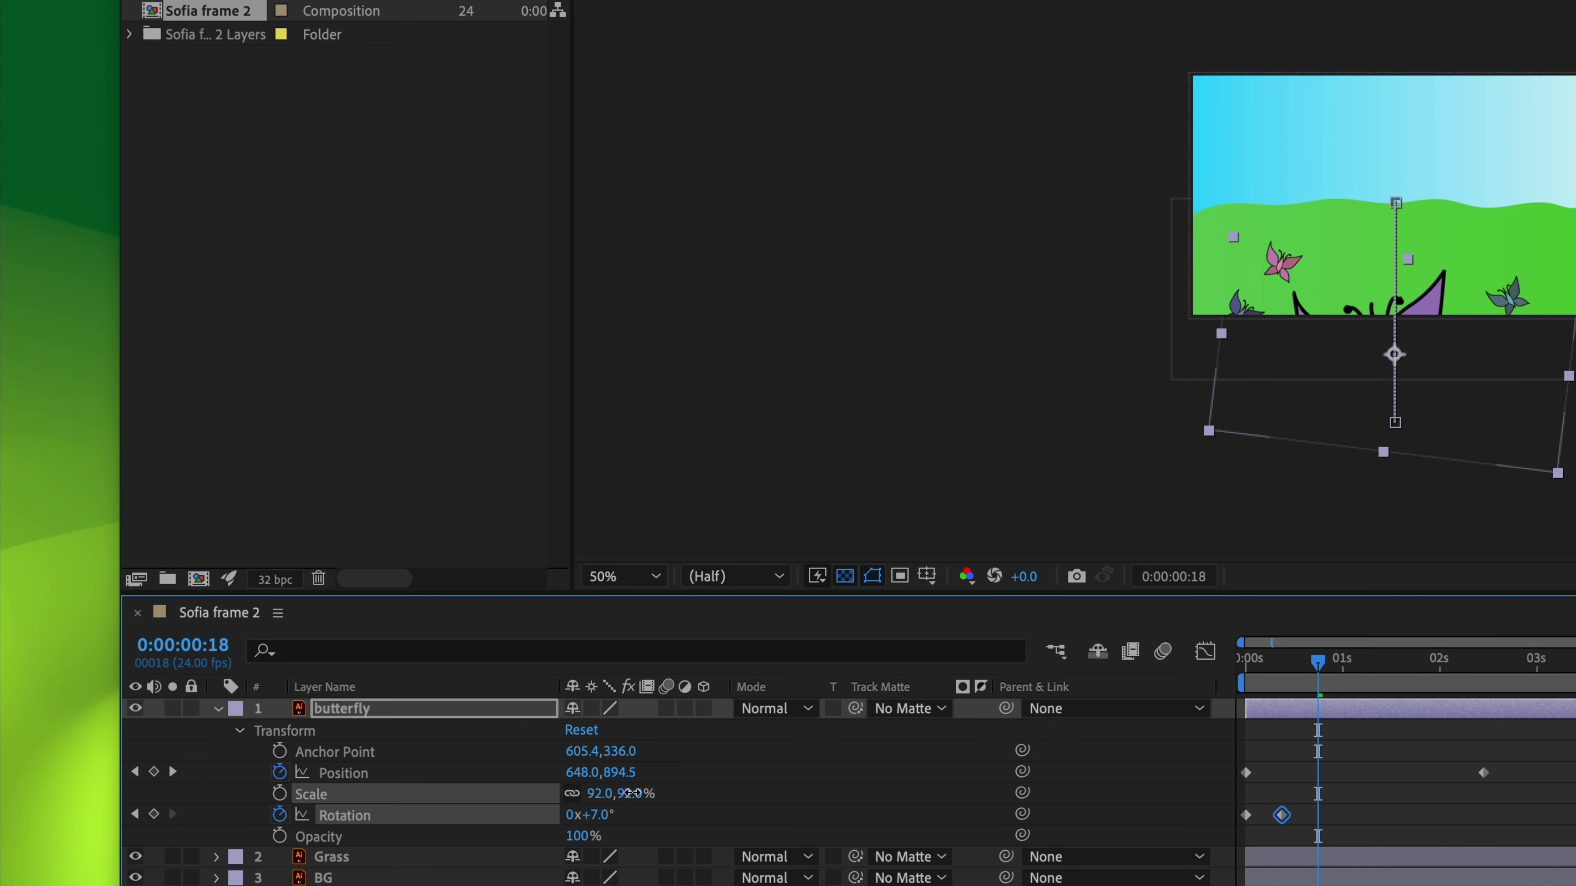
left_click_drag(597, 816, 577, 815)
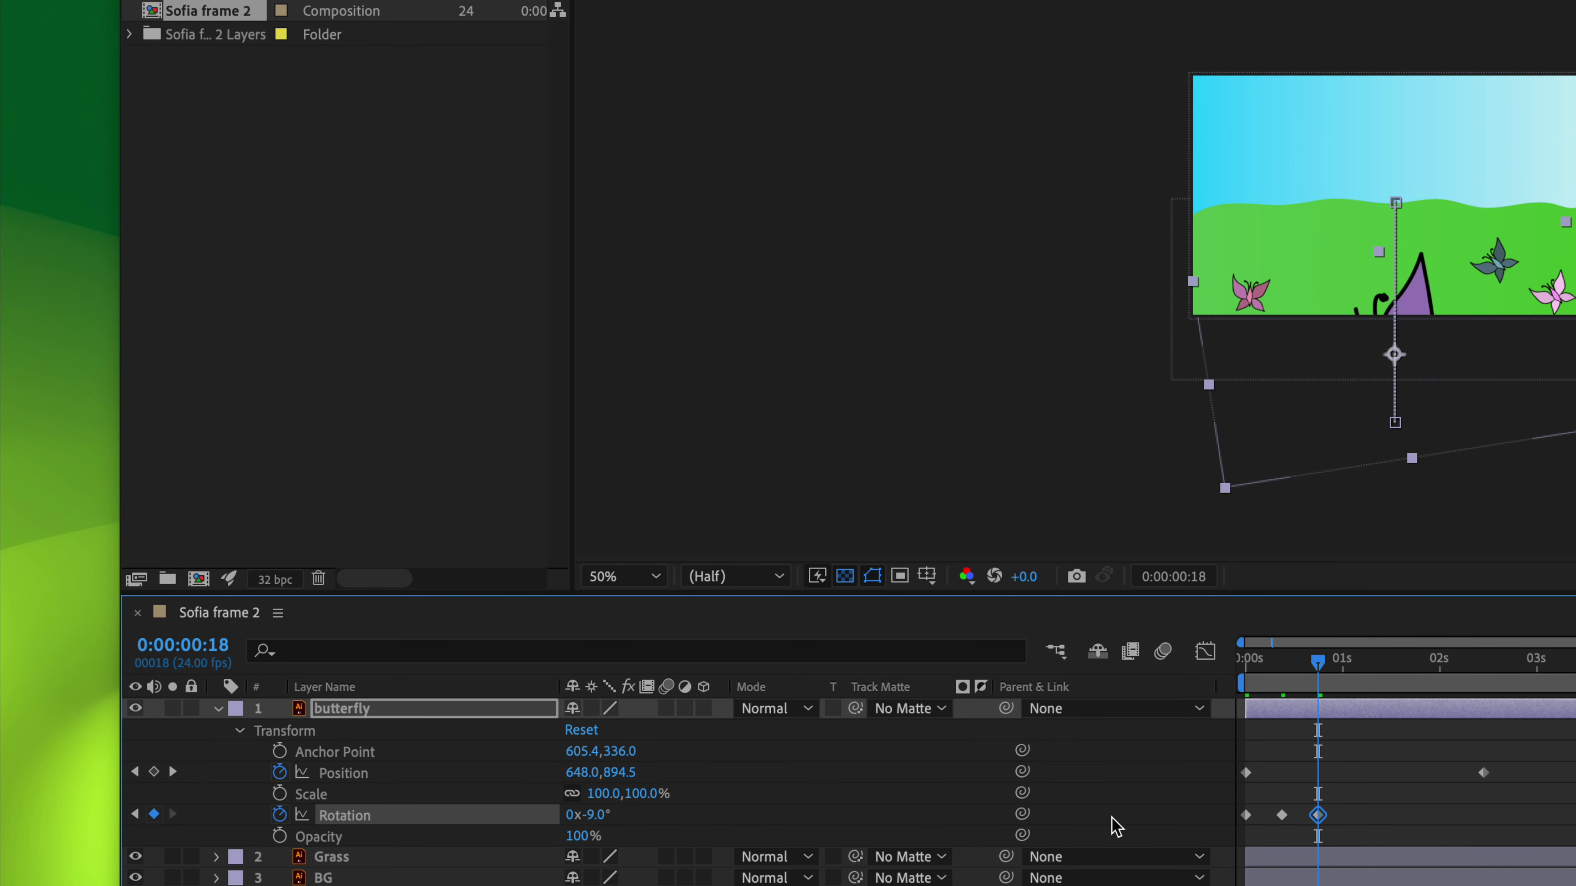
Step: Keyframe the butterfly's Rotation at 12° on 0:00:01:03, -10° on 0:00:01:09 and 7° on 0:00:01:15, and preview from the start
scroll(1339, 711, "right", 3)
scroll(1299, 739, "left", 3)
left_click(1356, 668)
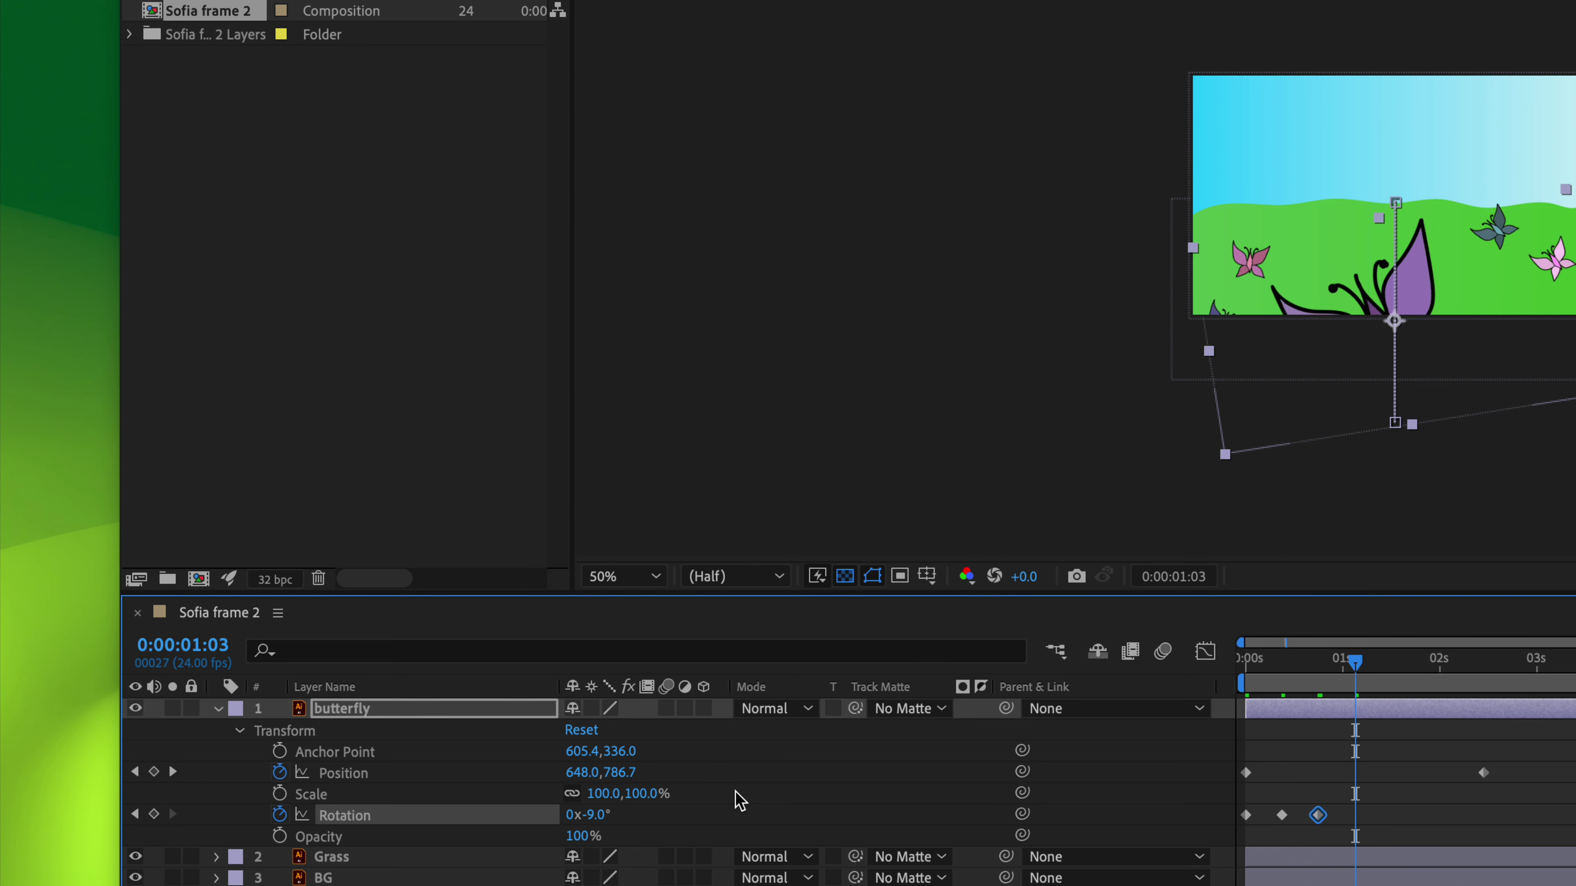
left_click_drag(589, 814, 611, 813)
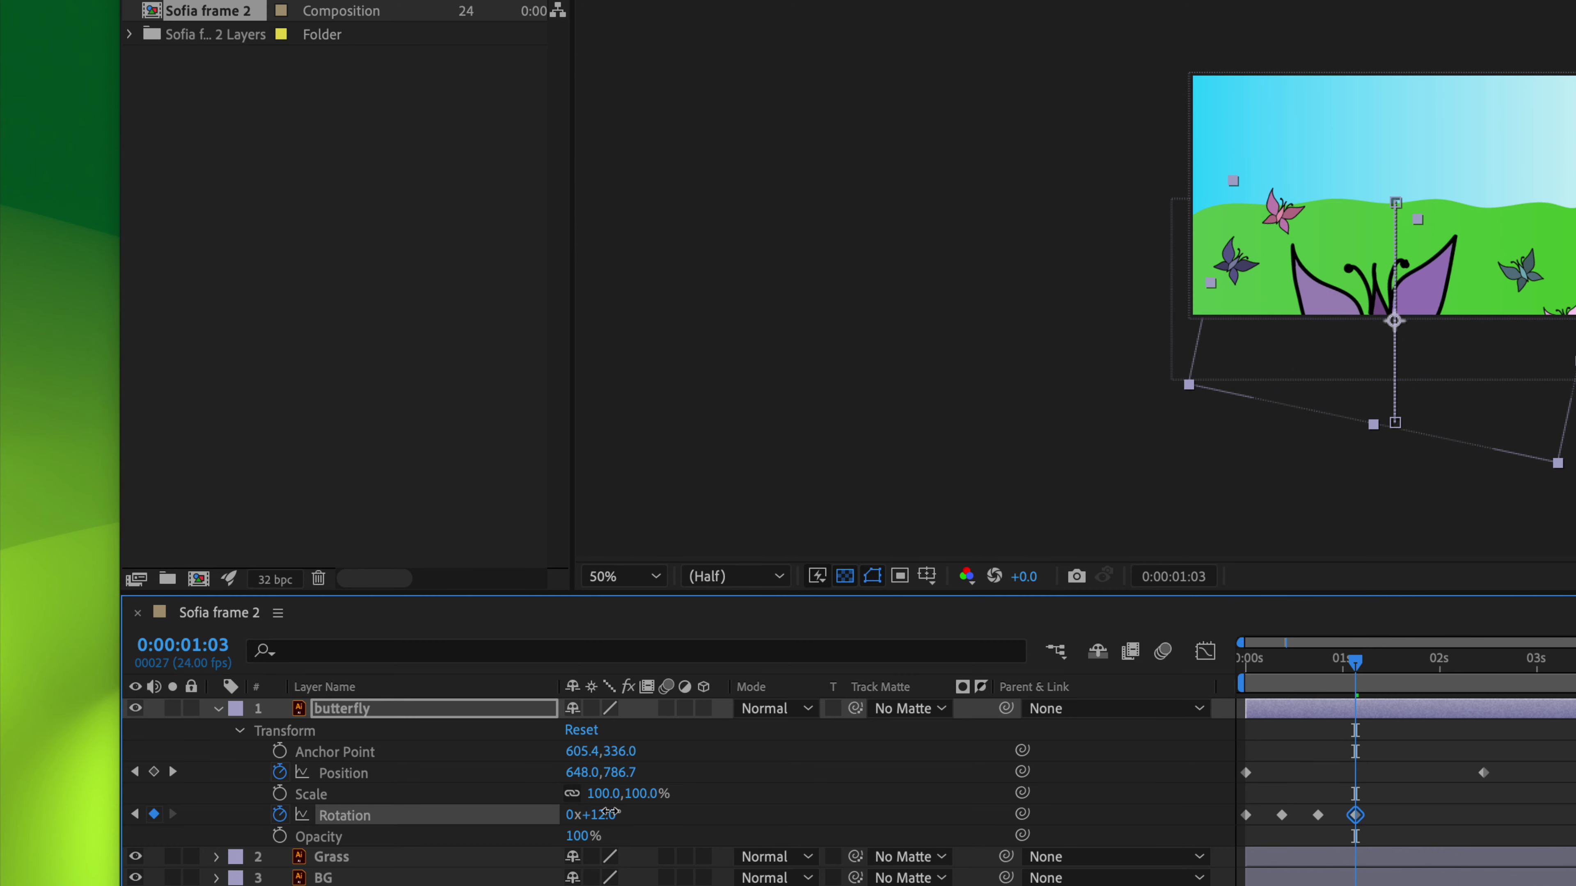
left_click(1379, 666)
left_click_drag(592, 815, 579, 815)
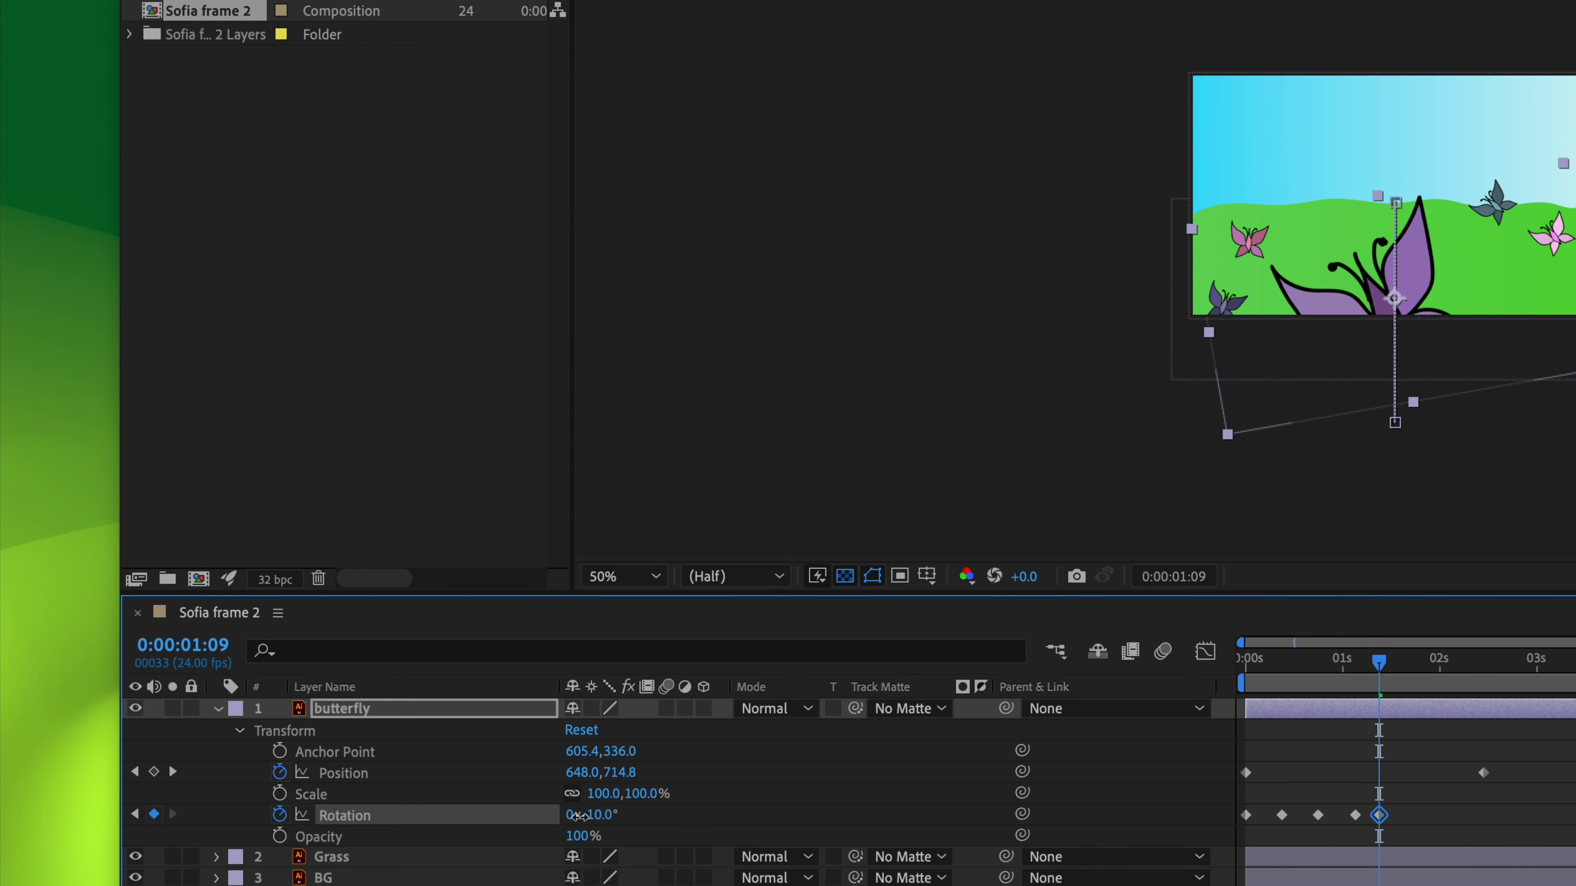
left_click(1404, 669)
left_click_drag(596, 815, 614, 812)
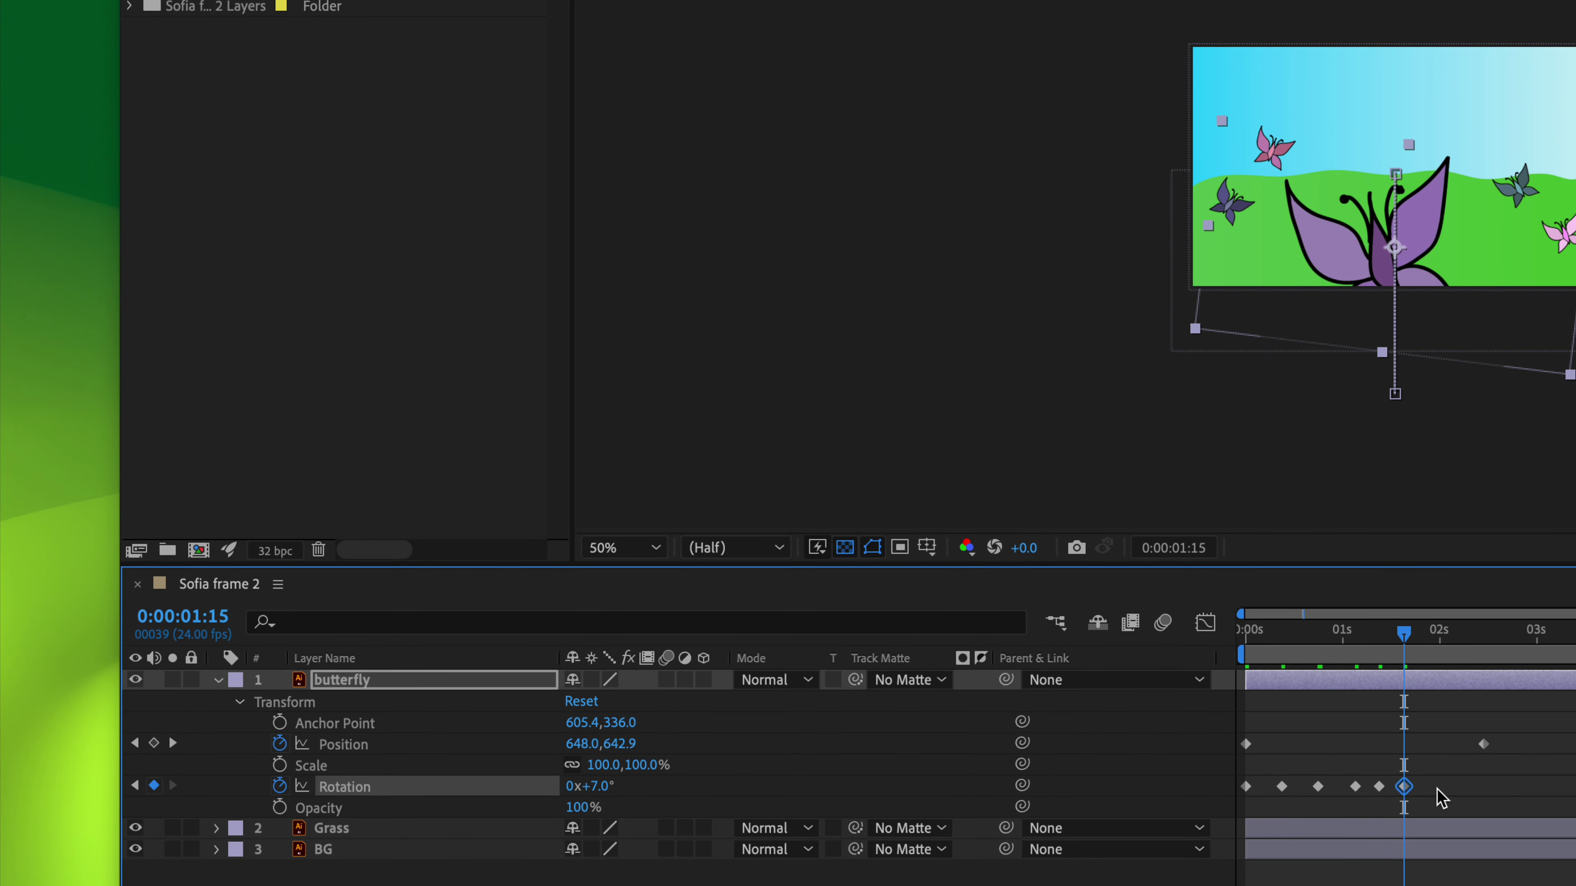
left_click_drag(1404, 633, 1173, 632)
key("space")
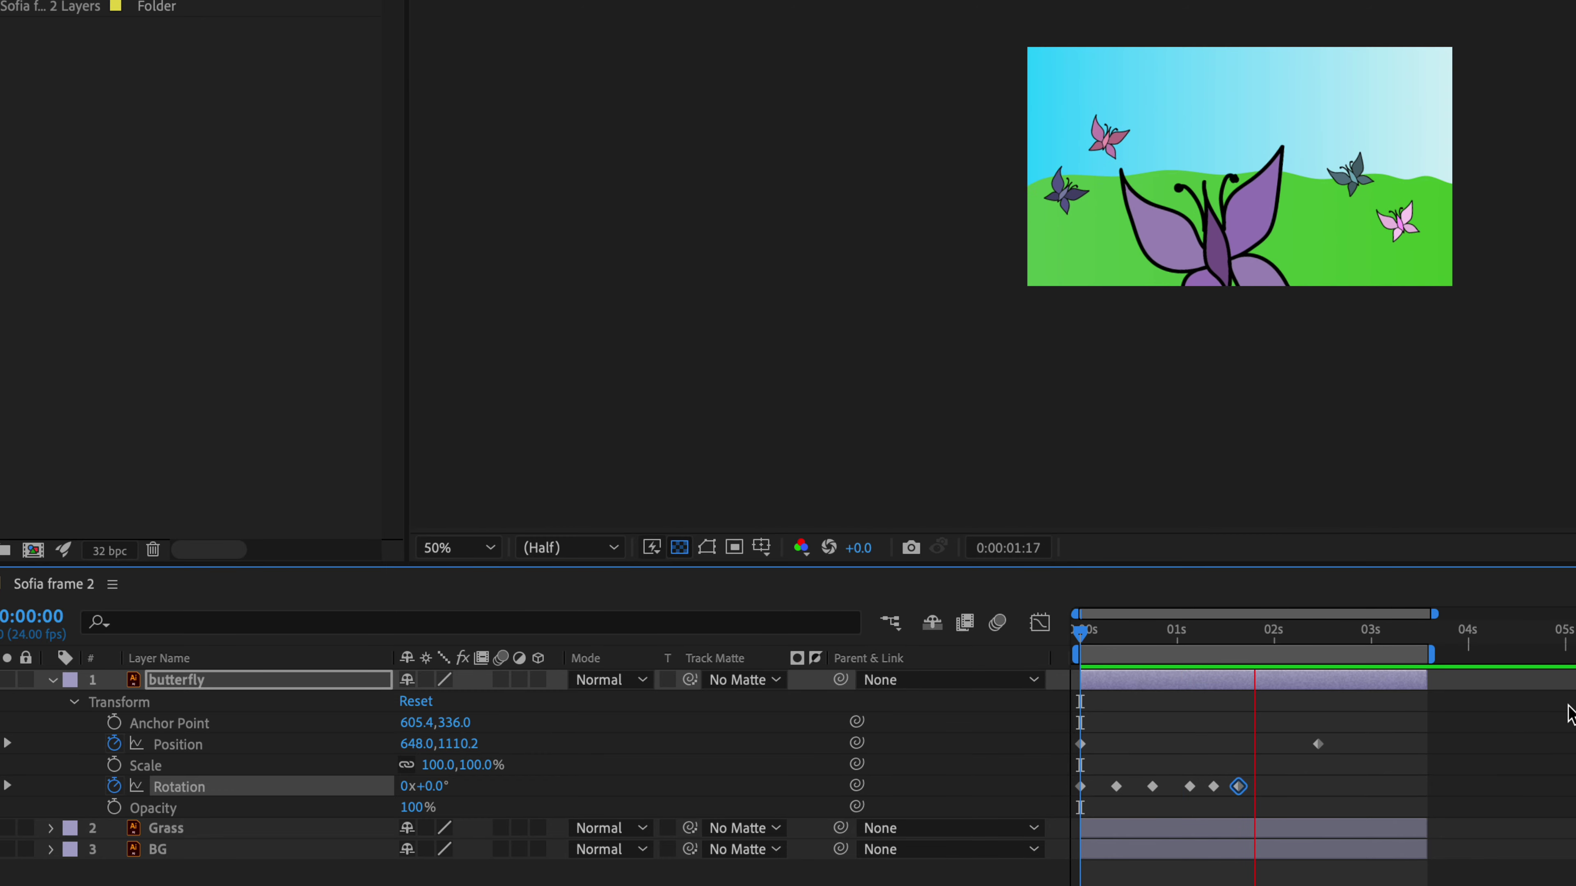
key("space")
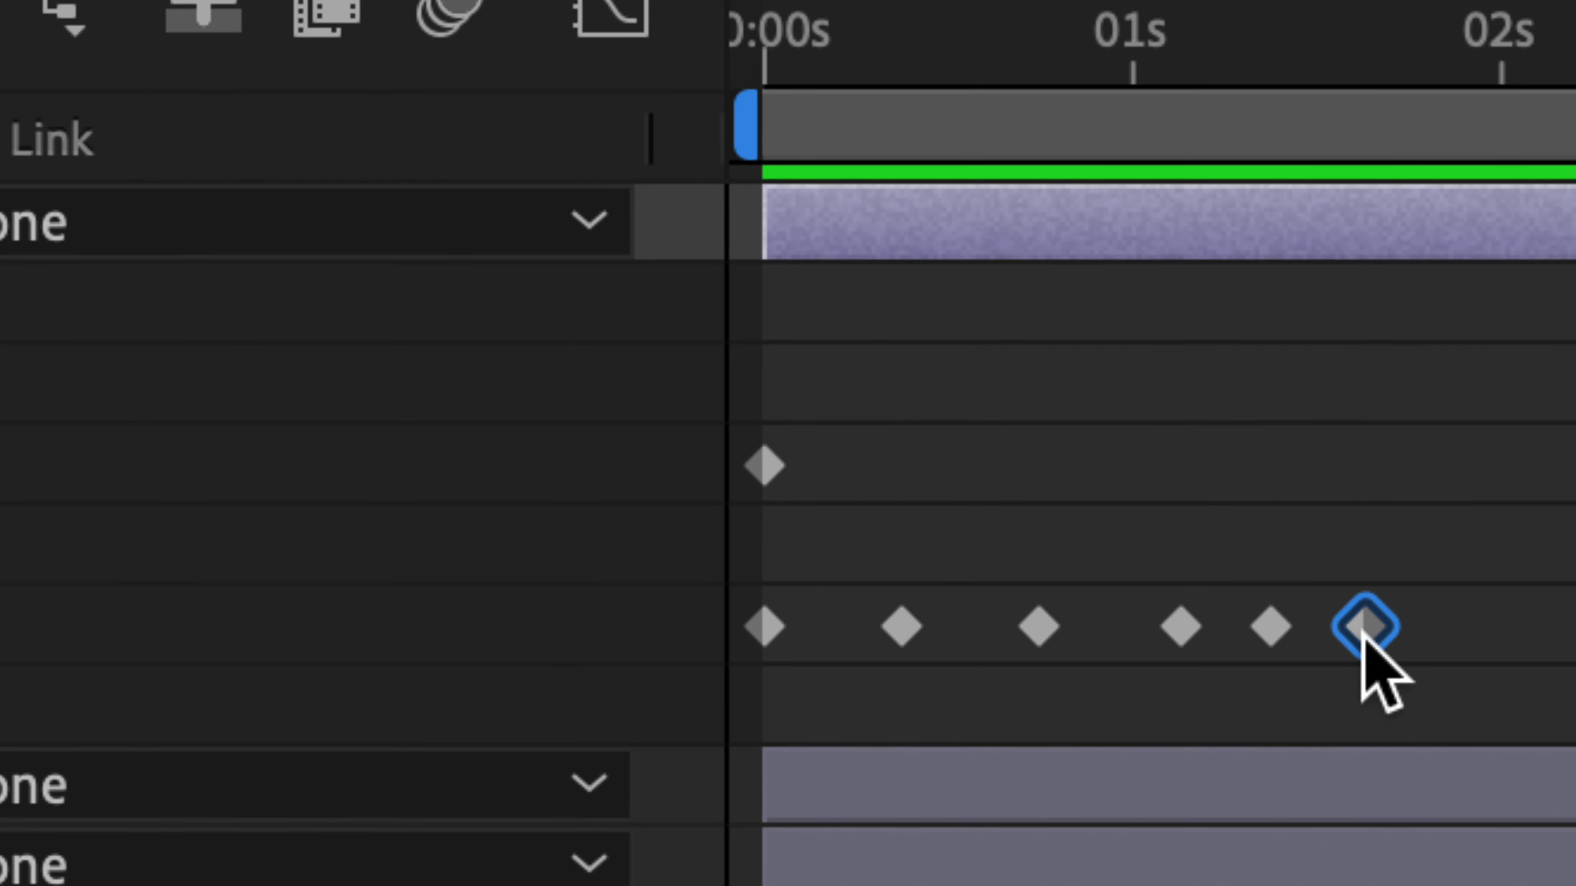
Step: Move the butterfly's five Rotation keyframes after the first closer together, all before 0:00:01:00, and preview the quicker wobble
left_click_drag(1363, 629, 1101, 657)
left_click(1269, 627, "shift")
left_click(1282, 606)
left_click_drag(1282, 605, 956, 636)
left_click_drag(1207, 612, 864, 643)
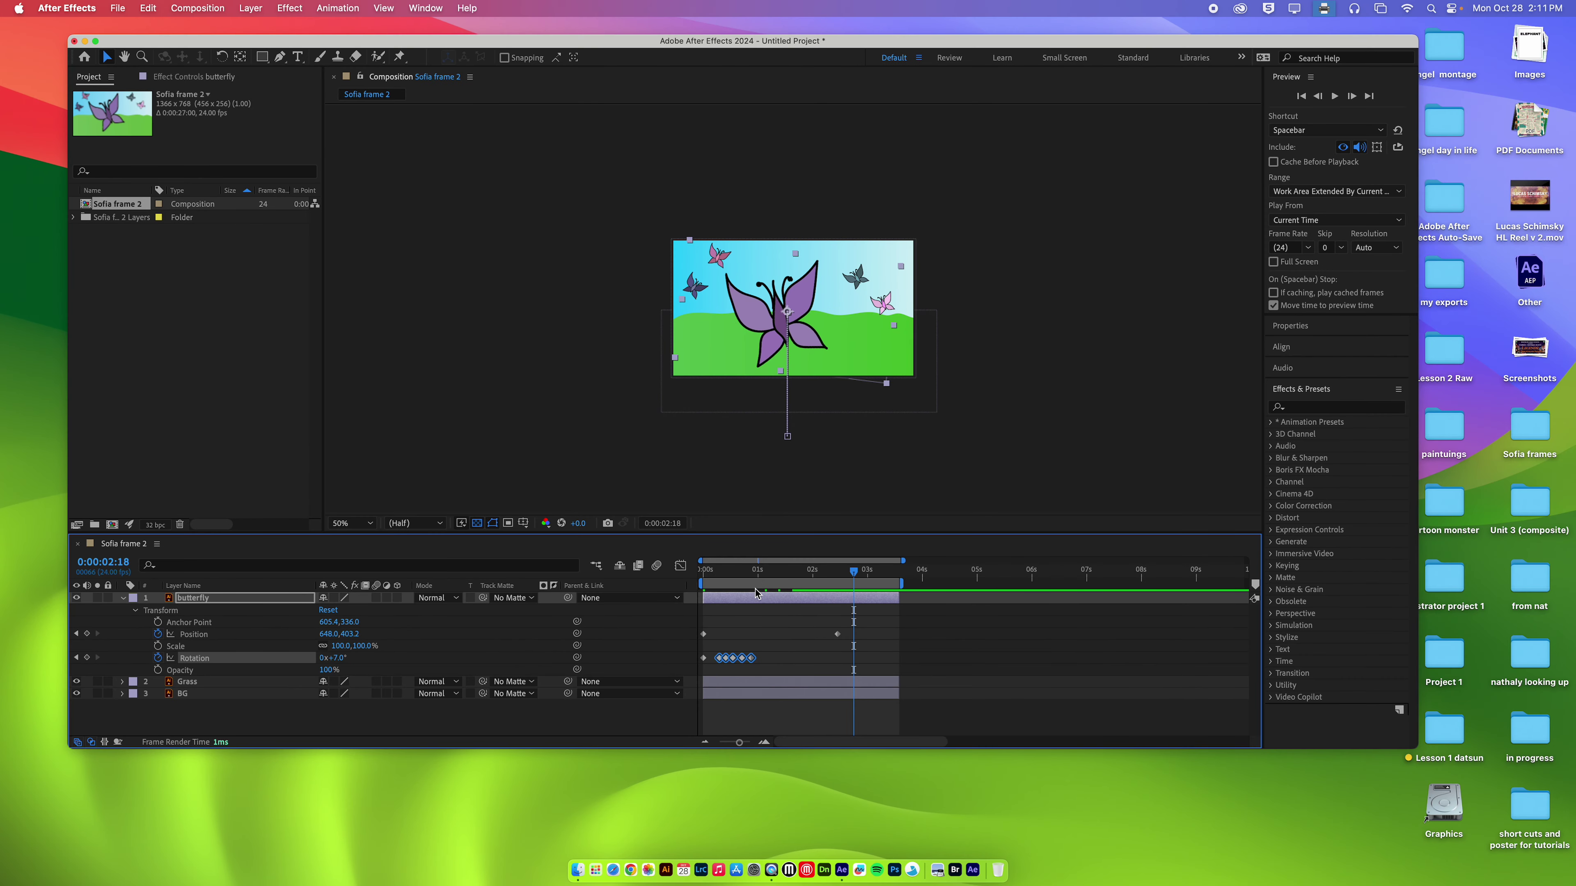
left_click_drag(752, 575, 691, 577)
key("space")
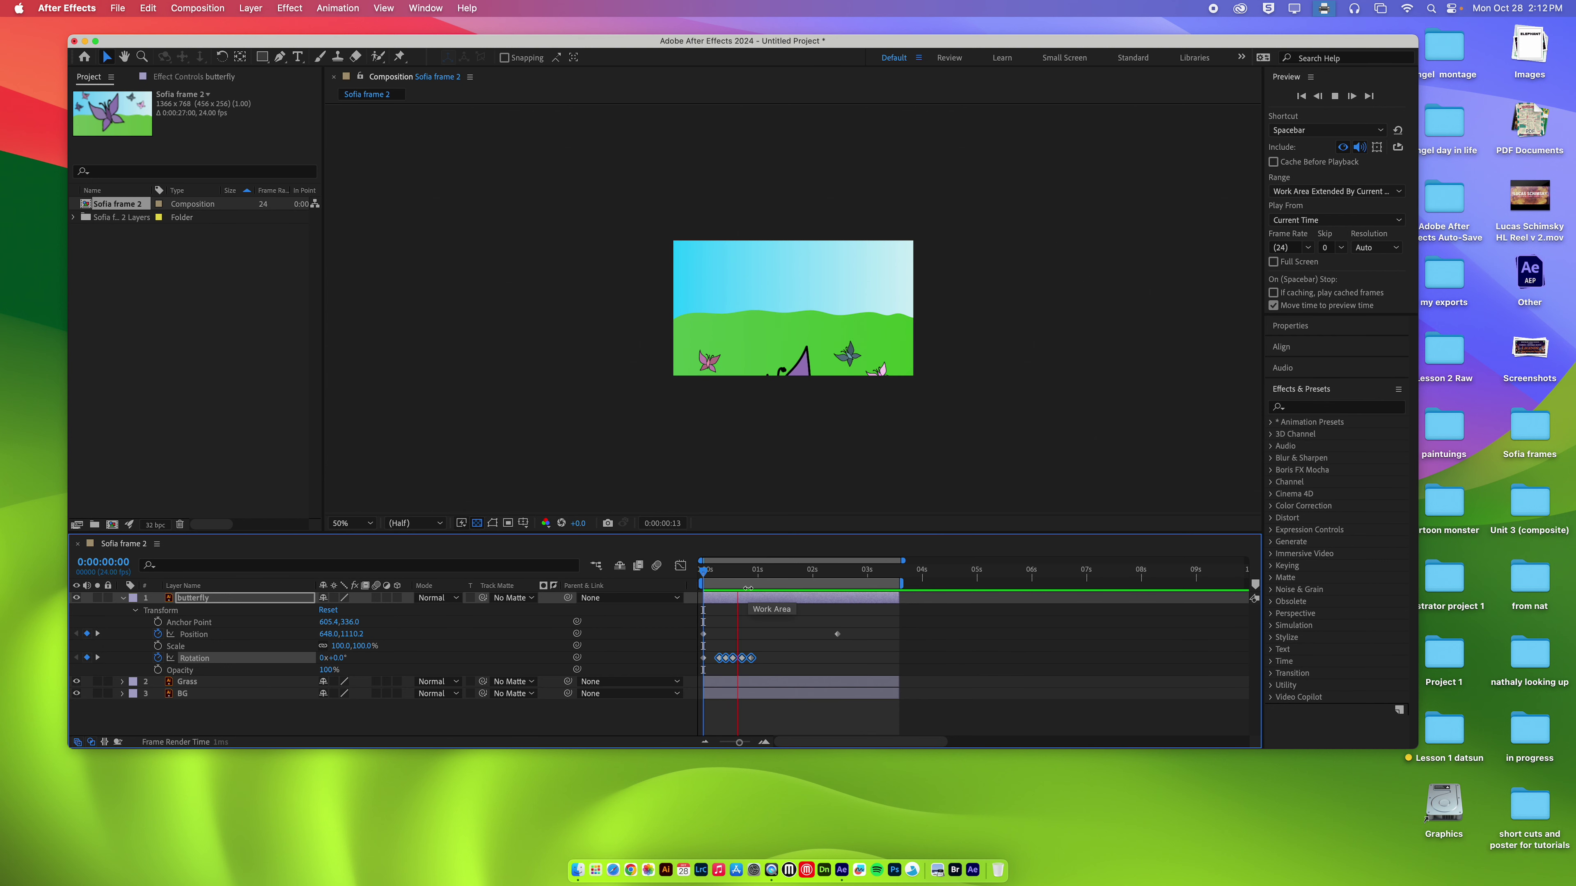
key("space")
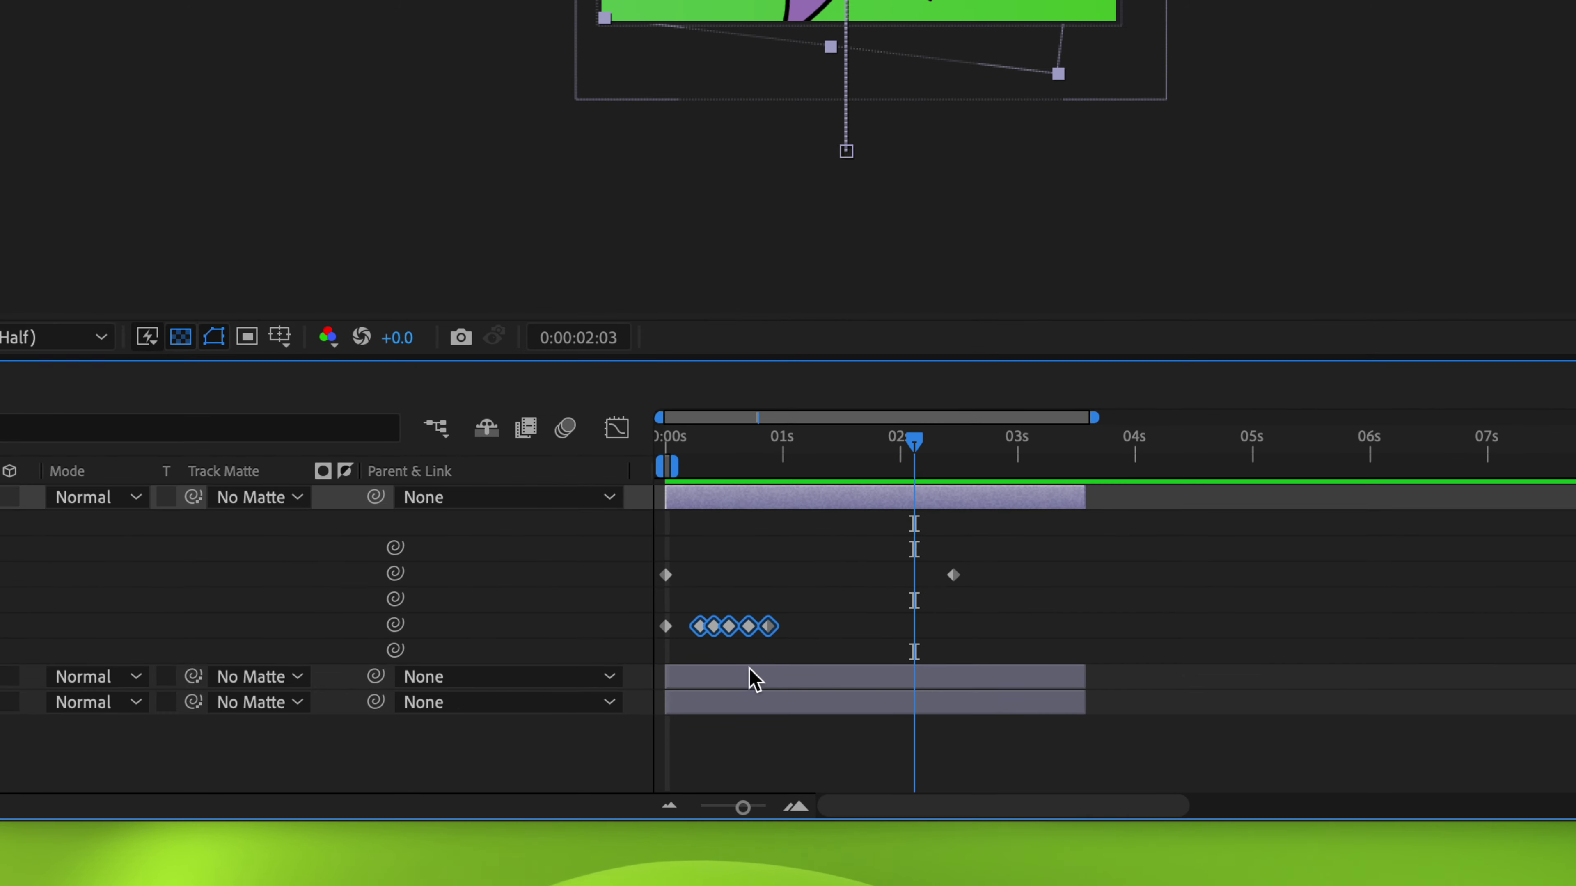
Step: Copy those five Rotation keyframes and paste them at 0:00:01:00, right after that pasted group, at 0:00:01:18 and at 0:00:02:10
left_click_drag(817, 605, 615, 626)
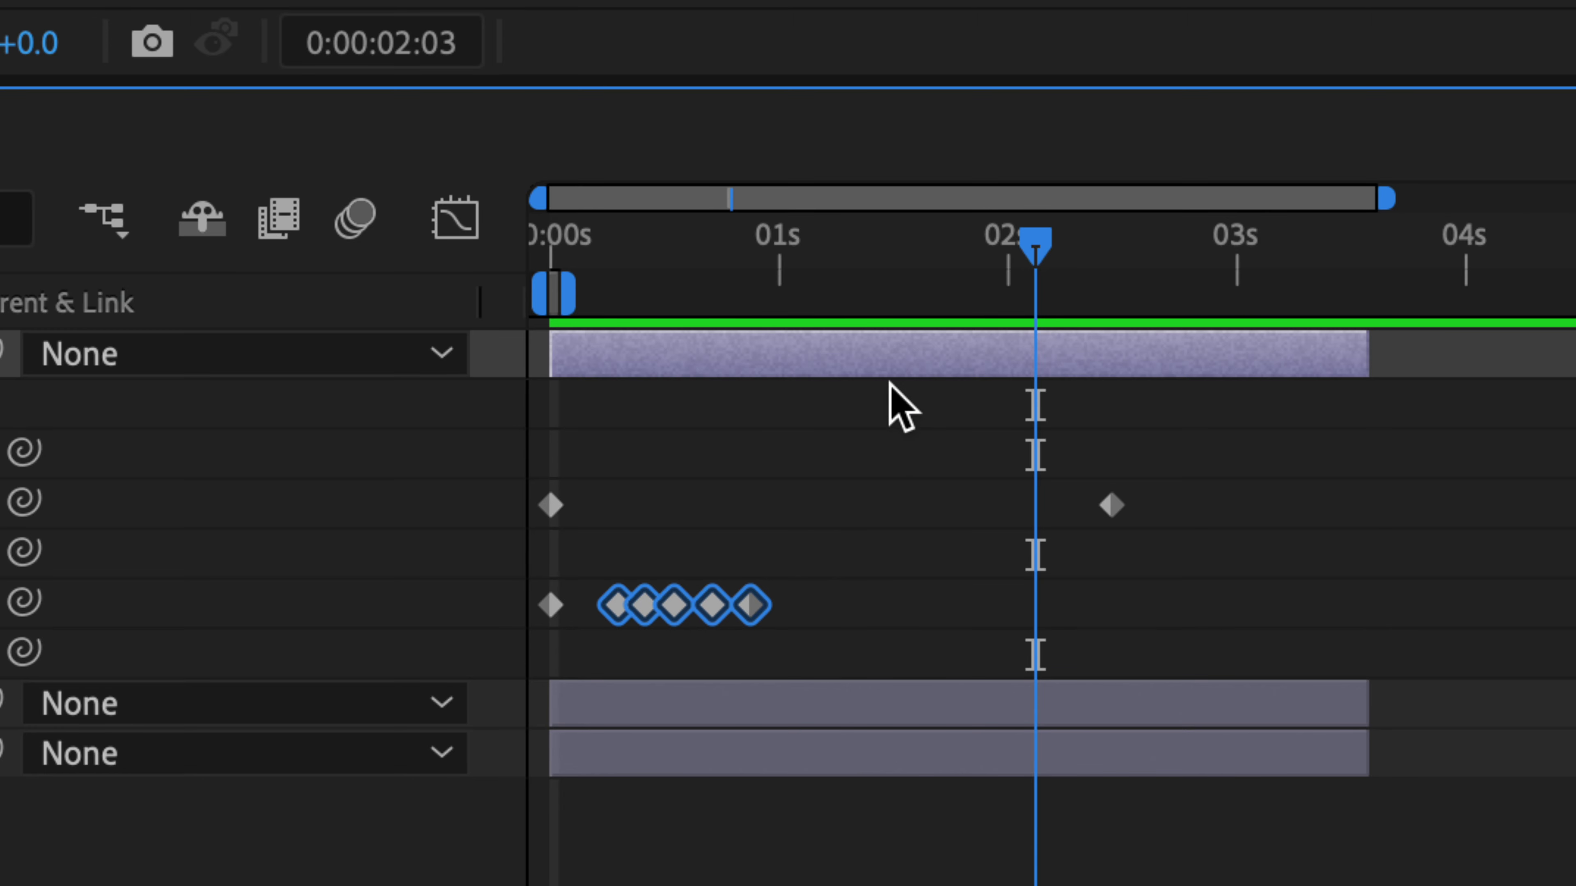
left_click_drag(907, 276, 781, 282)
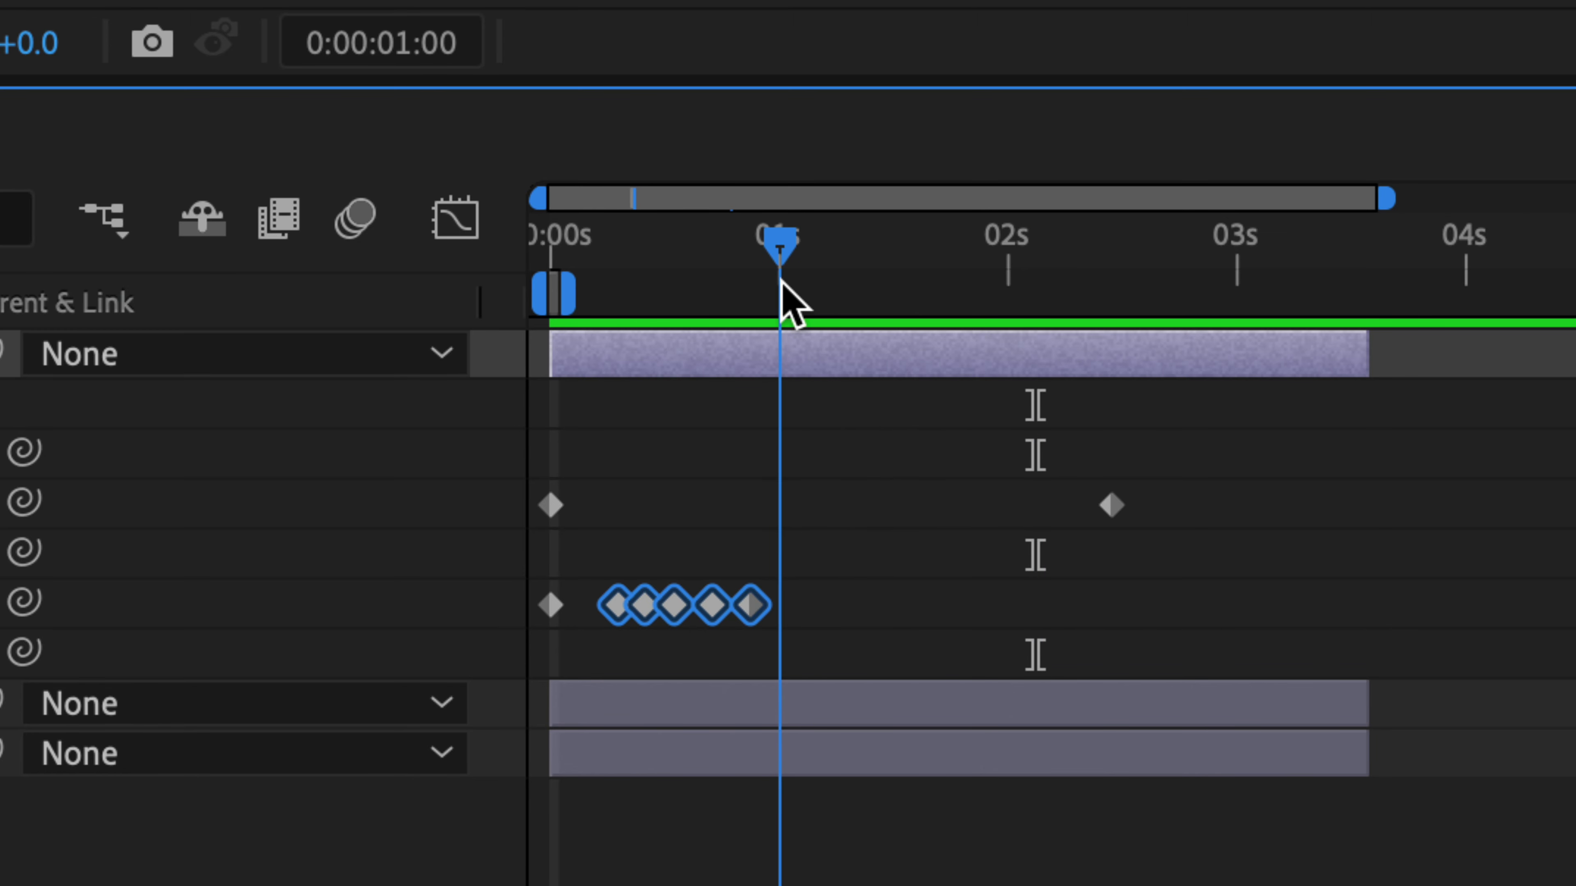
key("ctrl+v")
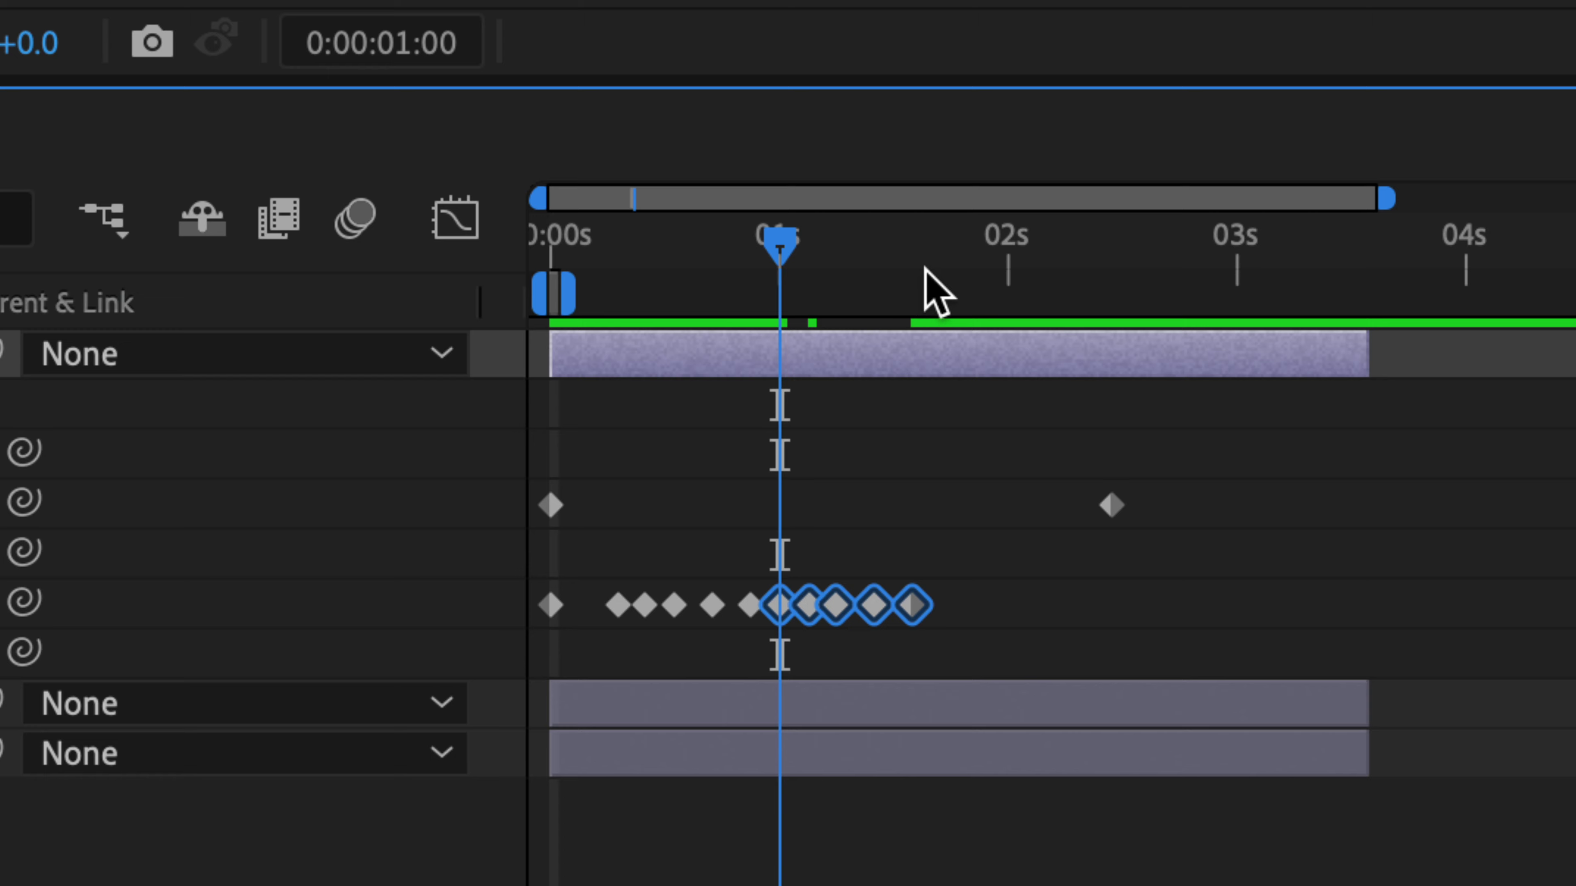
left_click(925, 274)
key("ctrl+v")
left_click(953, 281)
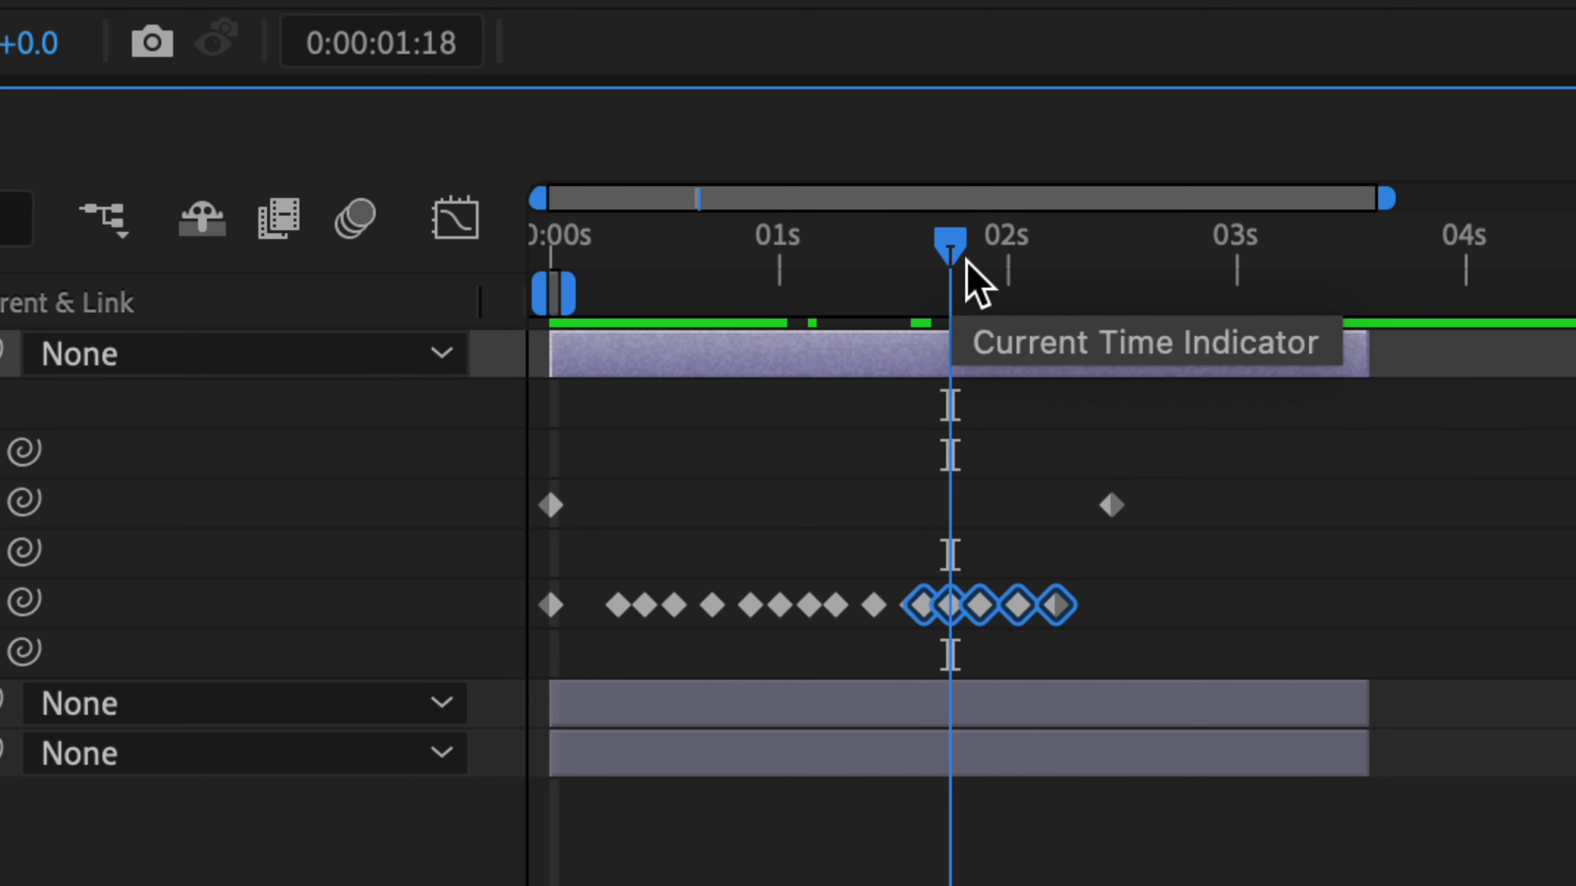
key("ctrl+v")
left_click(1104, 274)
key("ctrl+v")
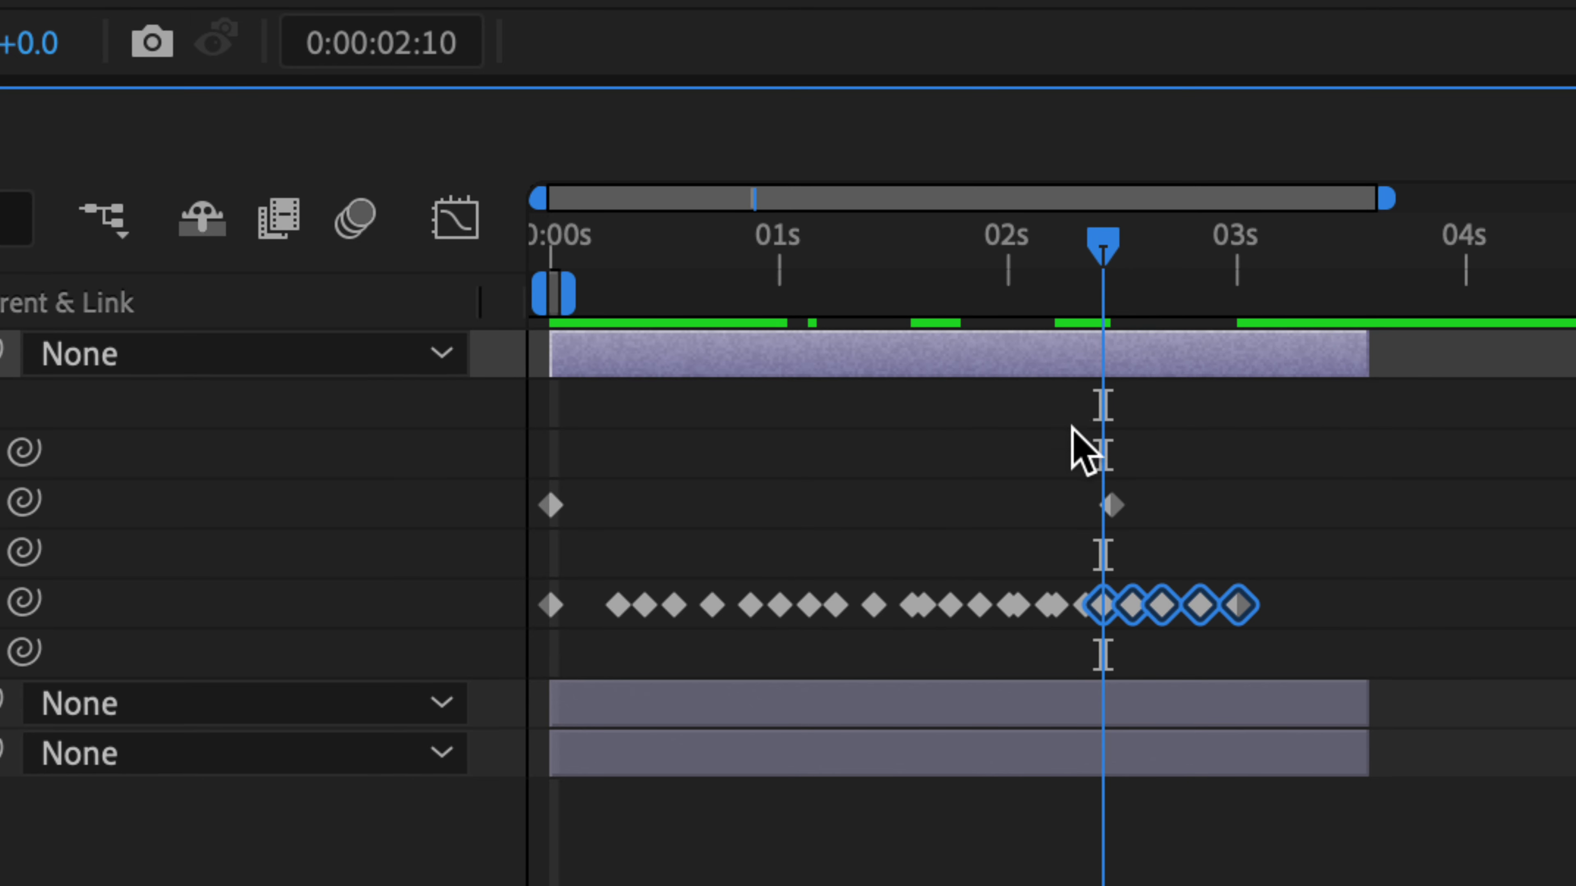
Step: Extend the work area to the end of the layers and preview the butterfly animation from the start
key("Home")
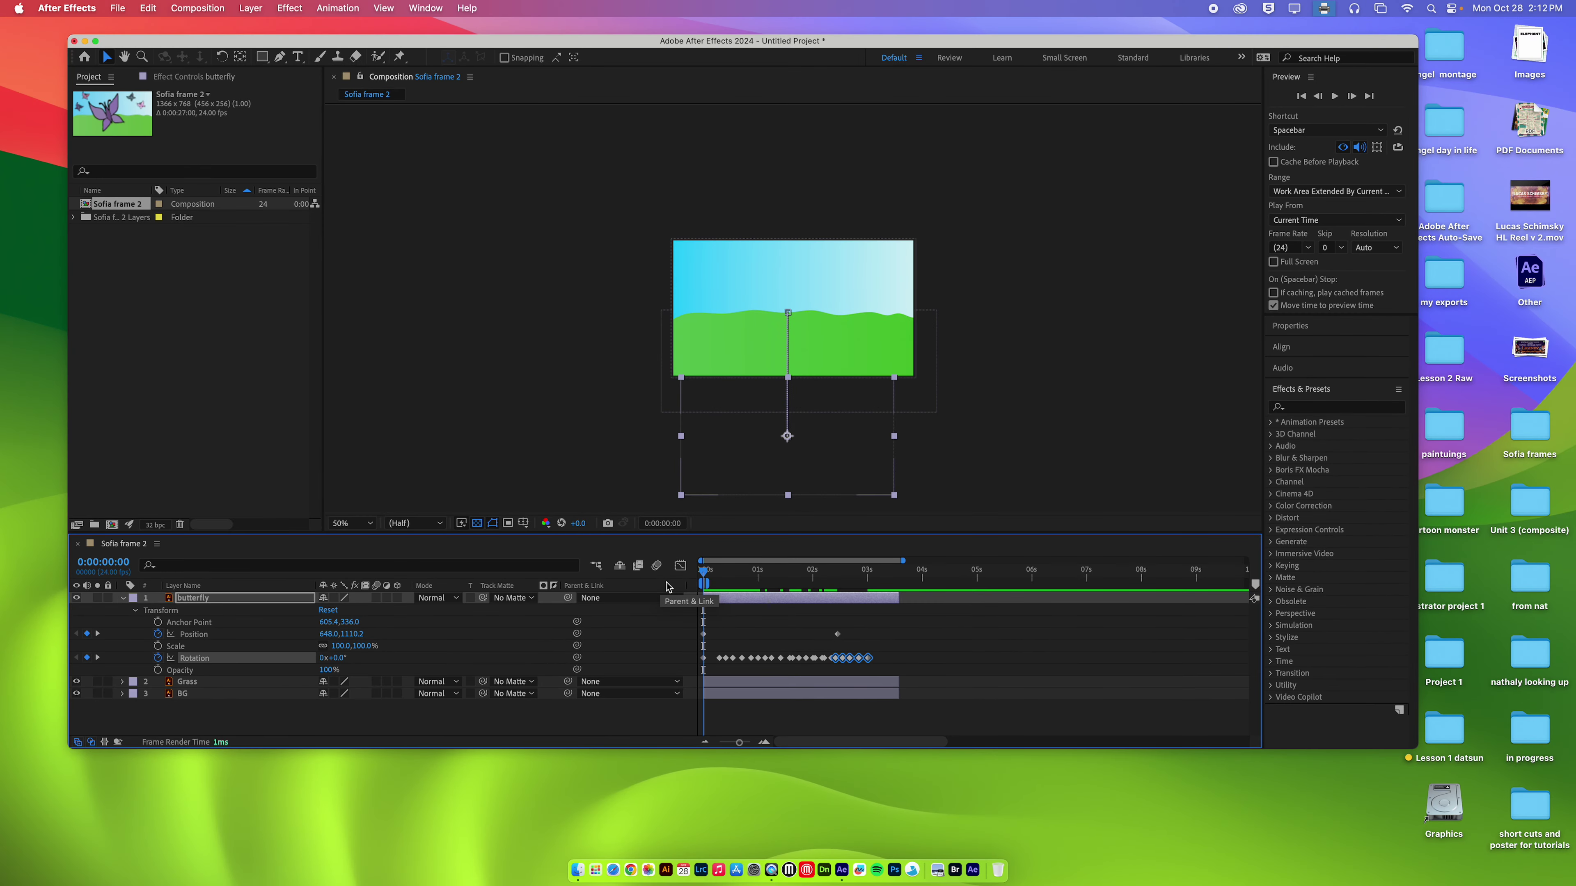
key("space")
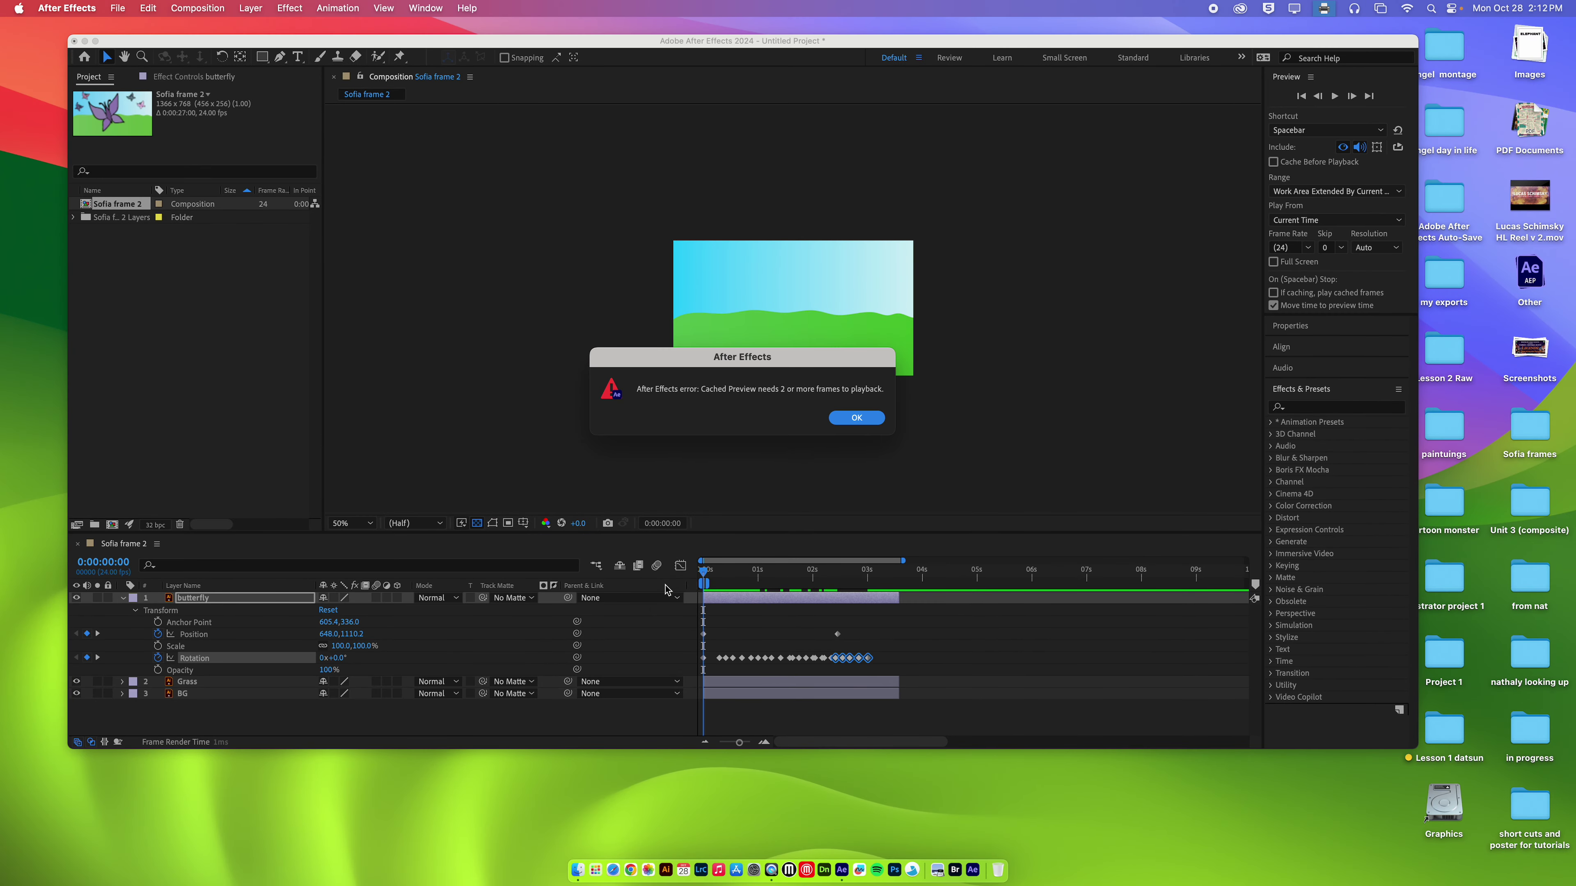
left_click(858, 418)
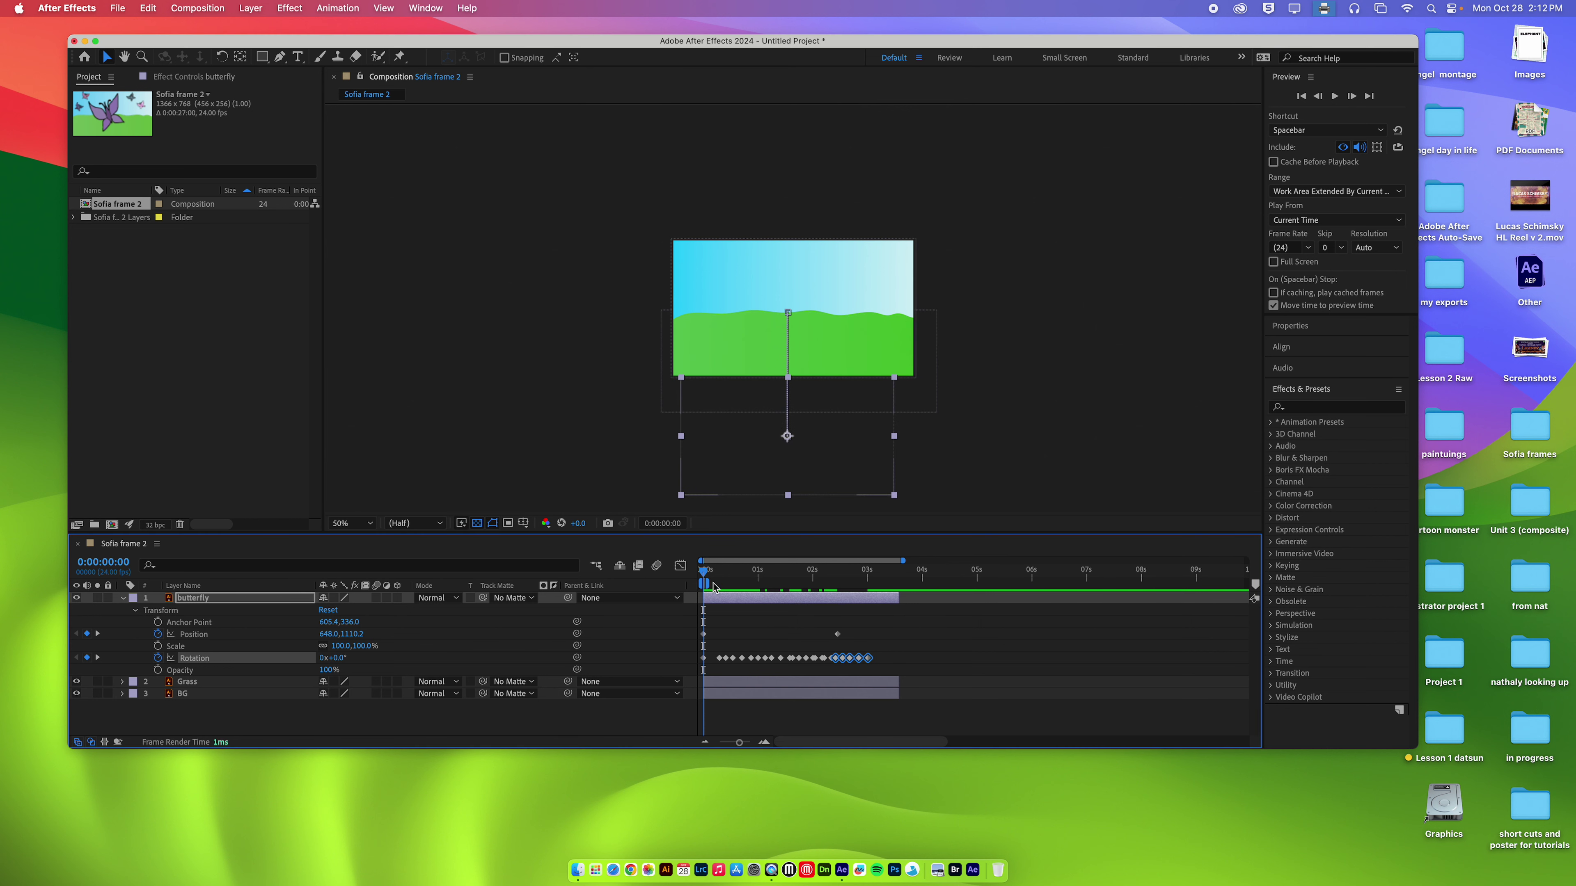
left_click_drag(707, 584, 901, 584)
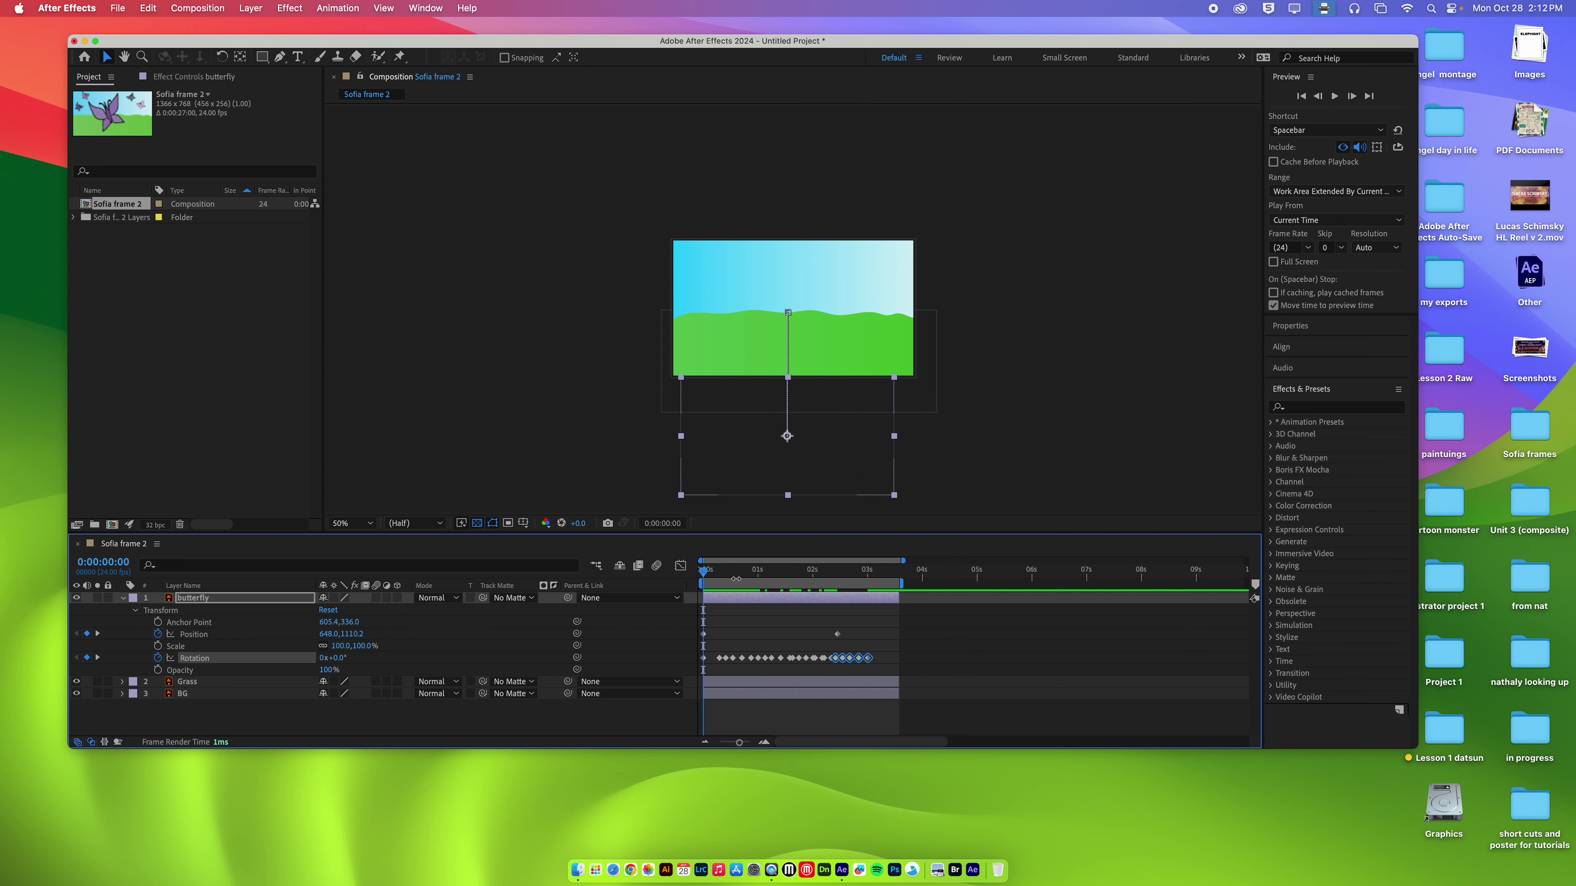
key("space")
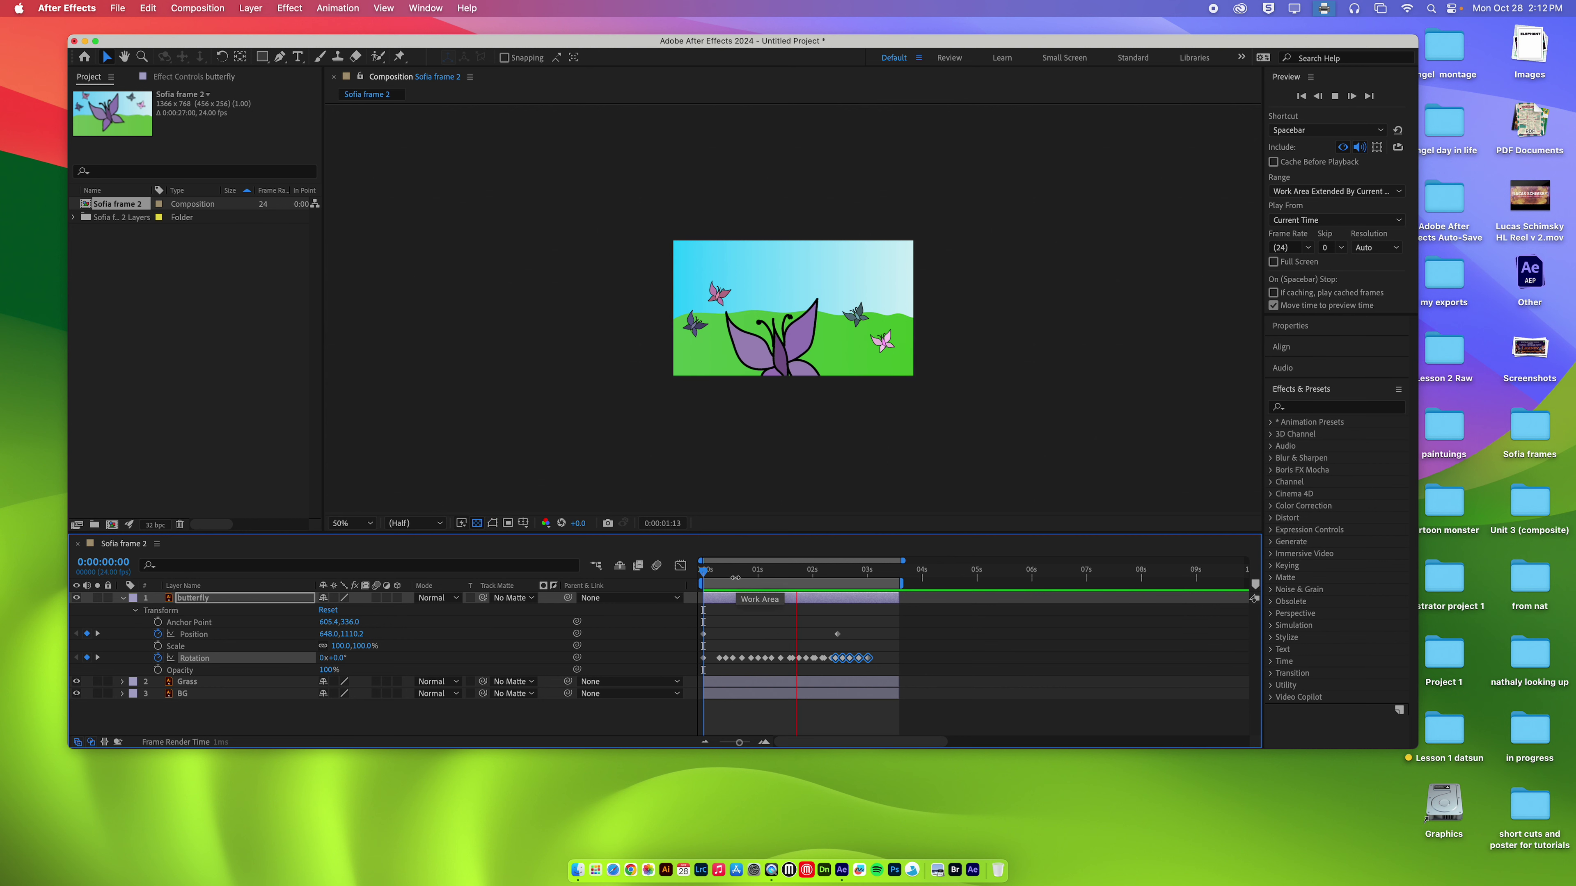
key("space")
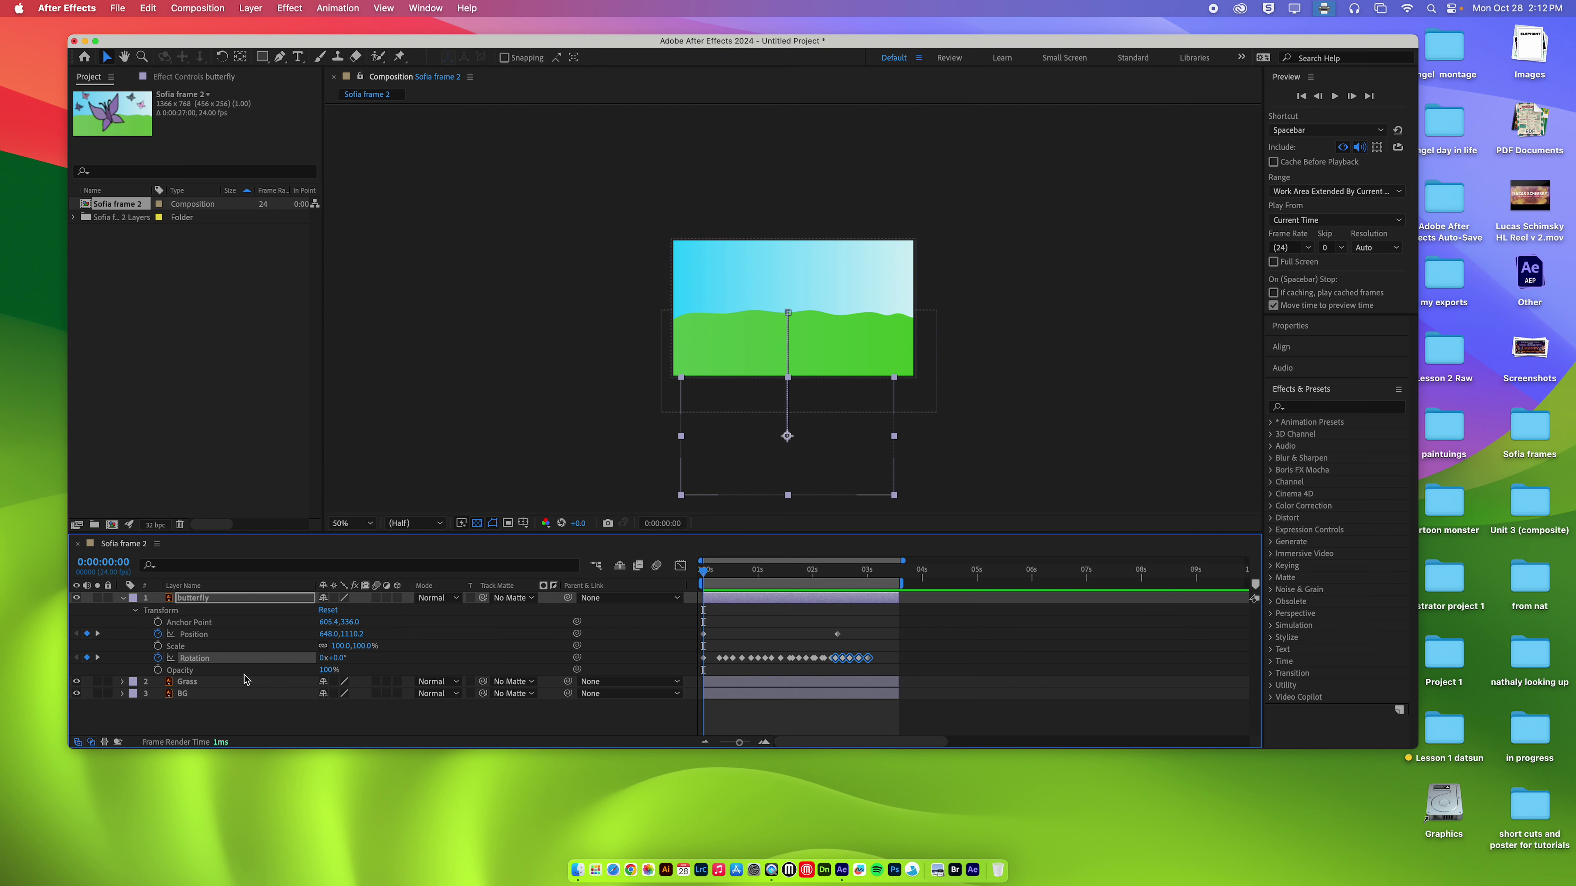
Step: Collapse and lock the butterfly layer, then select the Grass layer with its Transform properties expanded at 0:00:00:00
left_click(123, 598)
left_click(124, 610)
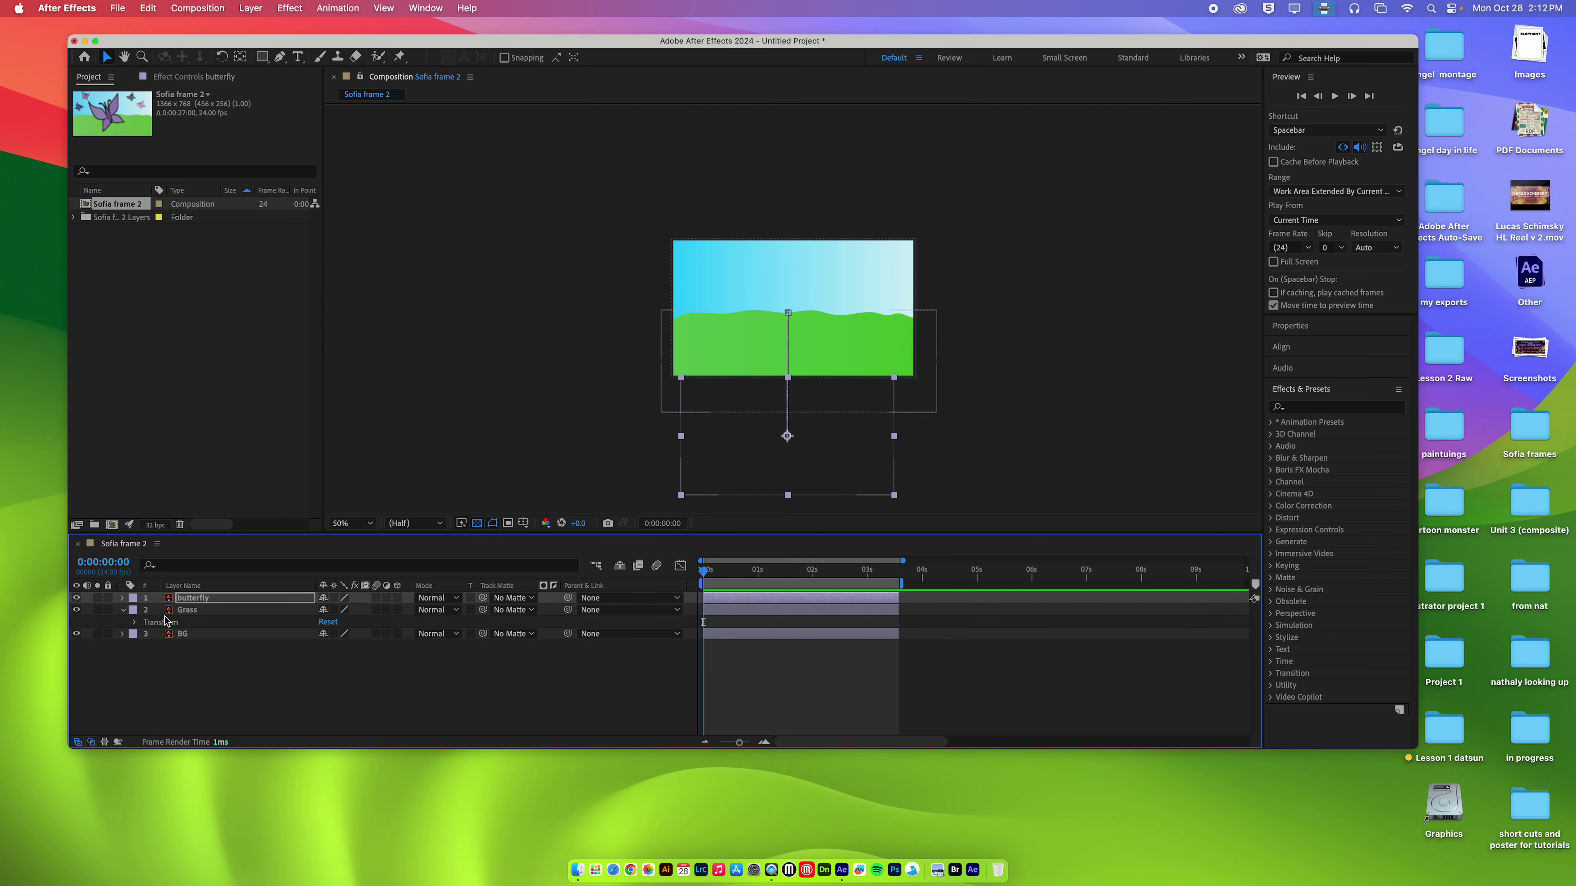
left_click(136, 623)
left_click_drag(745, 571, 678, 571)
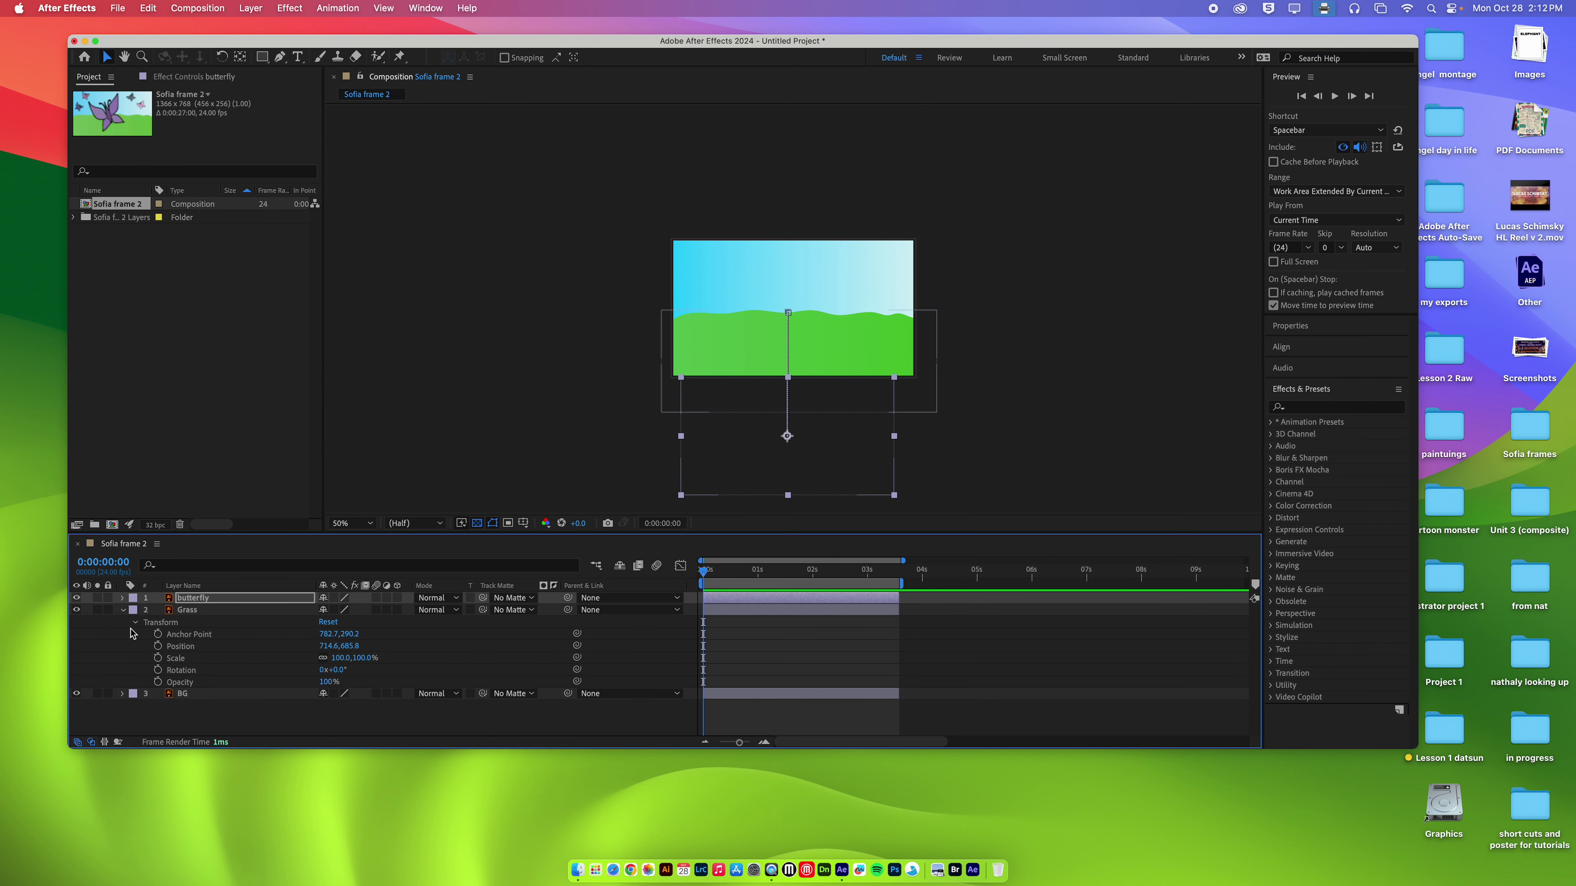
left_click(108, 598)
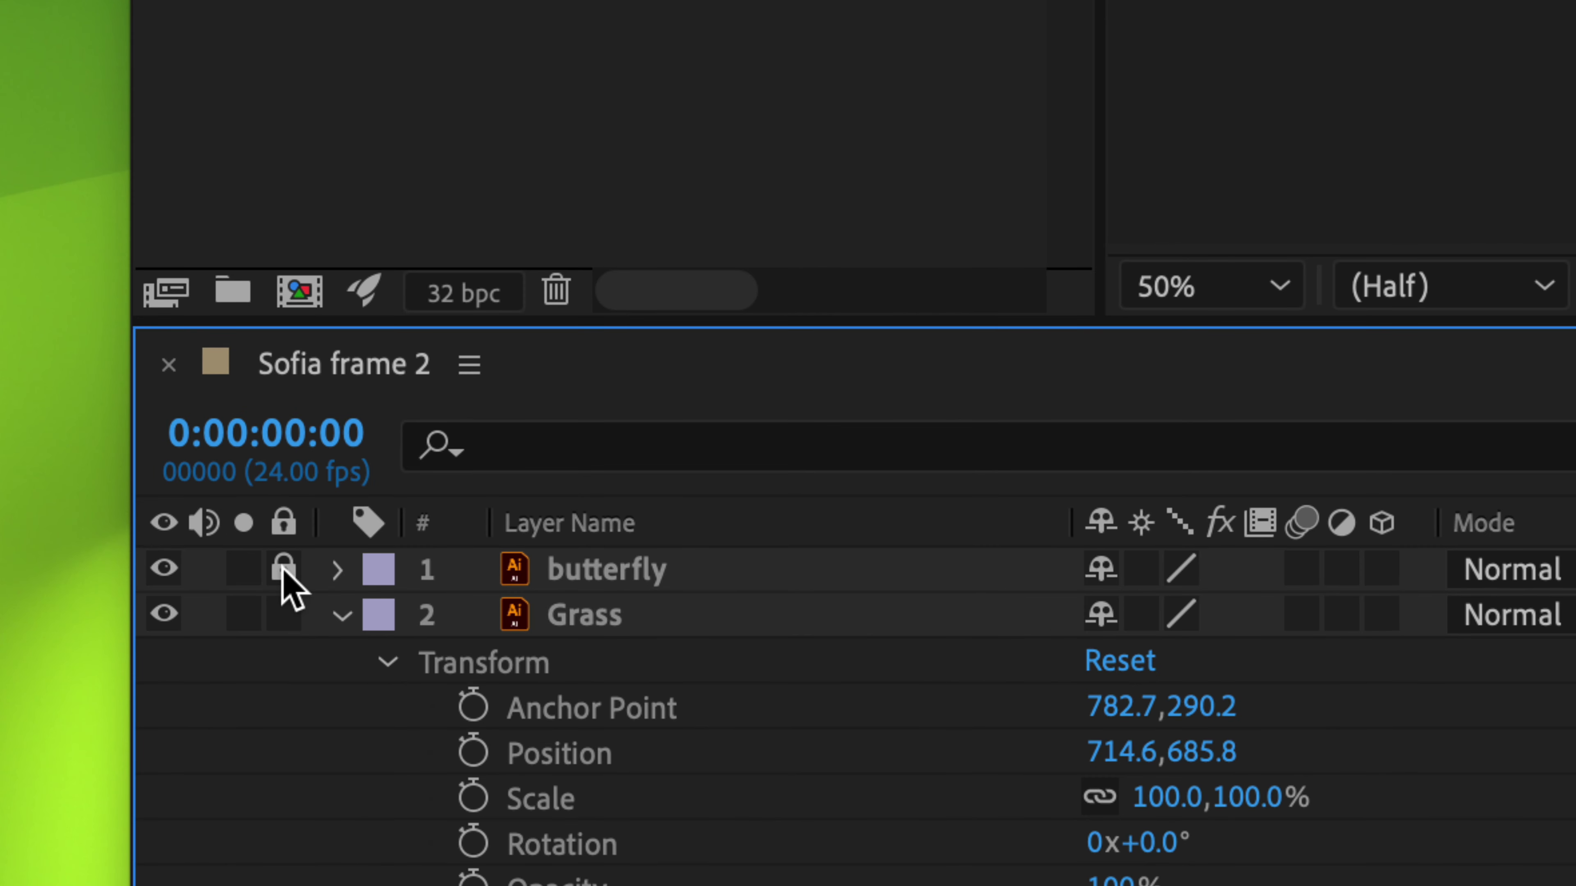
left_click(708, 605)
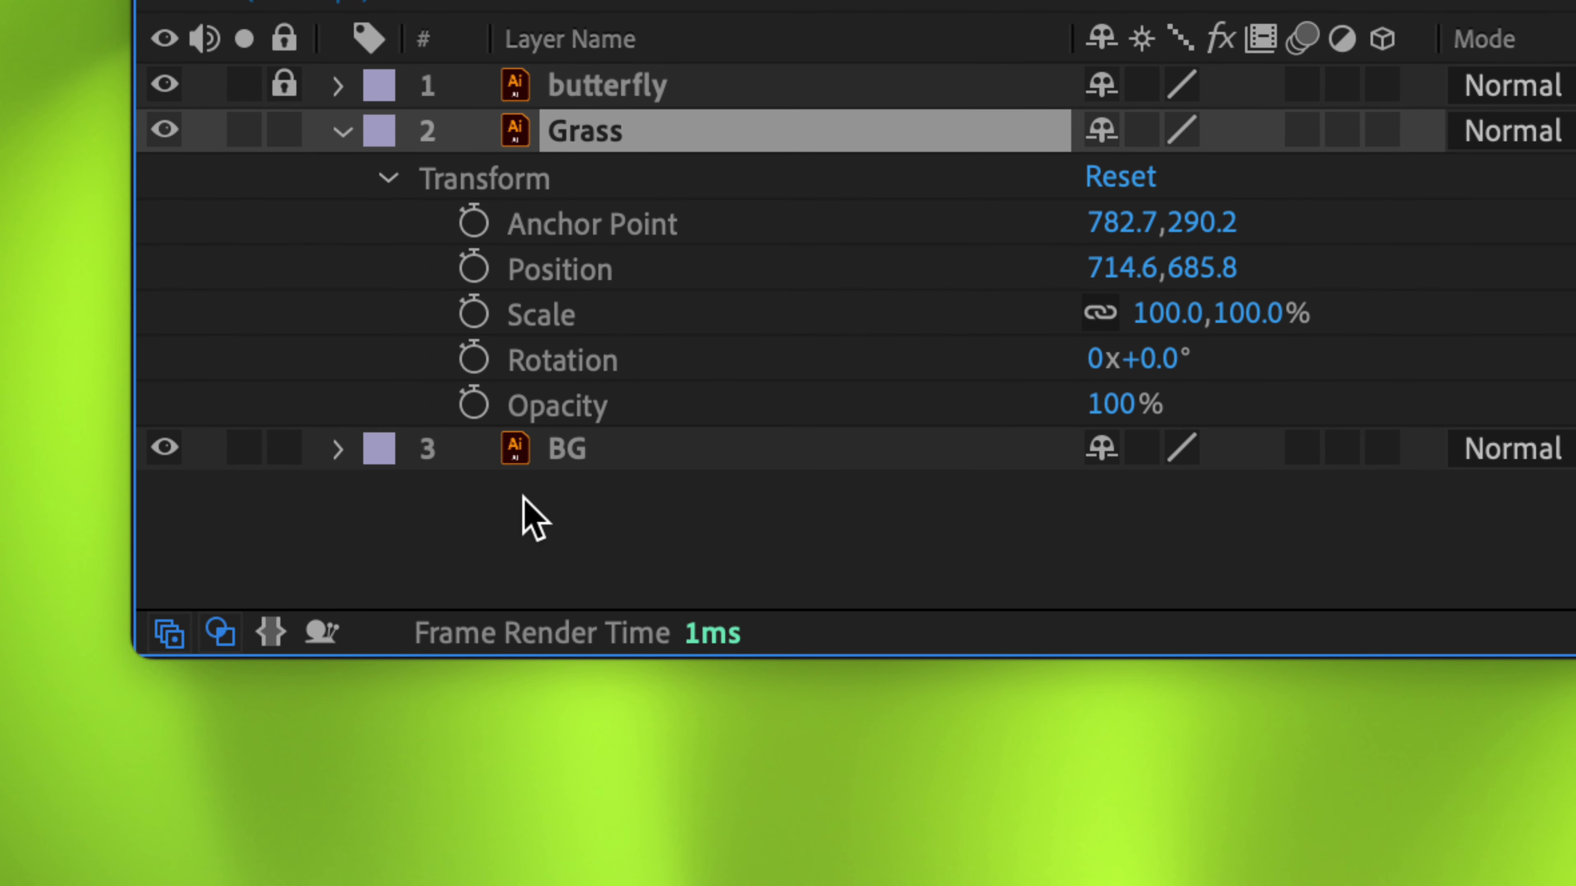
Step: Keyframe the Grass layer's Position and Scale at 0:00:00:00, set Scale to 138% at 0:00:02:00 and Anchor Point to 782.7, 64.2
left_click(474, 313)
left_click(474, 268)
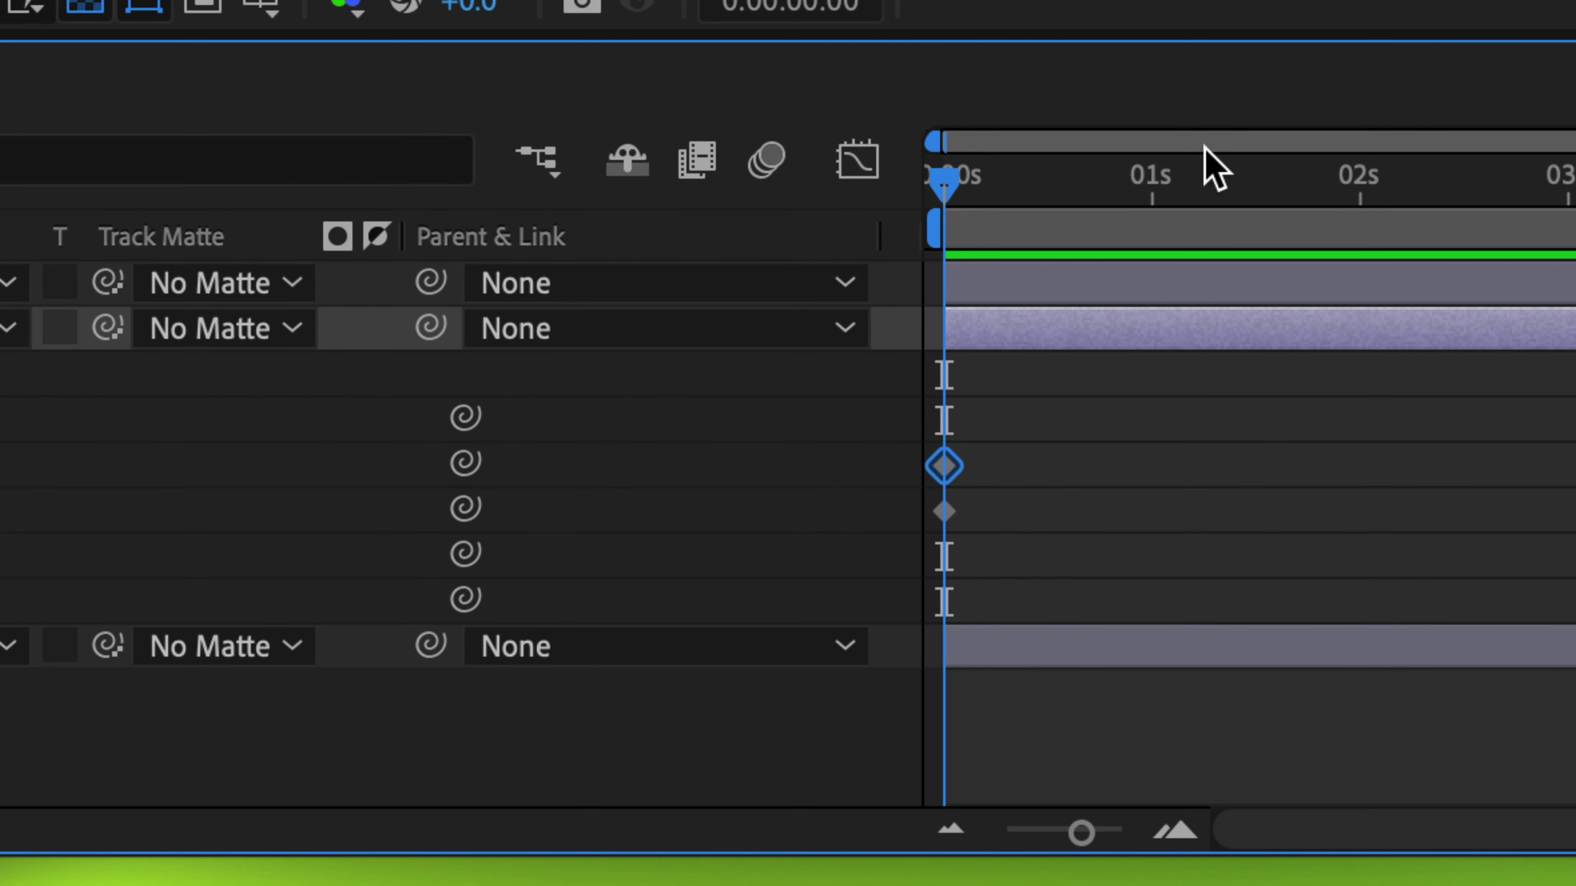
left_click(1359, 193)
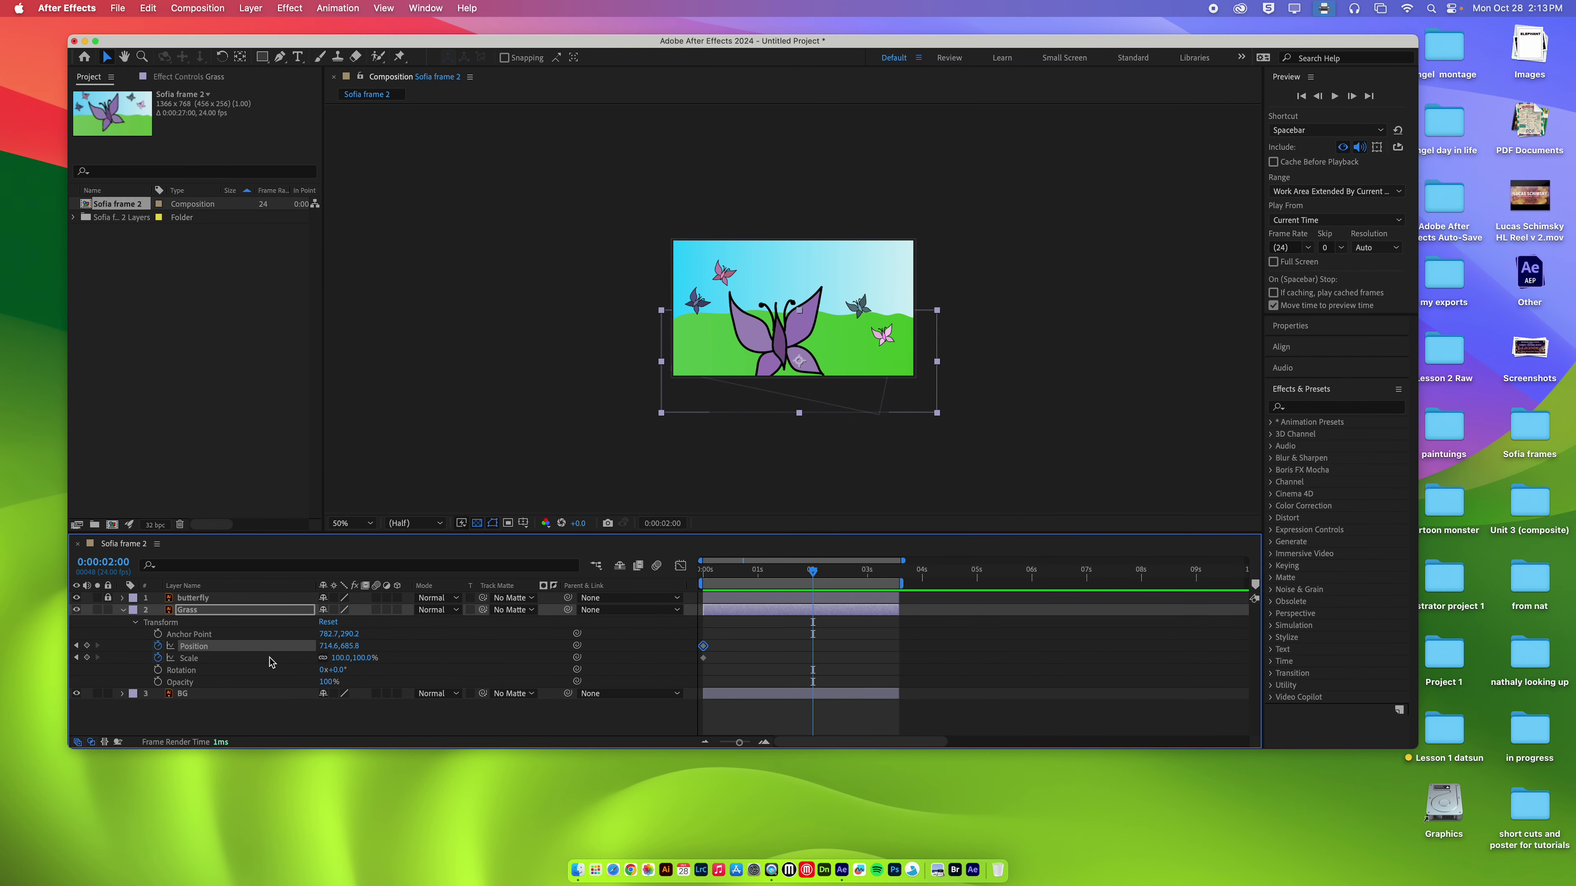
left_click_drag(360, 667, 204, 616)
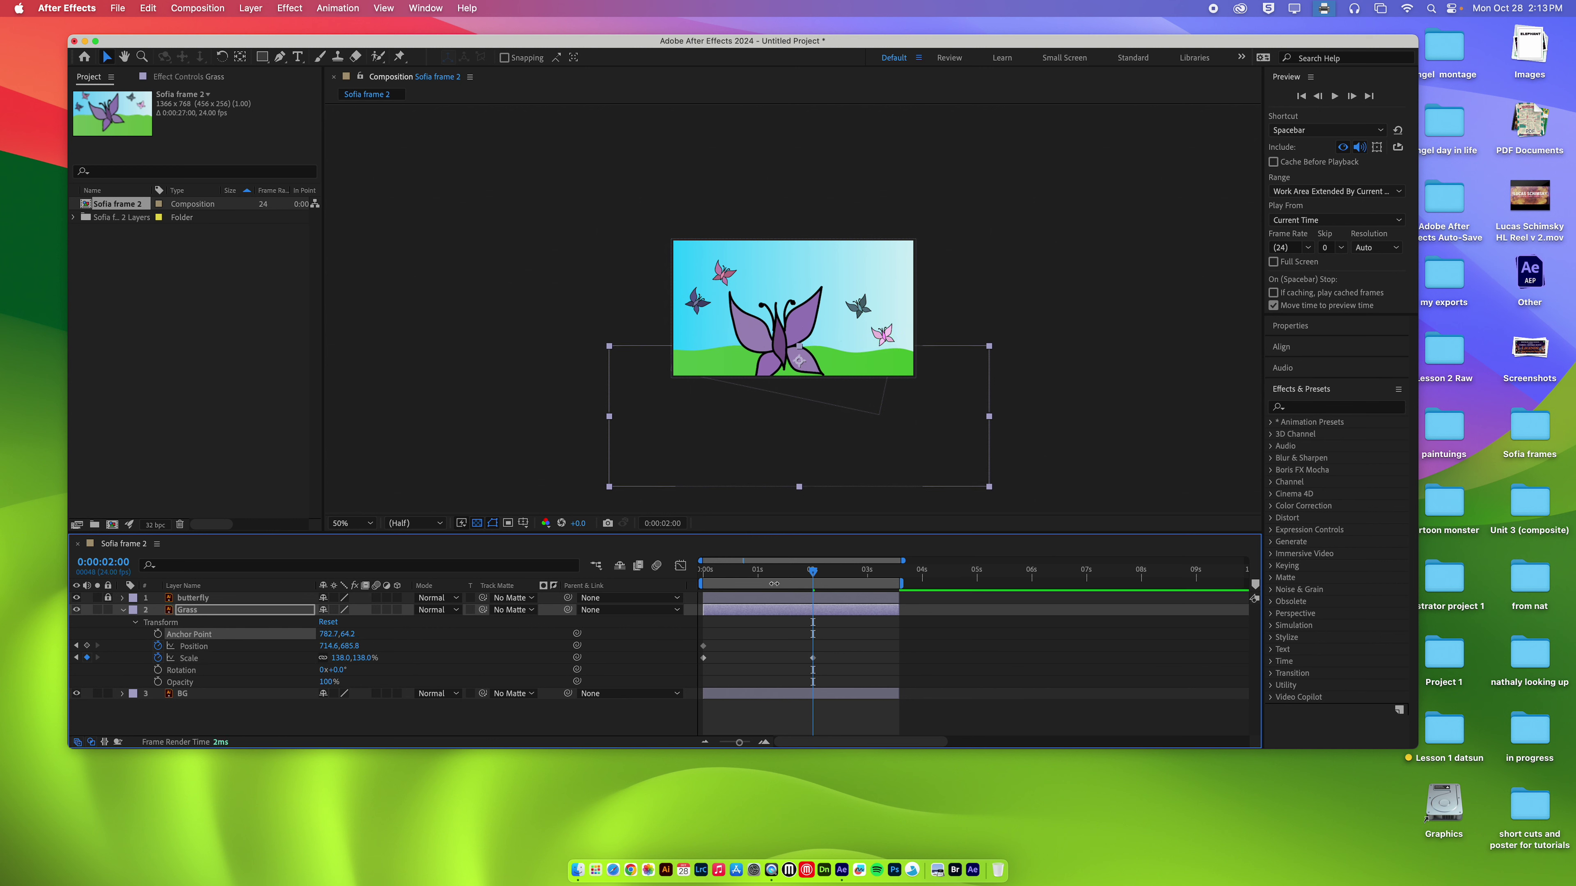
Step: Preview the grass scaling together with the butterfly's flight from the start and collapse the Grass layer's properties
key("space")
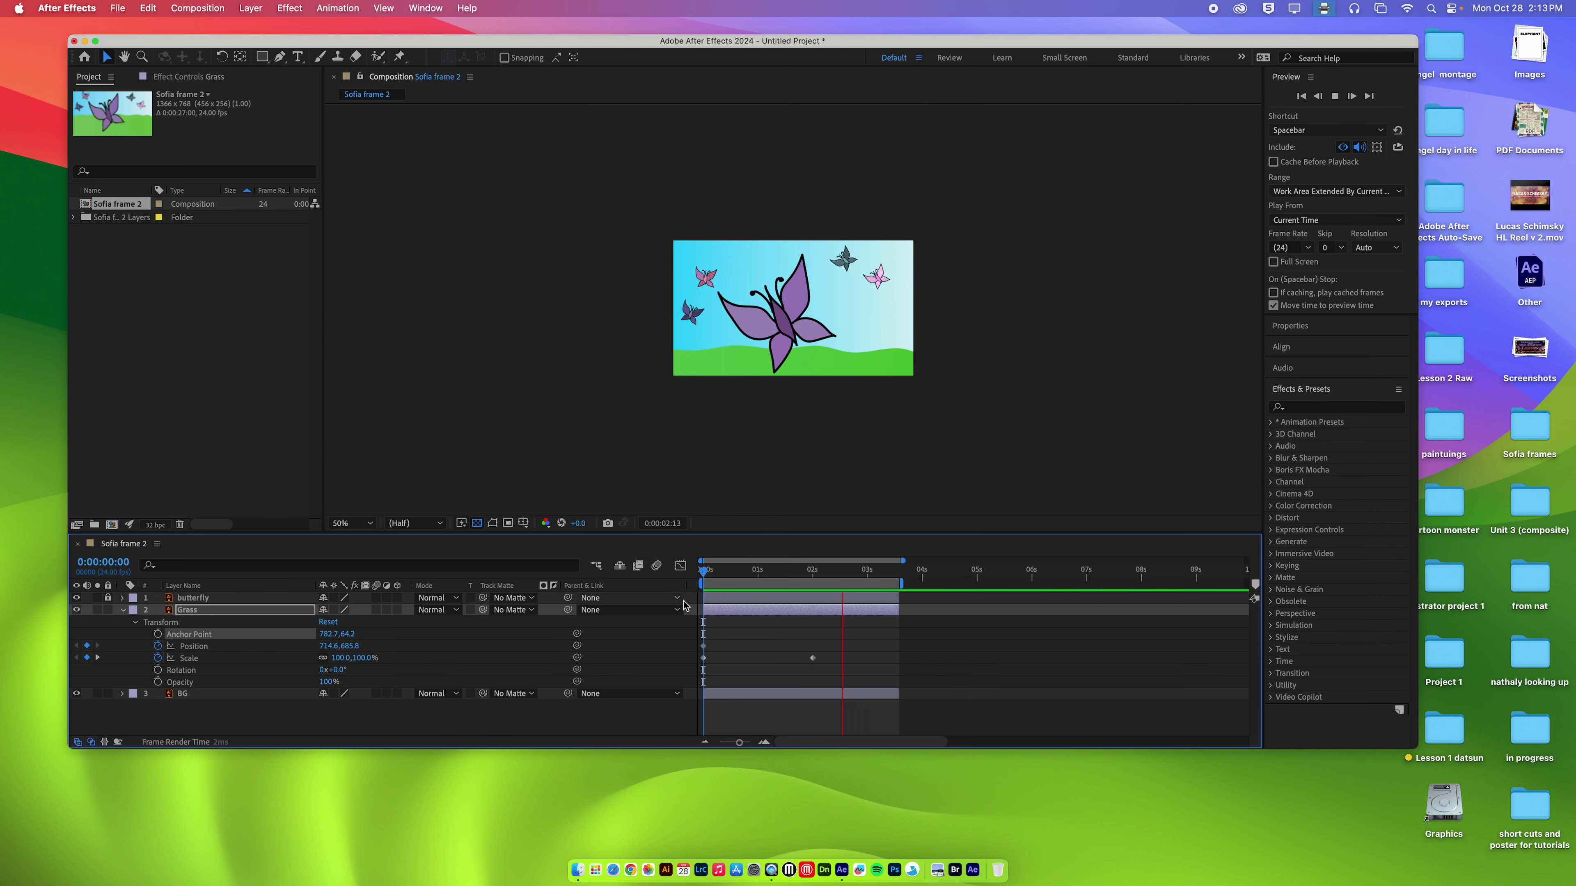
key("space")
key("space")
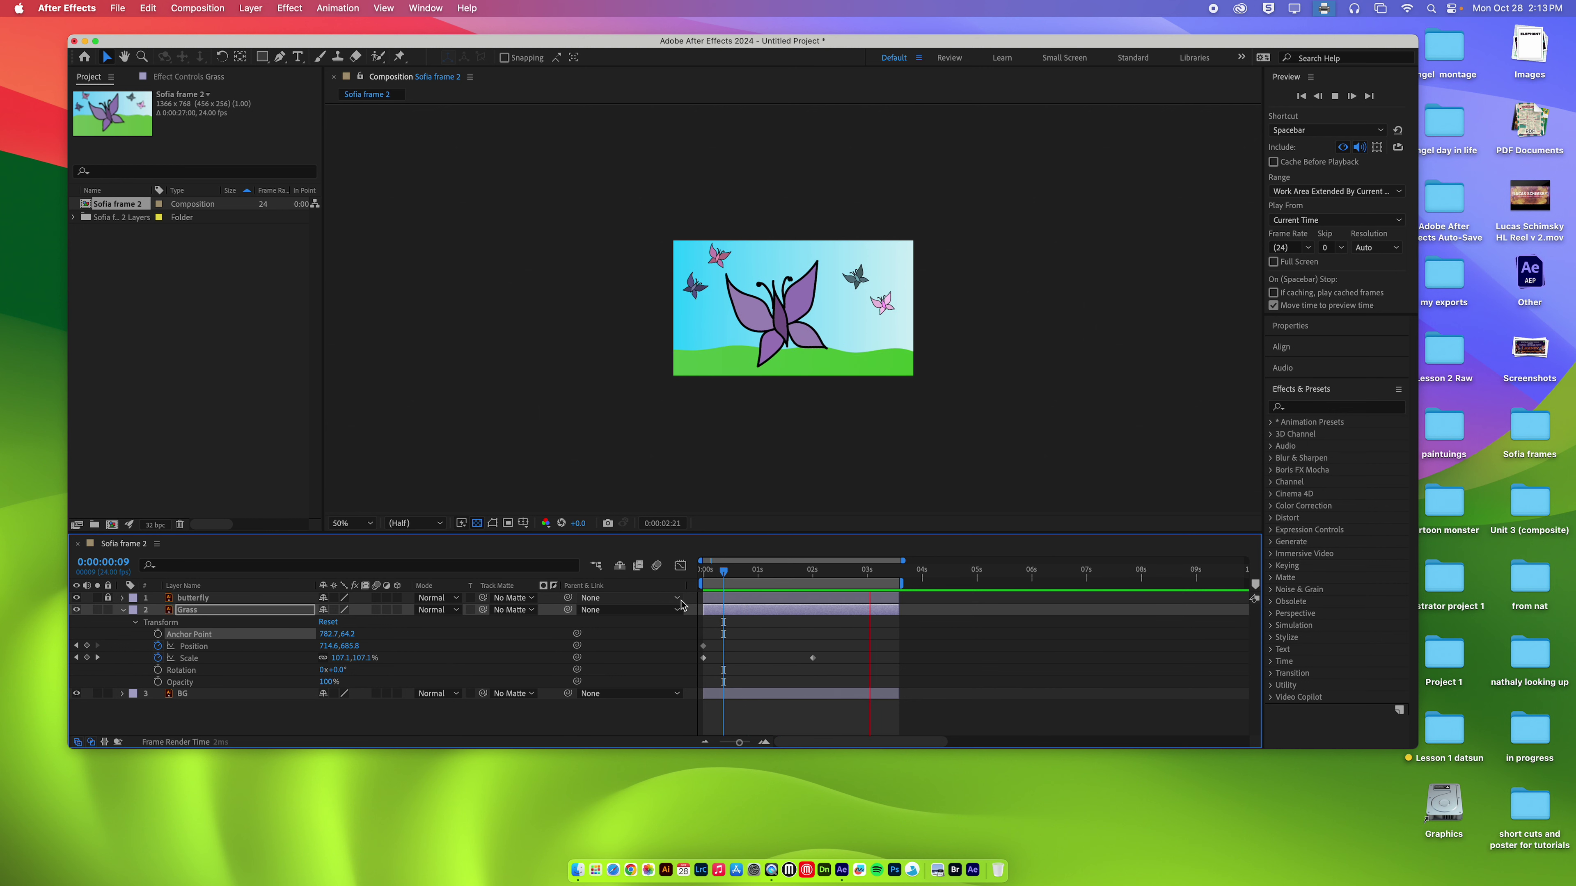
key("space")
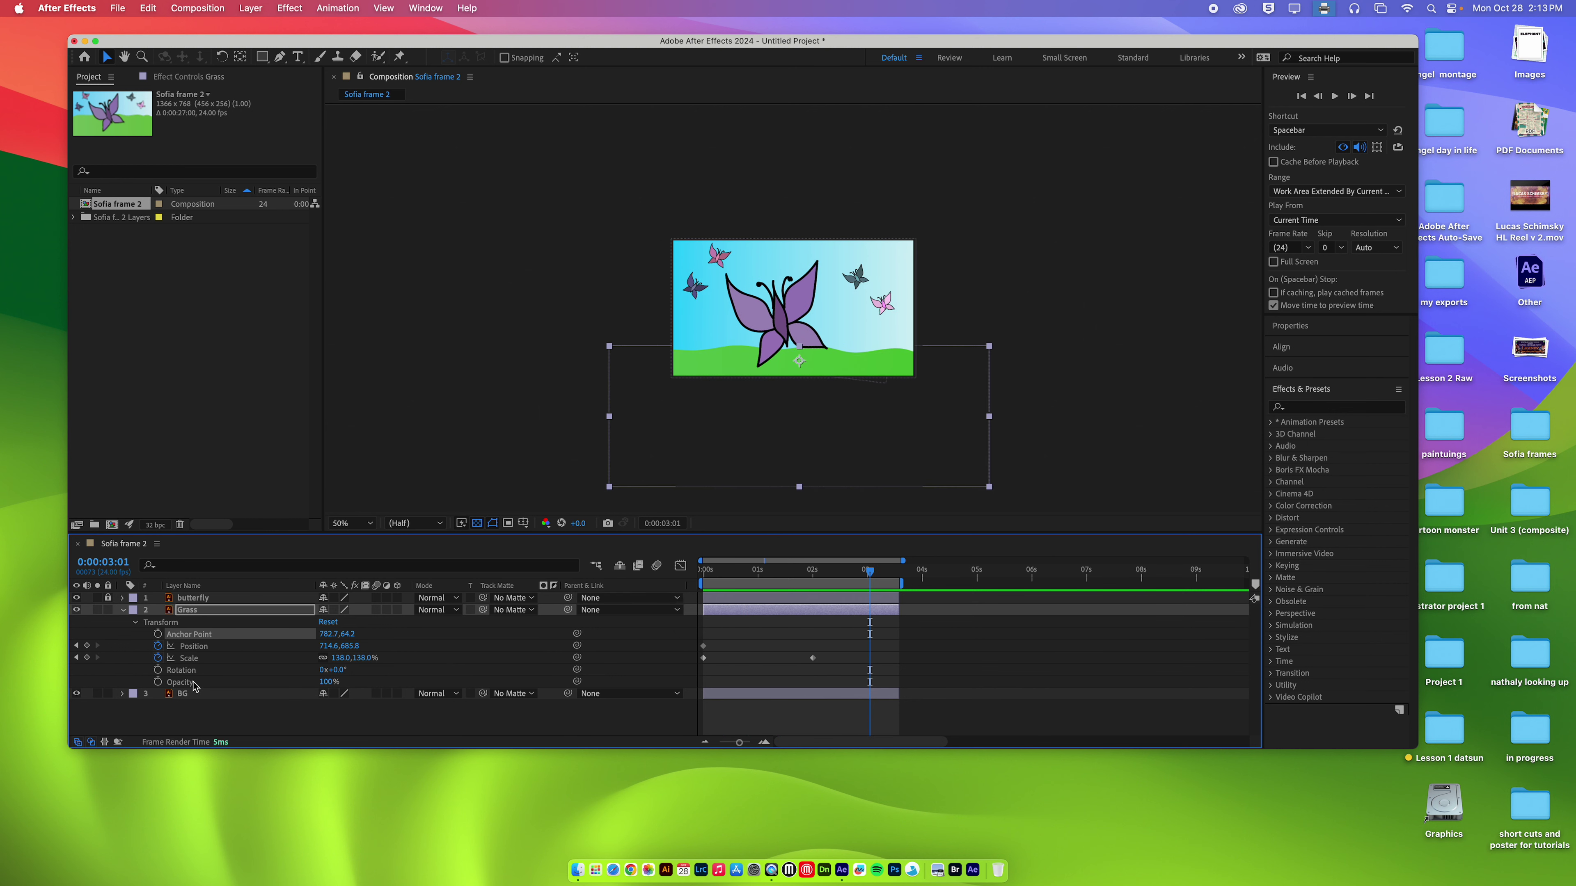
left_click(135, 622)
left_click(123, 610)
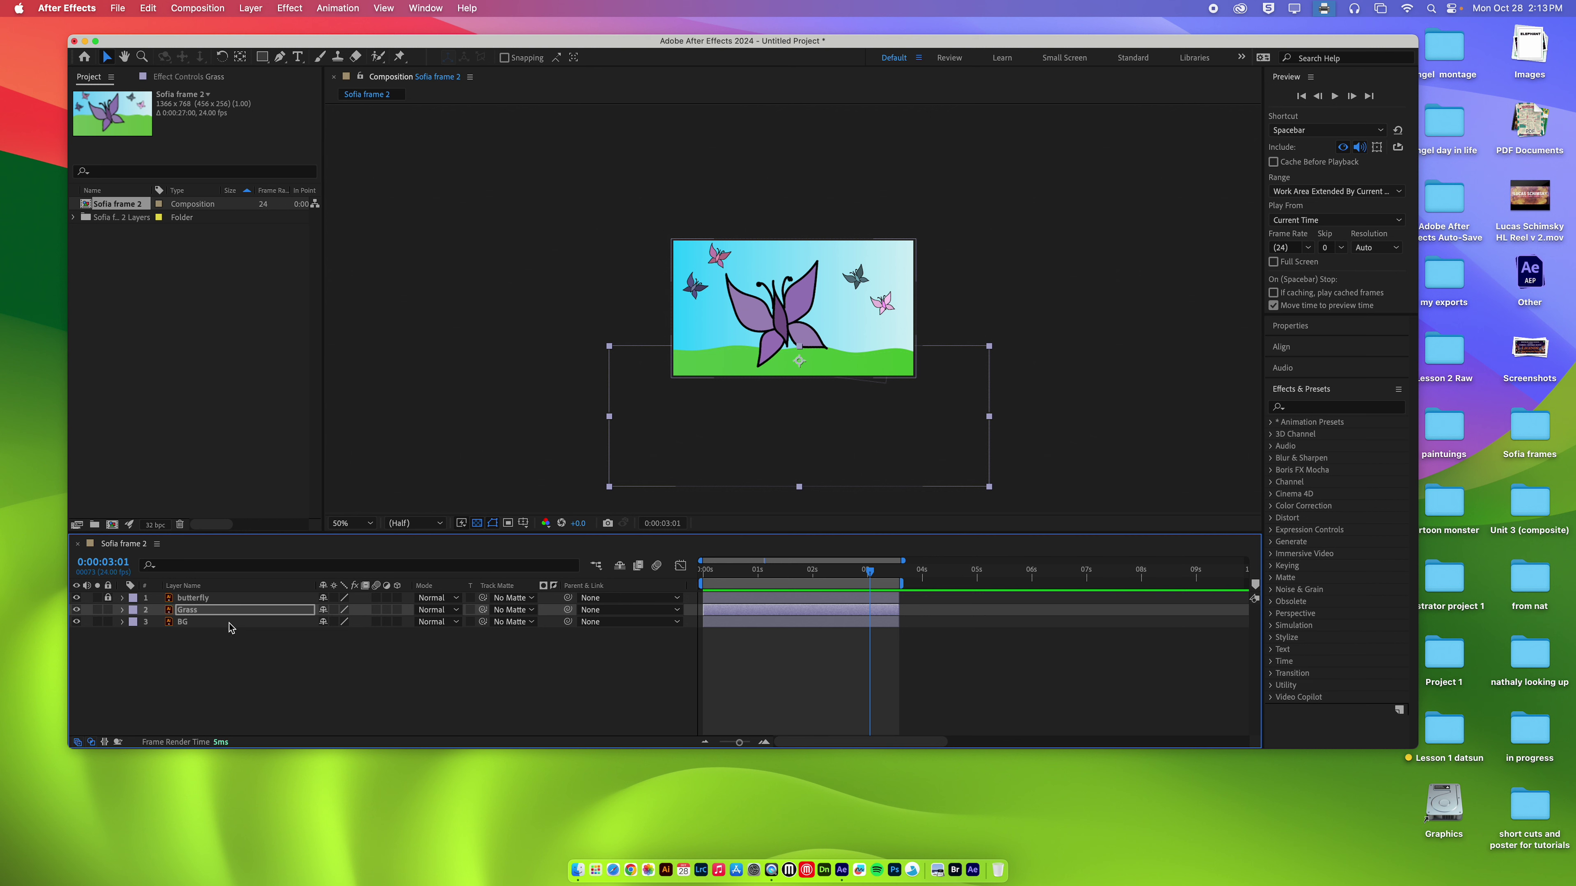
left_click(118, 8)
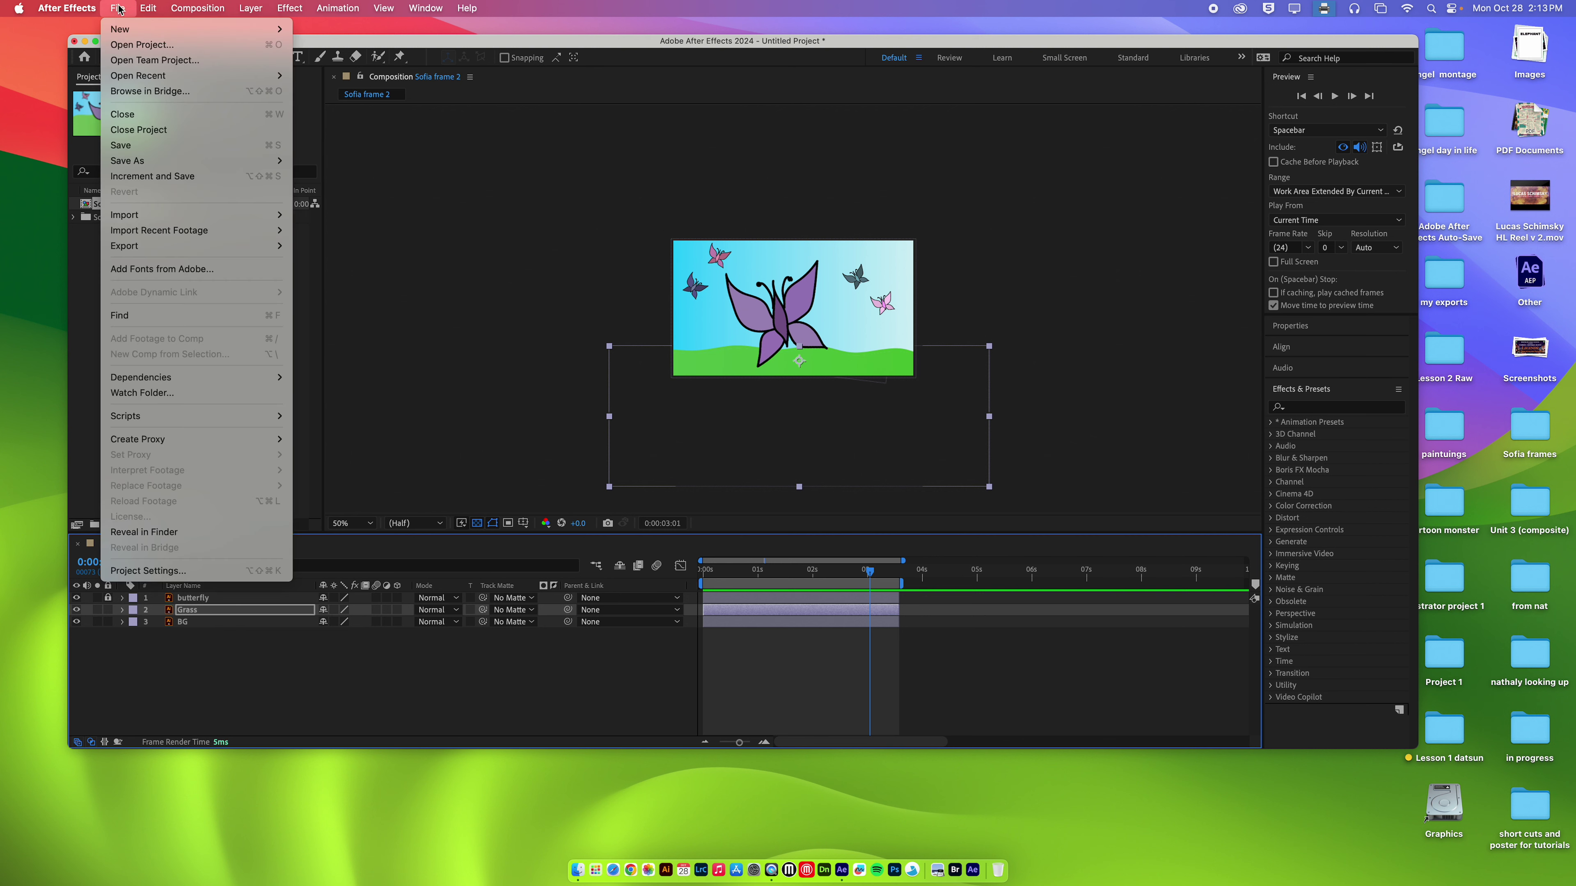
left_click(130, 146)
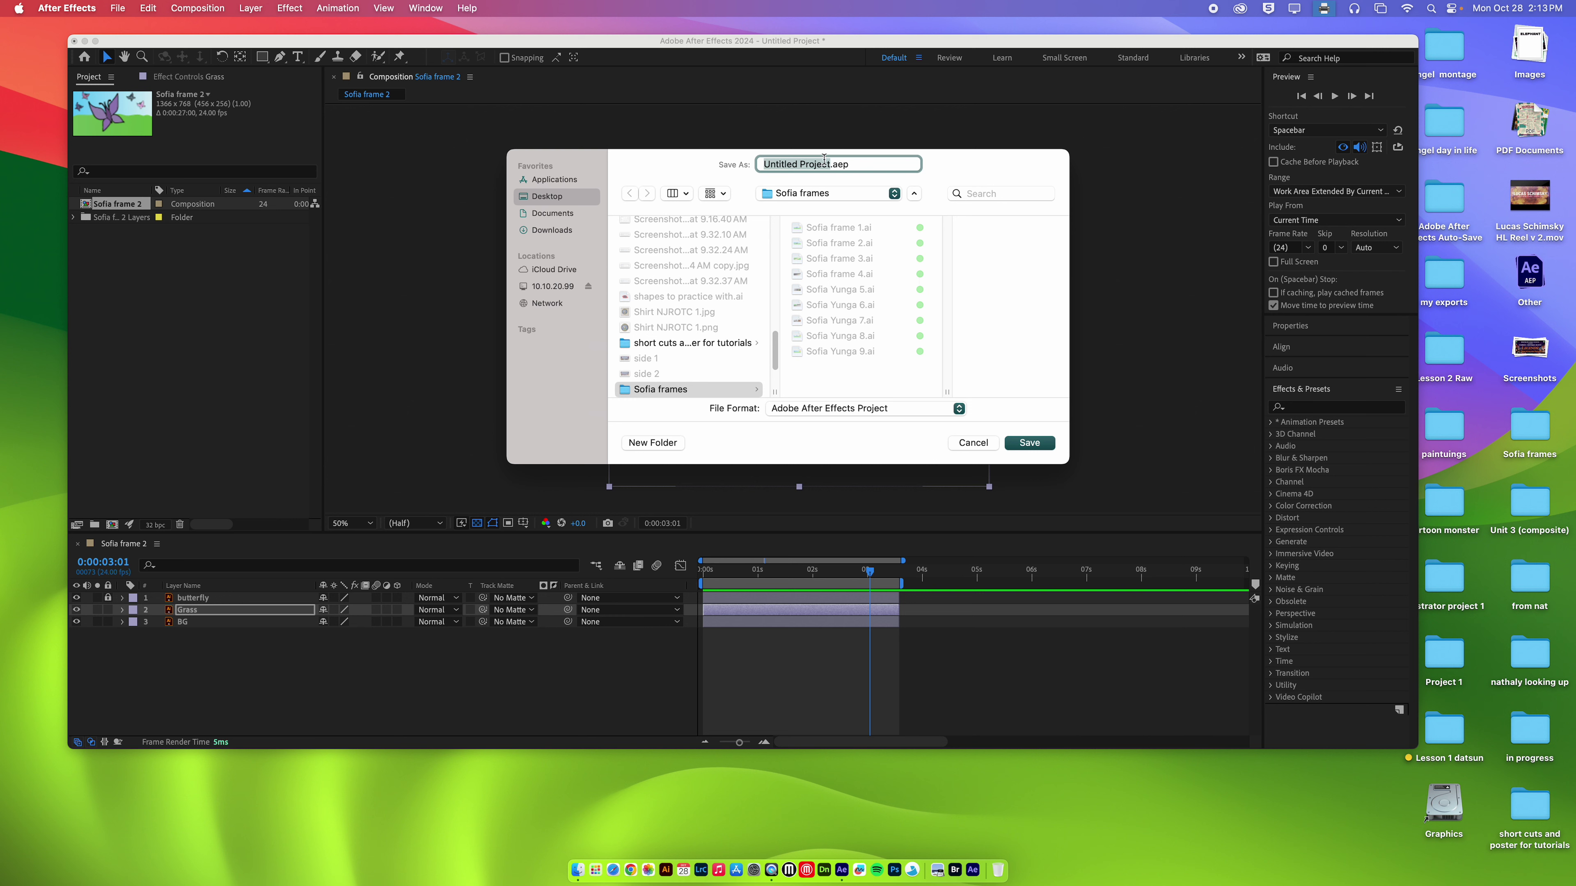
left_click(974, 443)
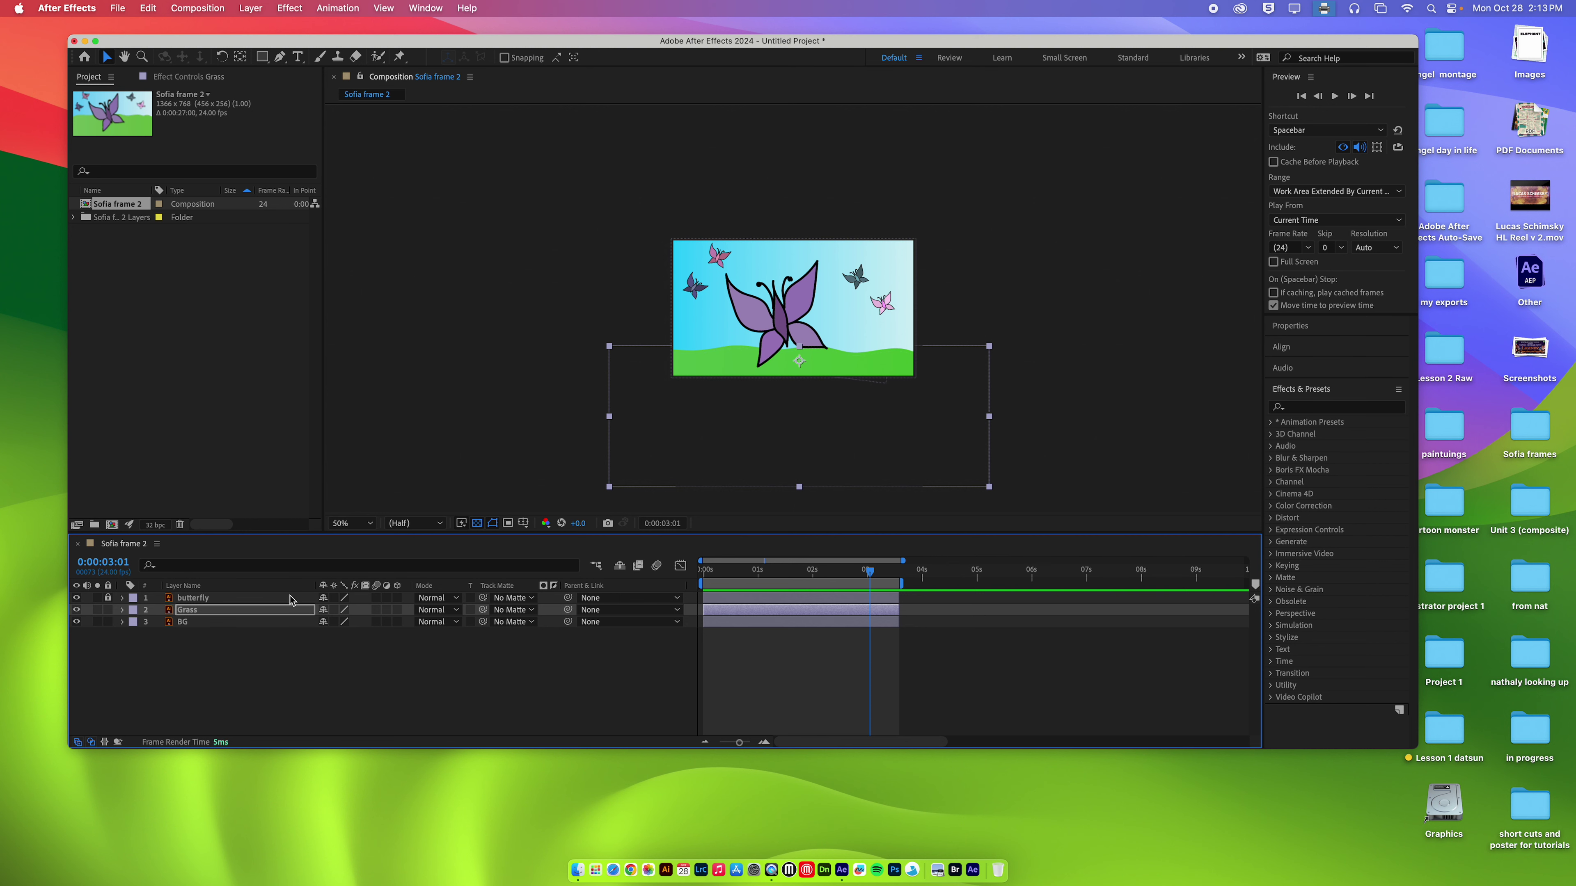
left_click(264, 601)
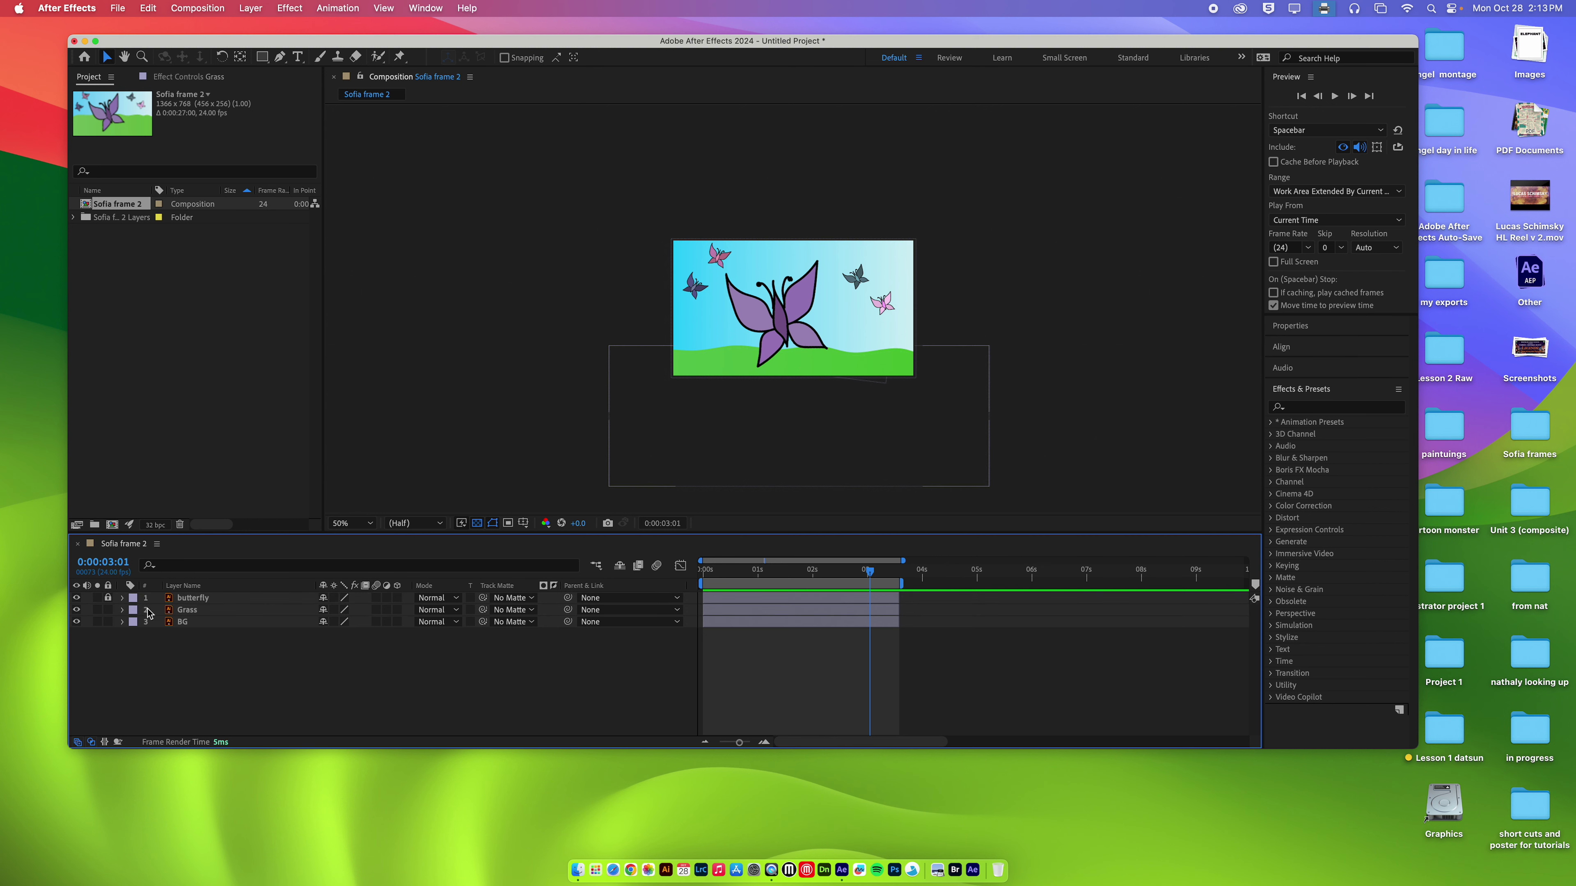
Step: Unlock the butterfly layer, then select the butterfly, Grass and BG layers in Sofia frame 2 and copy them
key("period")
key("period")
key("period")
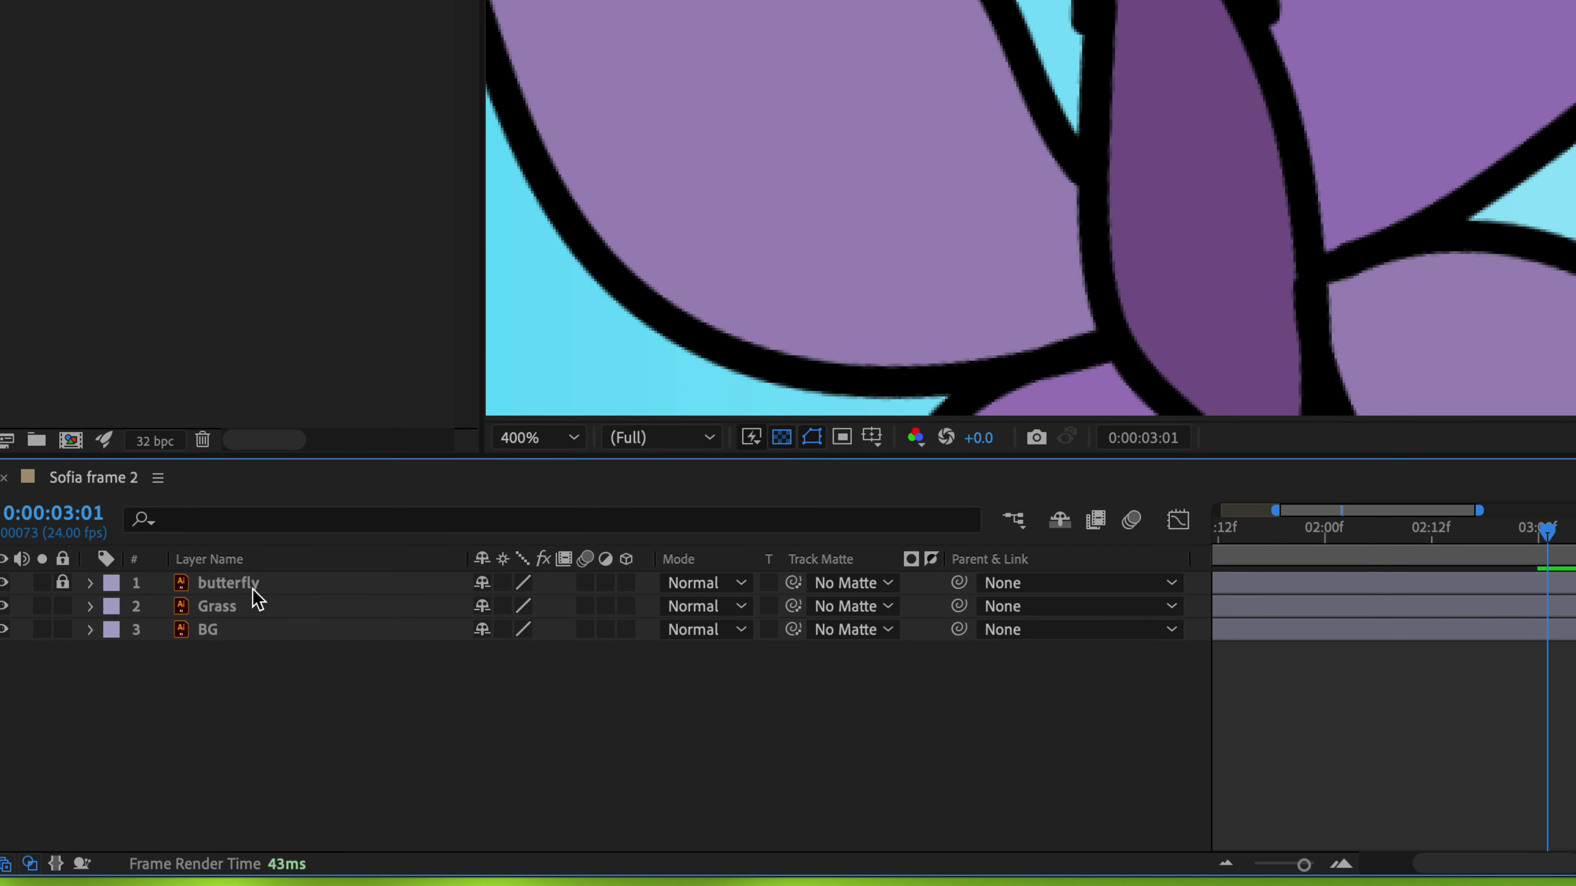
left_click(63, 582)
left_click(275, 589)
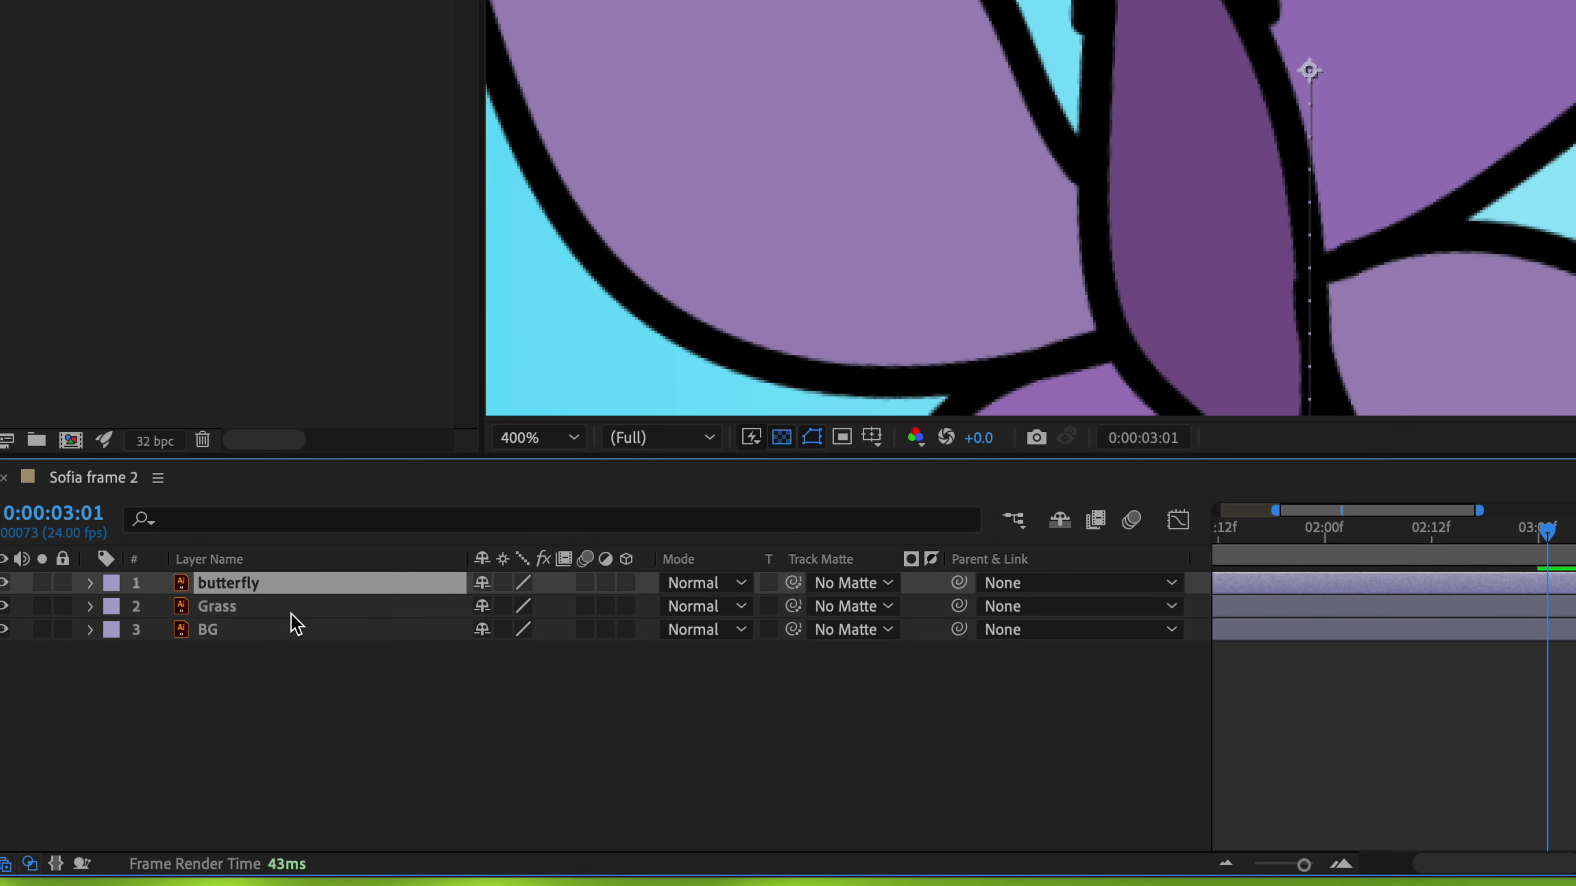
left_click(276, 630, "shift")
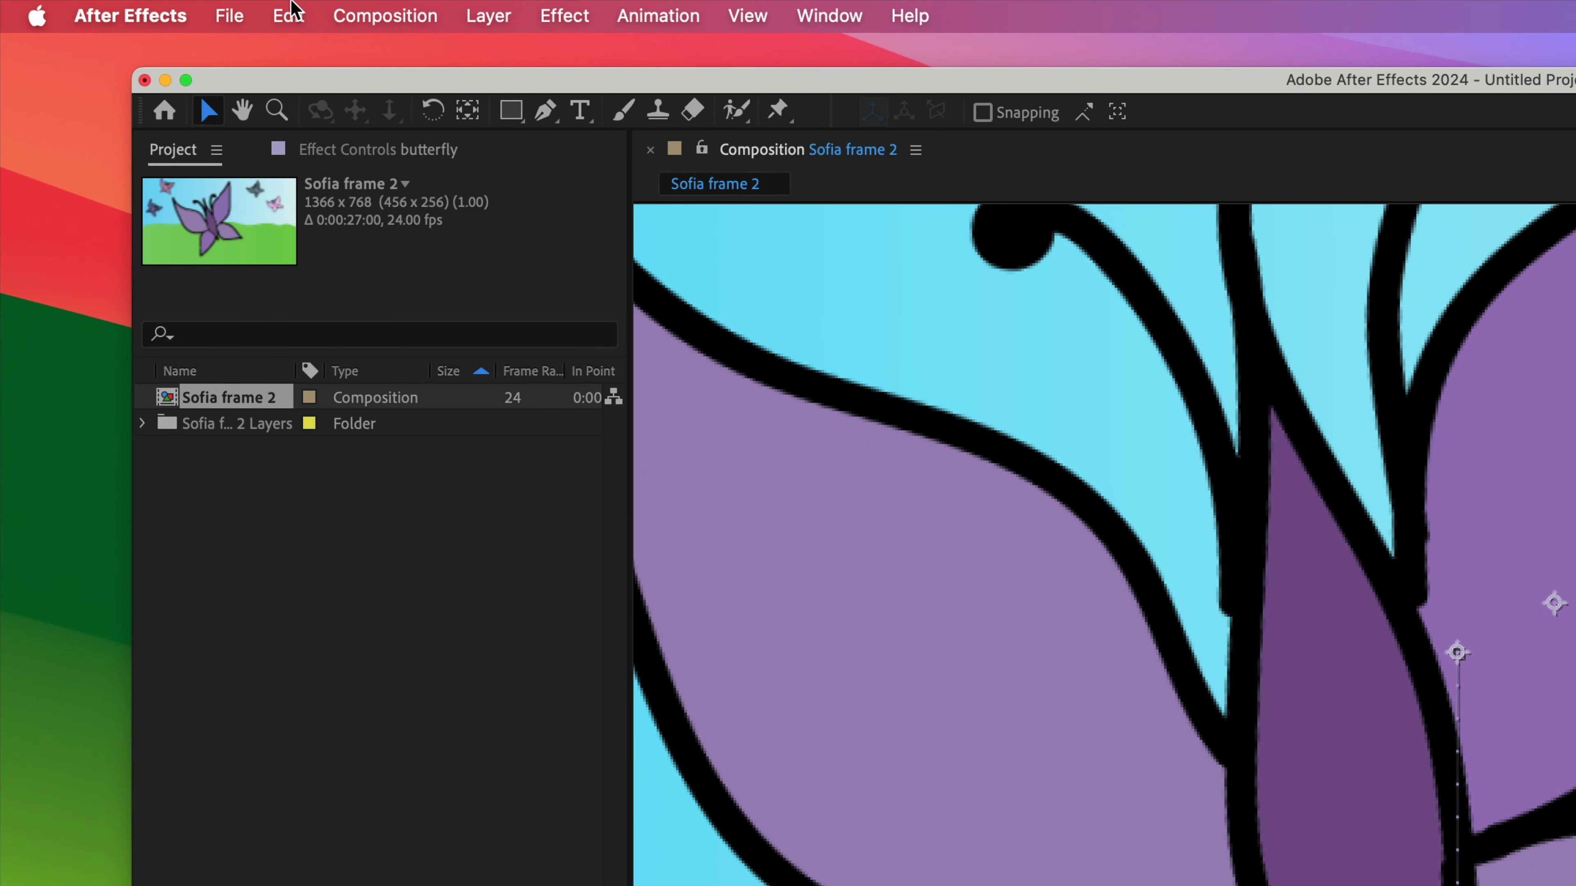
left_click(289, 16)
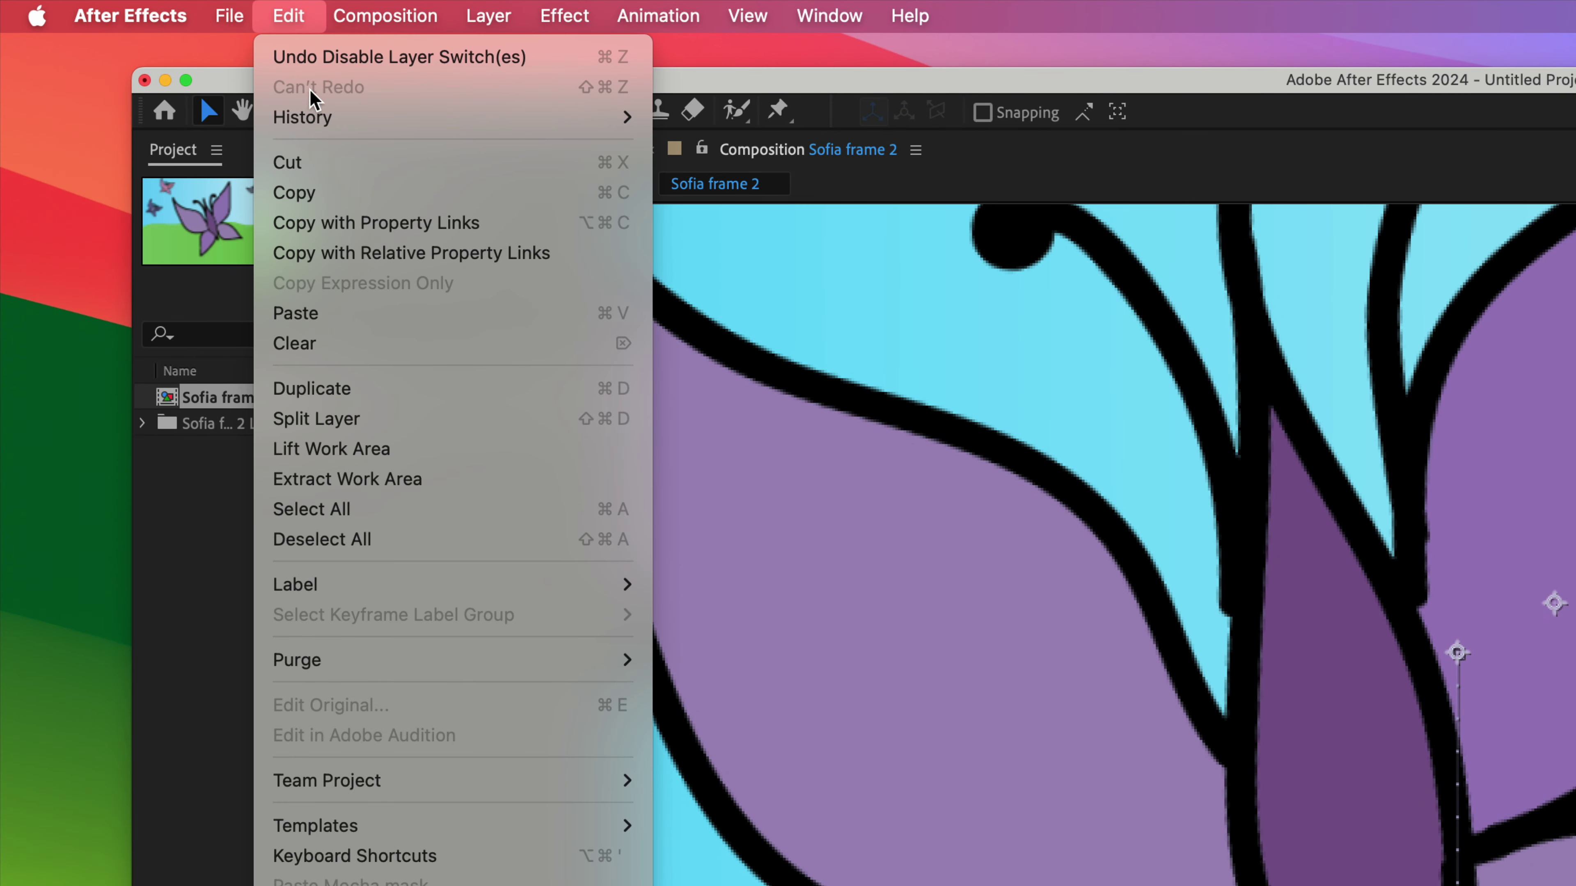
left_click(318, 195)
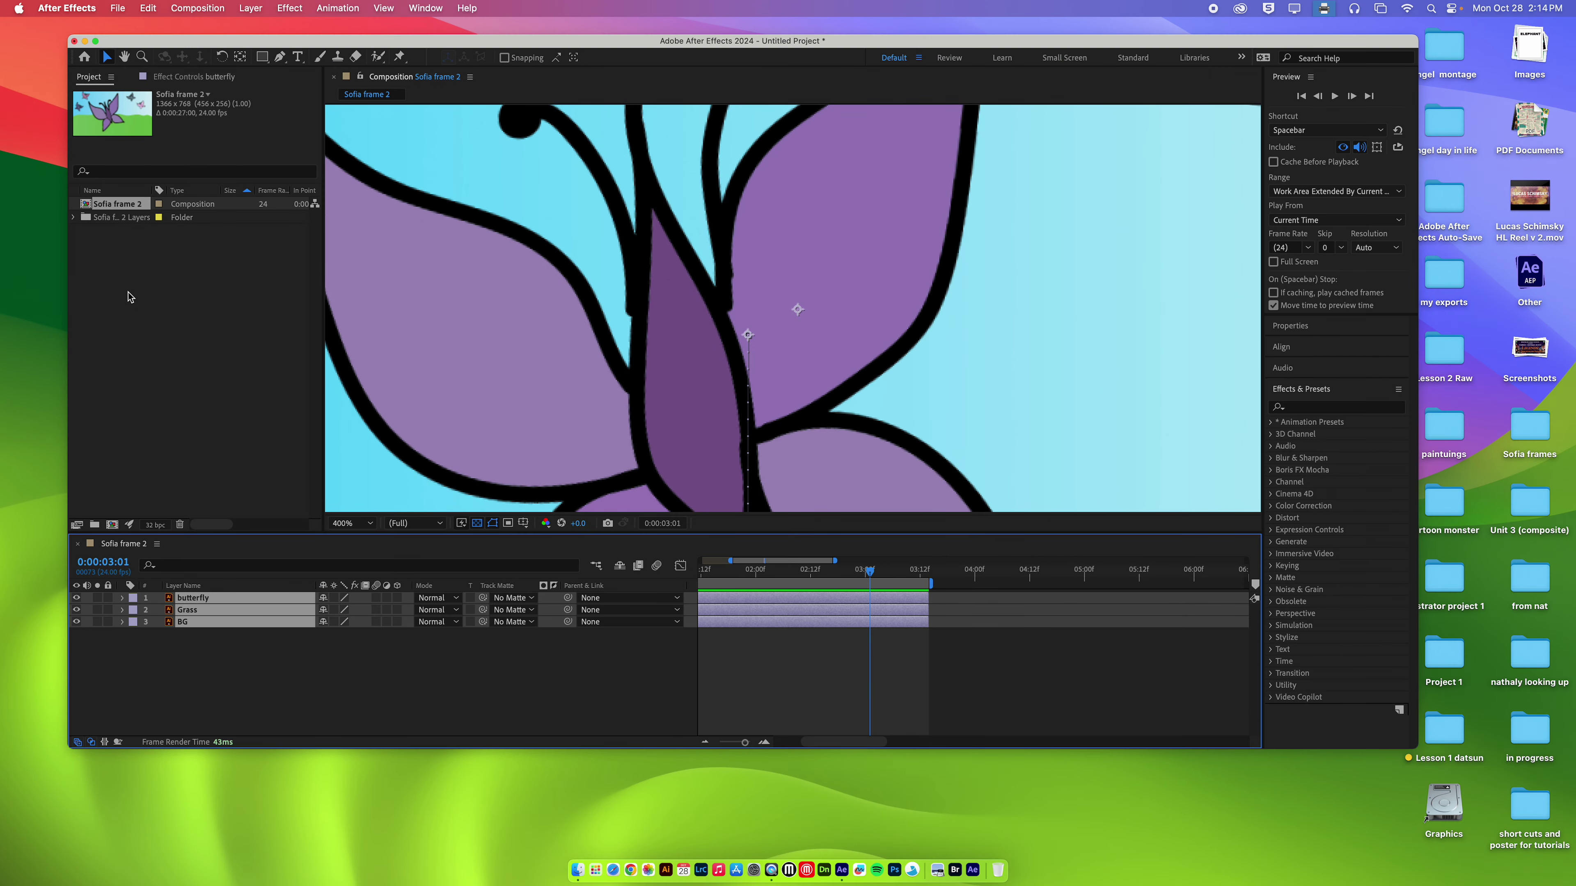
Step: Import Sofia frame 1.ai as Composition - Retain Layer Sizes and open the Sofia frame 1 composition
left_click(129, 297)
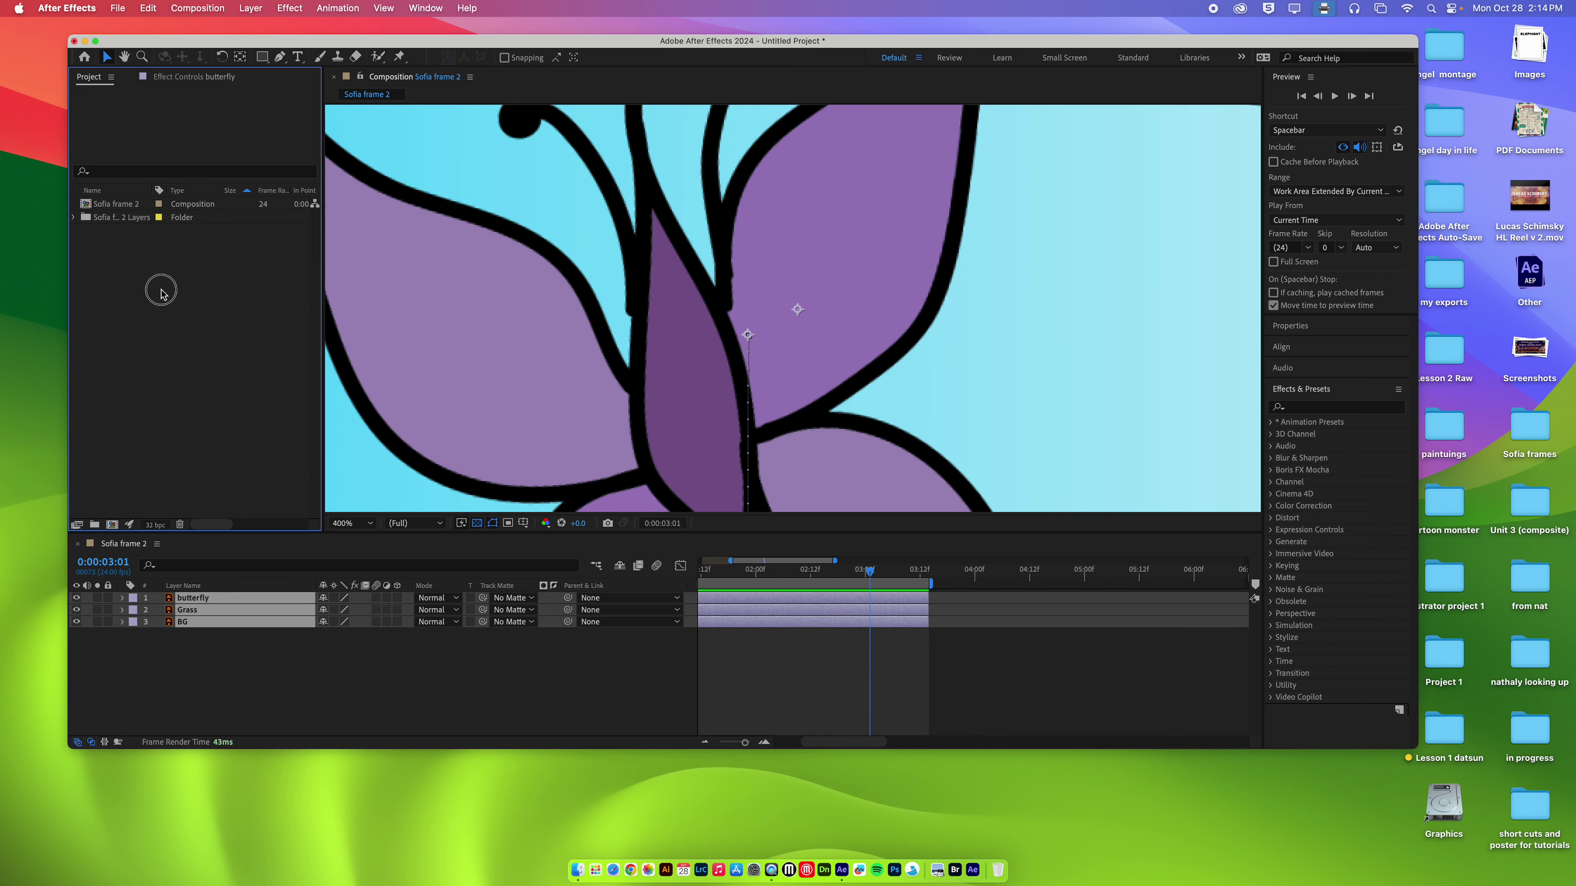
double_click(161, 293)
left_click(693, 154)
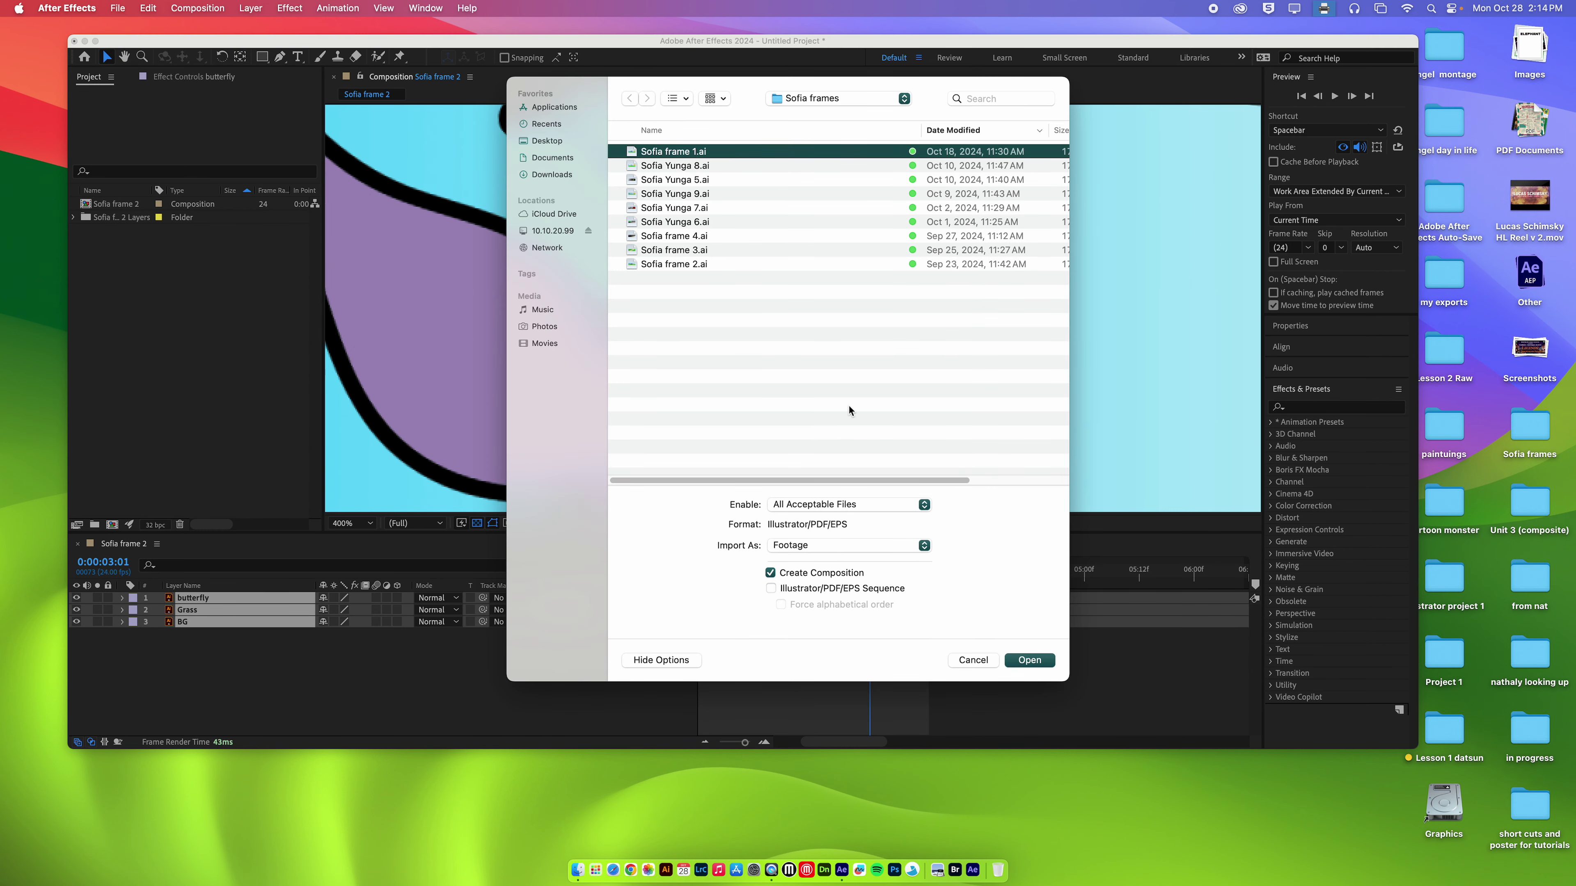
left_click(842, 551)
left_click(845, 561)
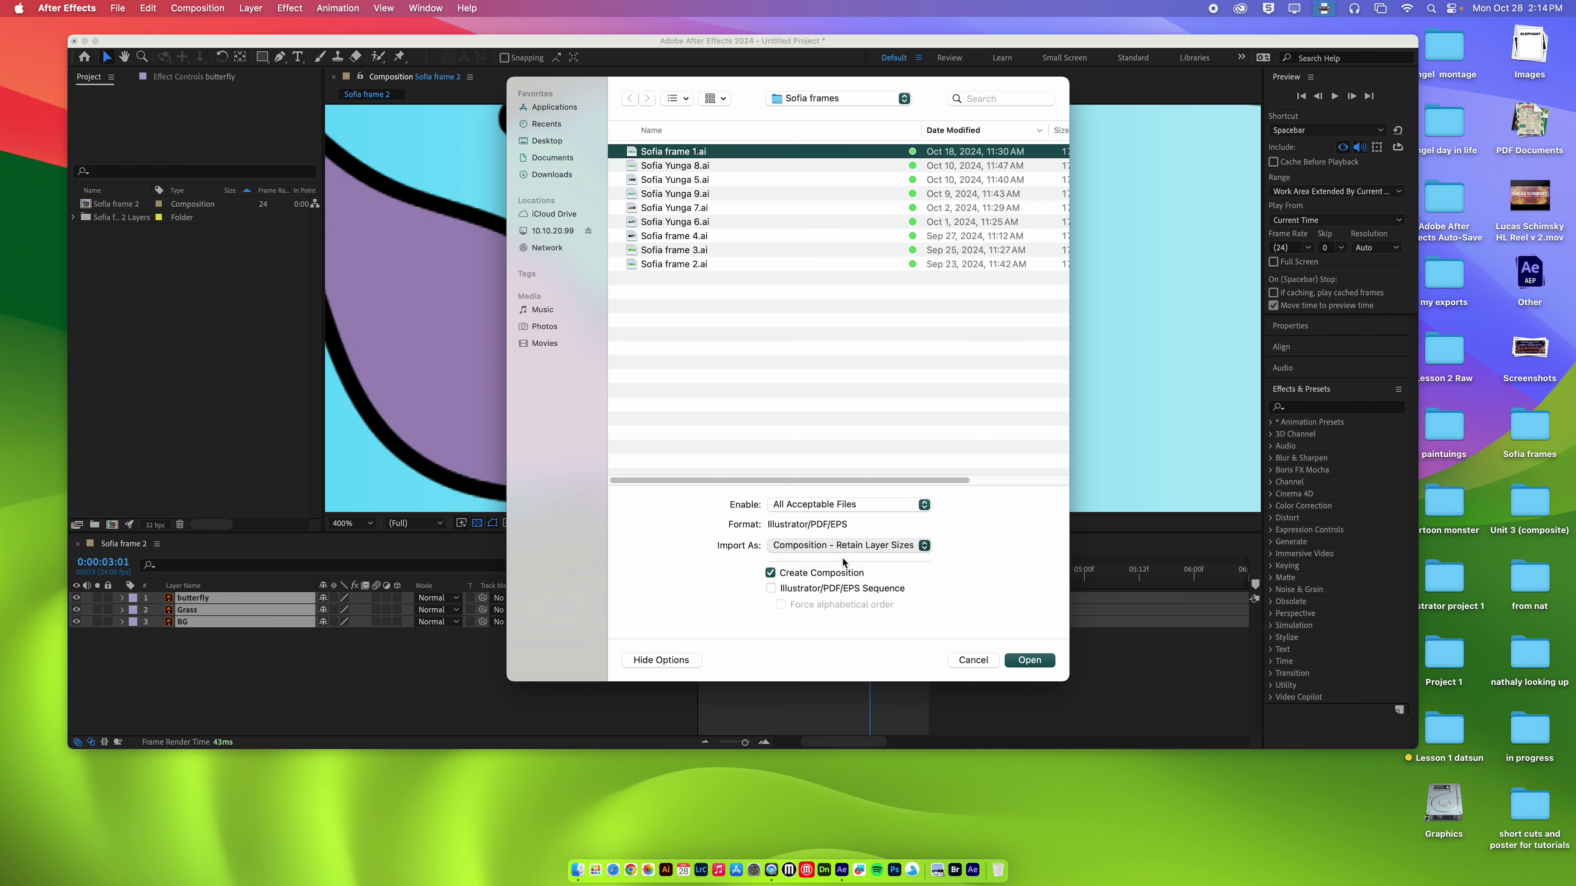
left_click(1027, 659)
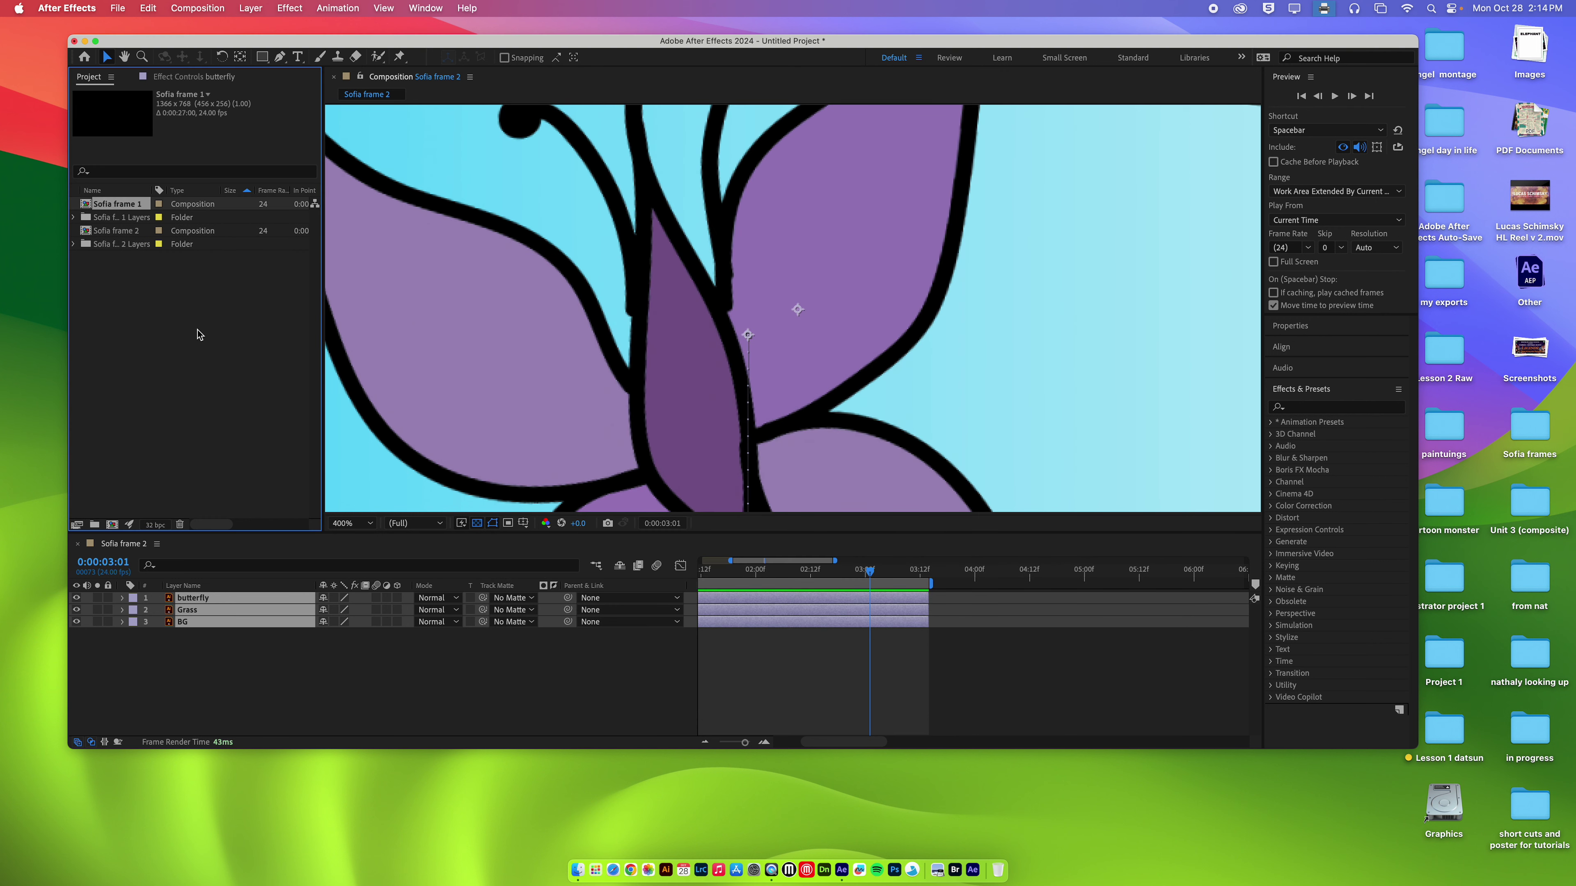
double_click(86, 207)
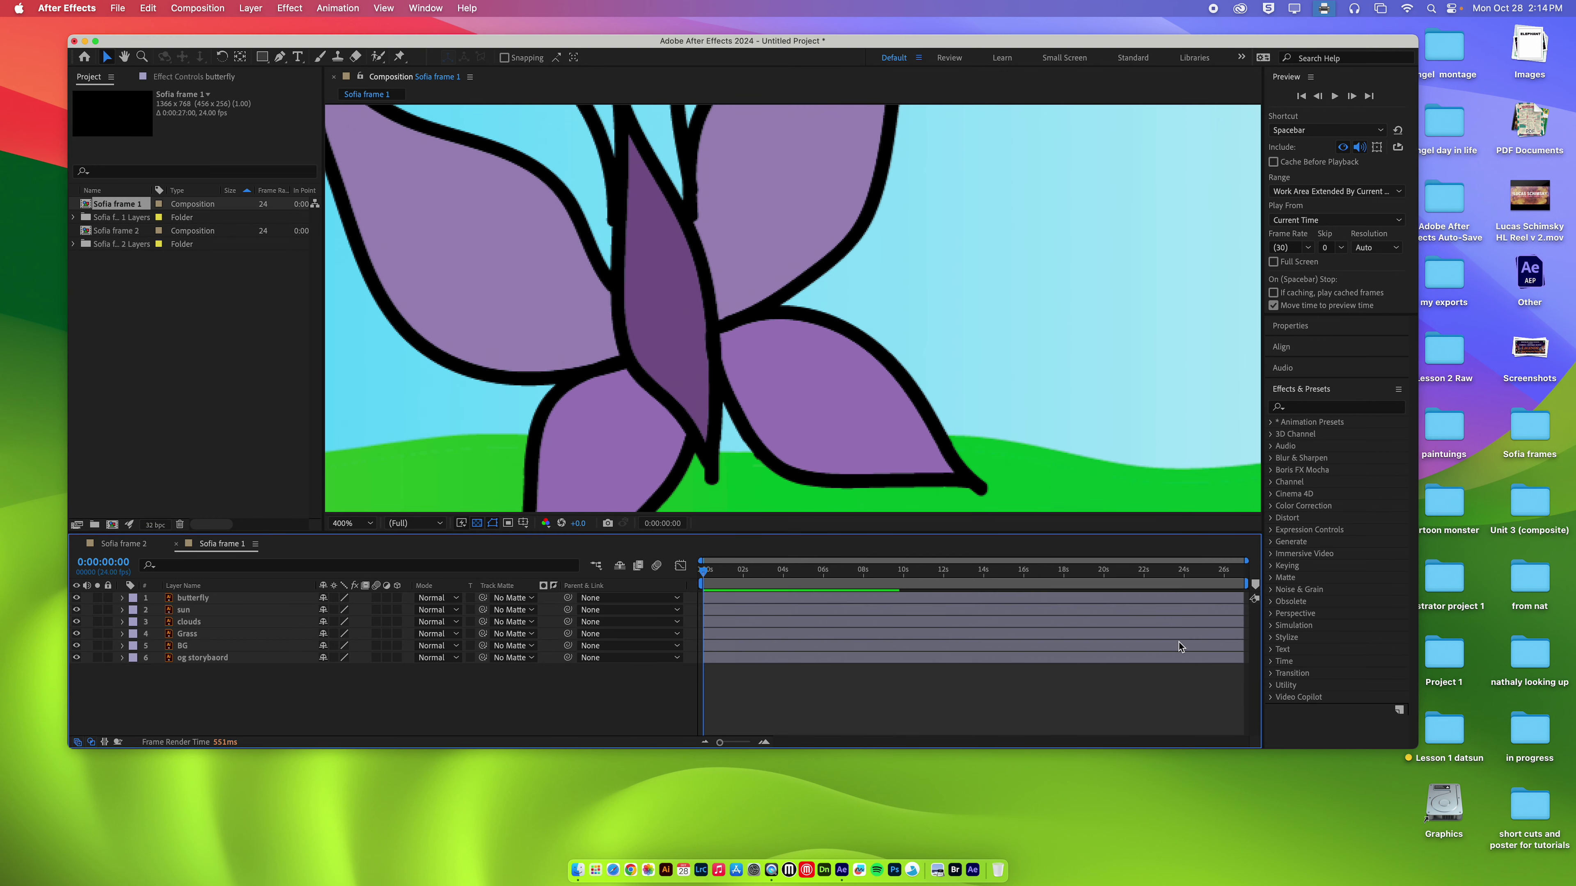
Step: Shorten the Sofia frame 1 work area to end at about 0:00:03:18 and enlarge the timeline around it
left_click(816, 575)
left_click_drag(817, 576, 780, 572)
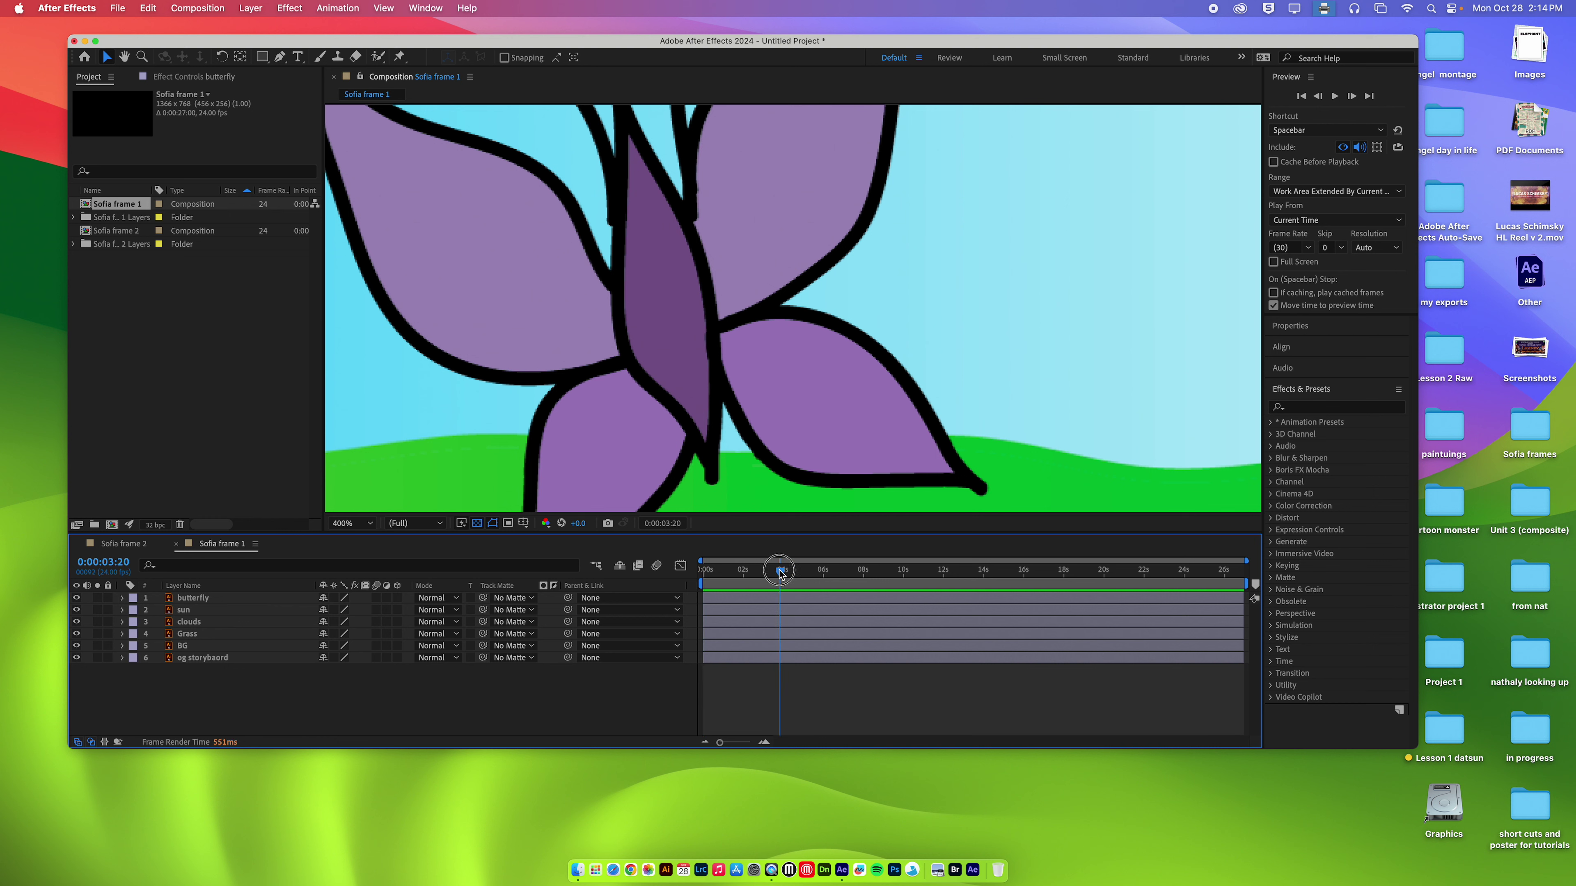
left_click_drag(1246, 583, 785, 587)
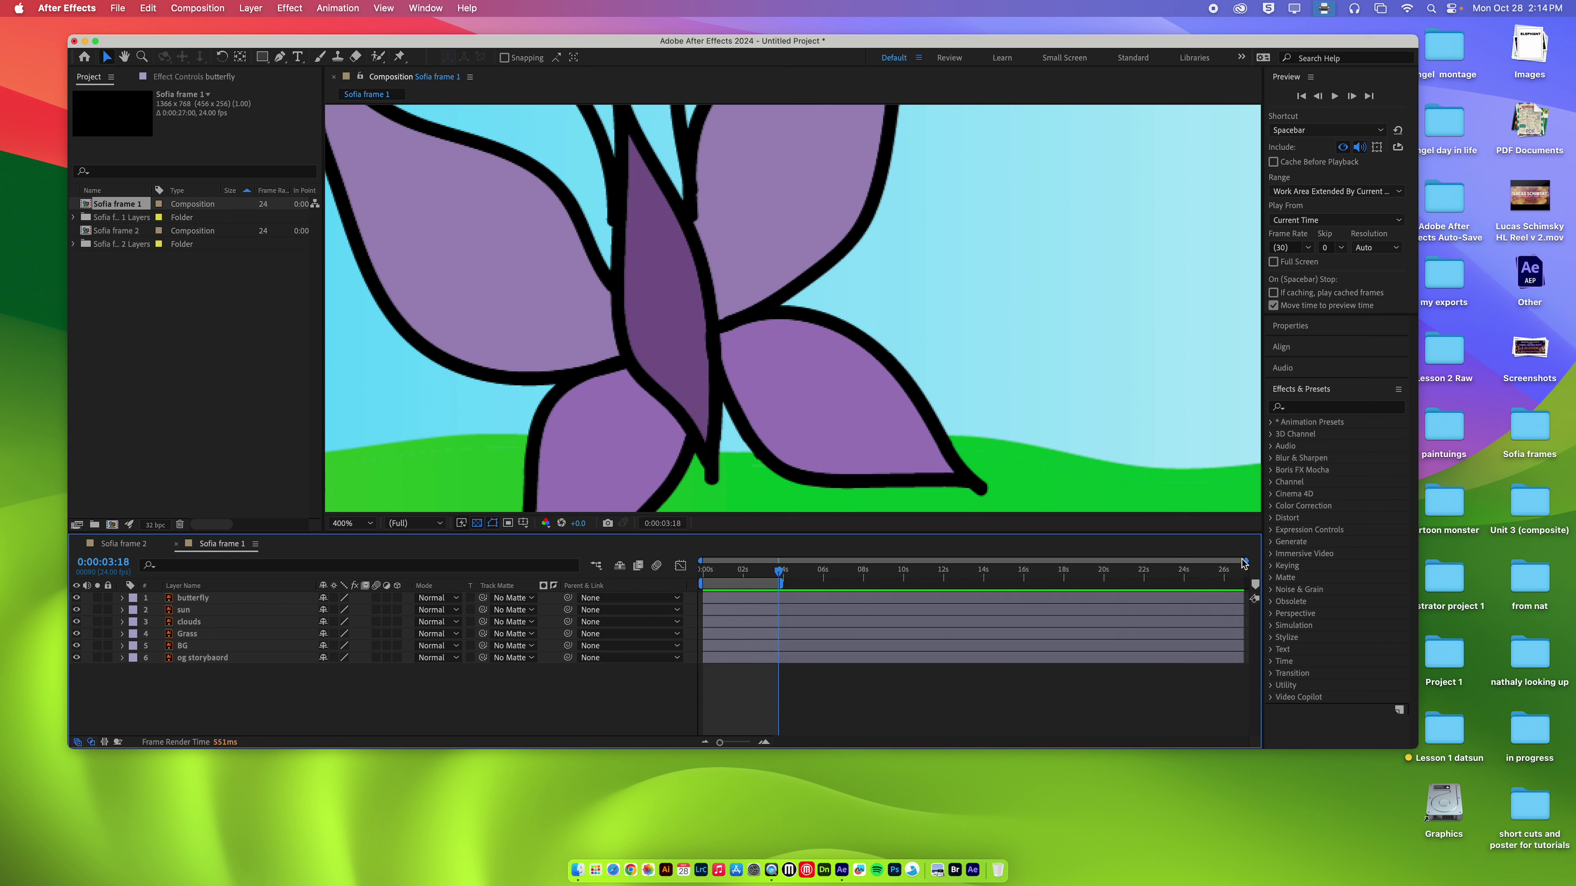
left_click_drag(1245, 560, 907, 555)
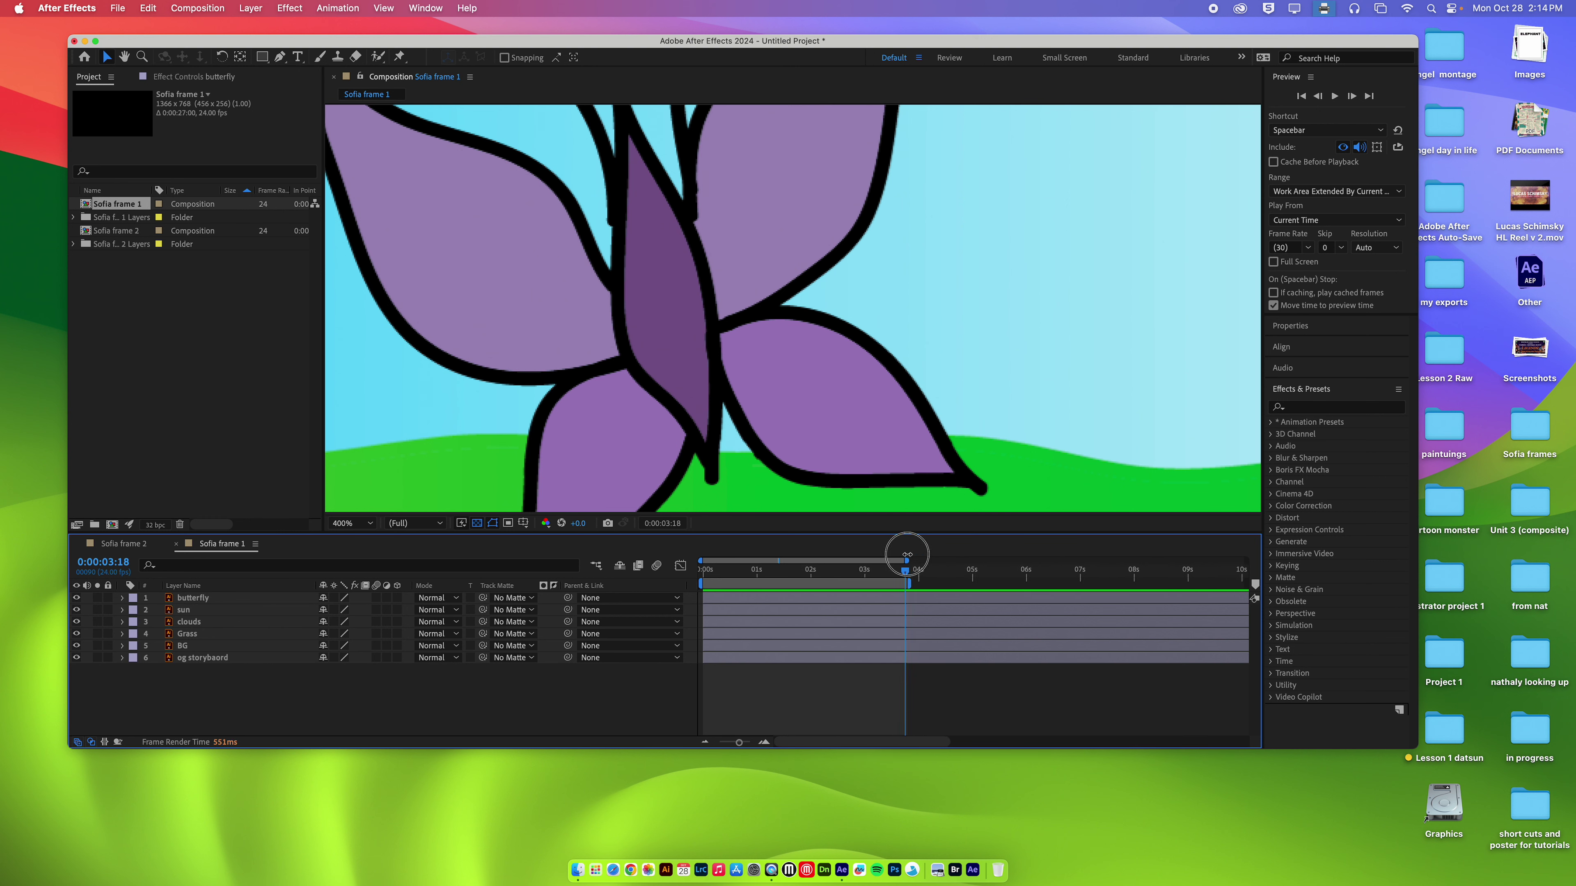
Step: Split all six layers at 0:00:03:18, delete the portions after the split and return to 0:00:00:00
left_click(919, 599)
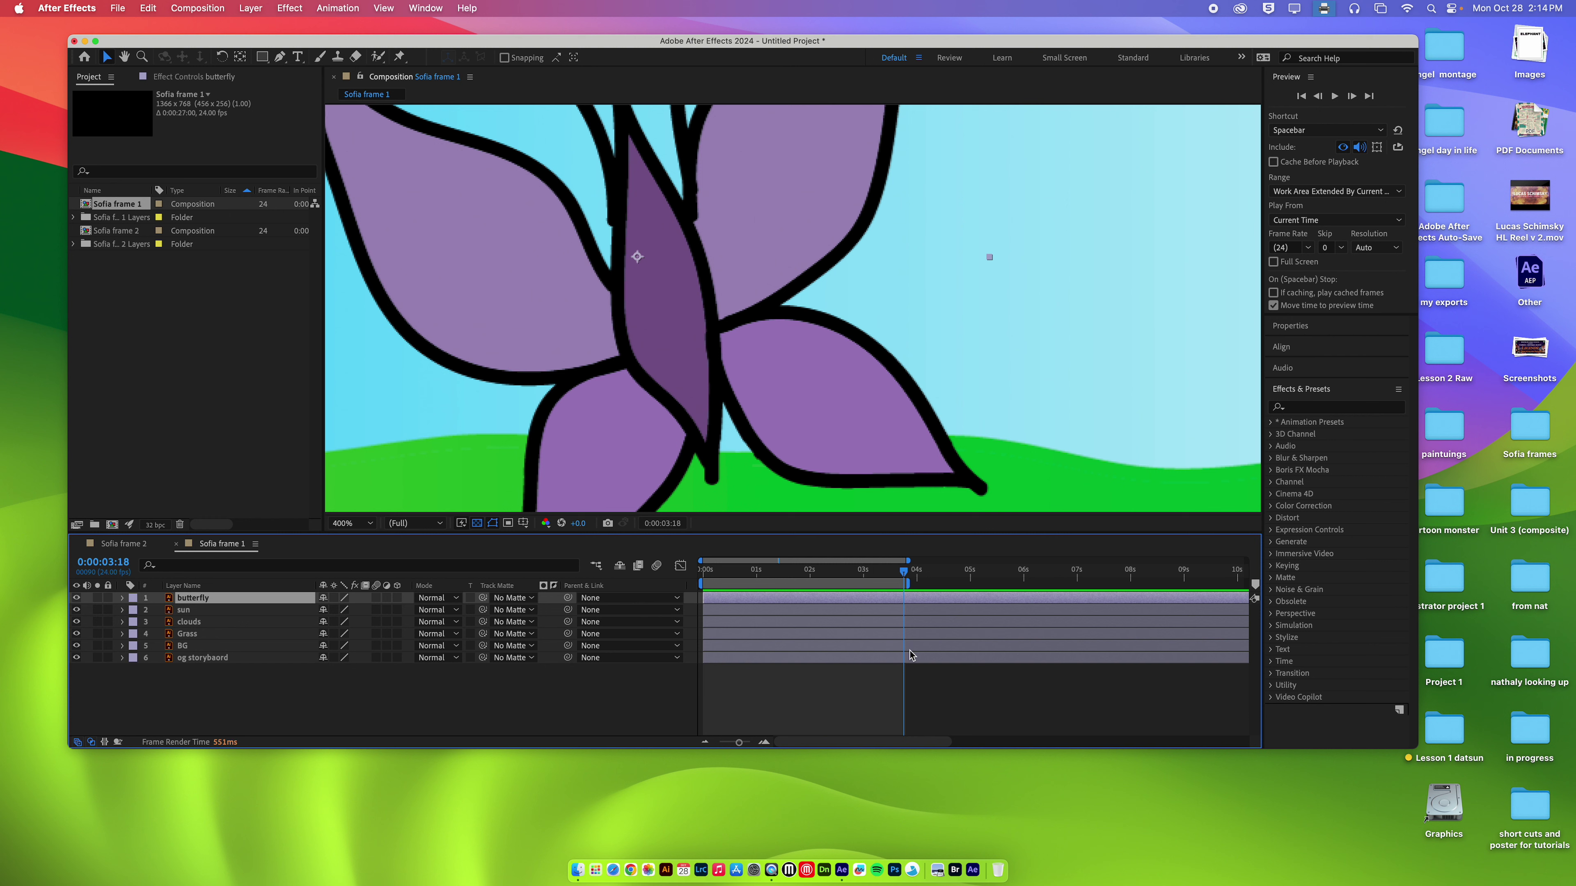
left_click(920, 660, "shift")
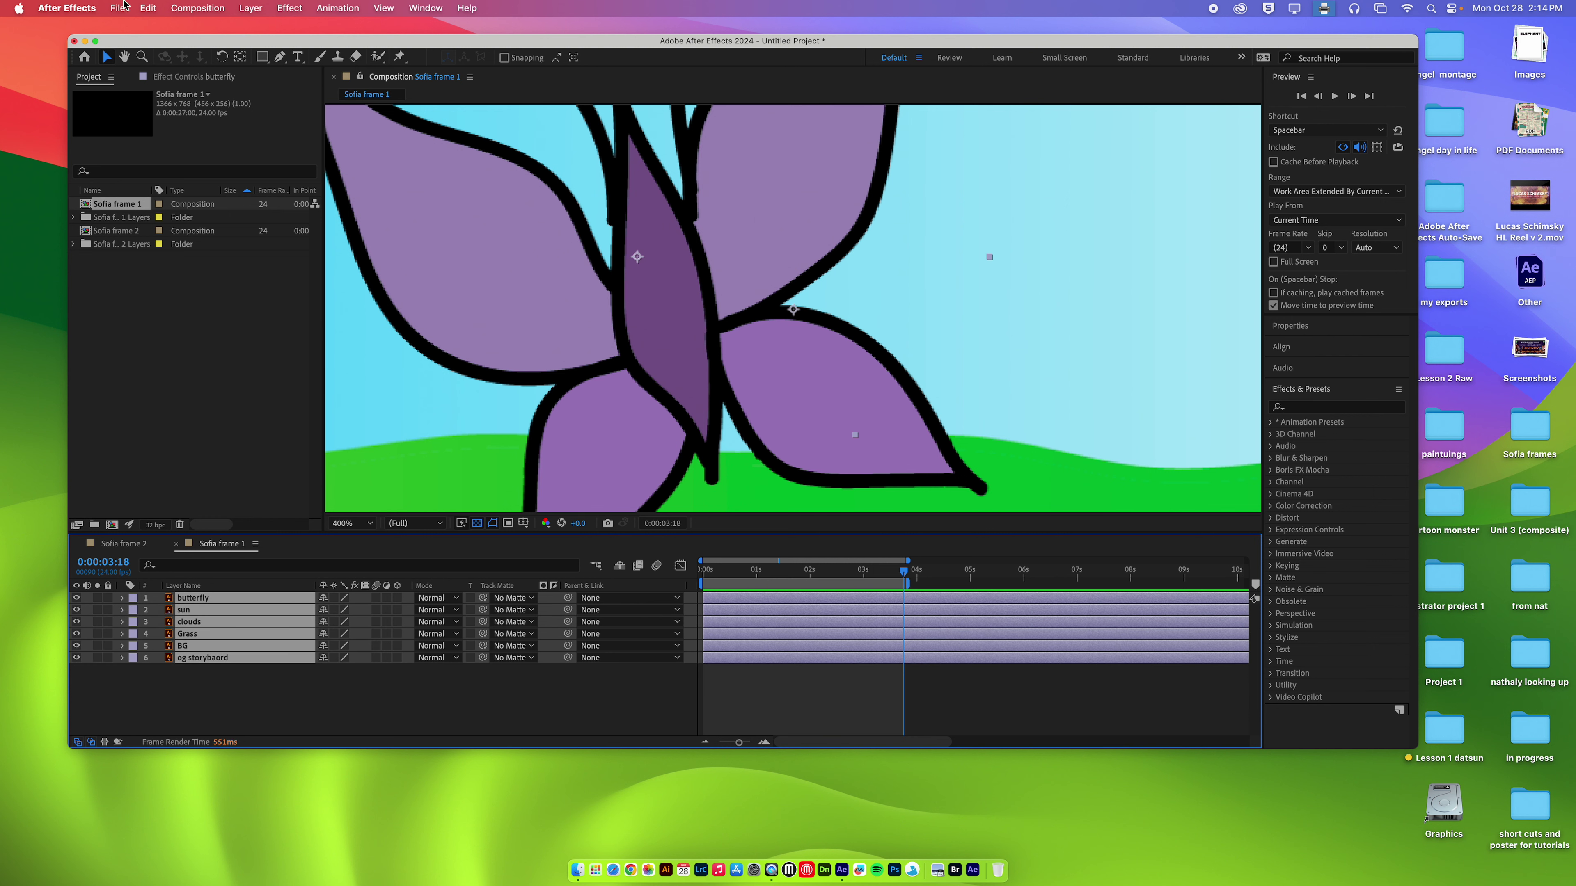
left_click(148, 8)
left_click(198, 214)
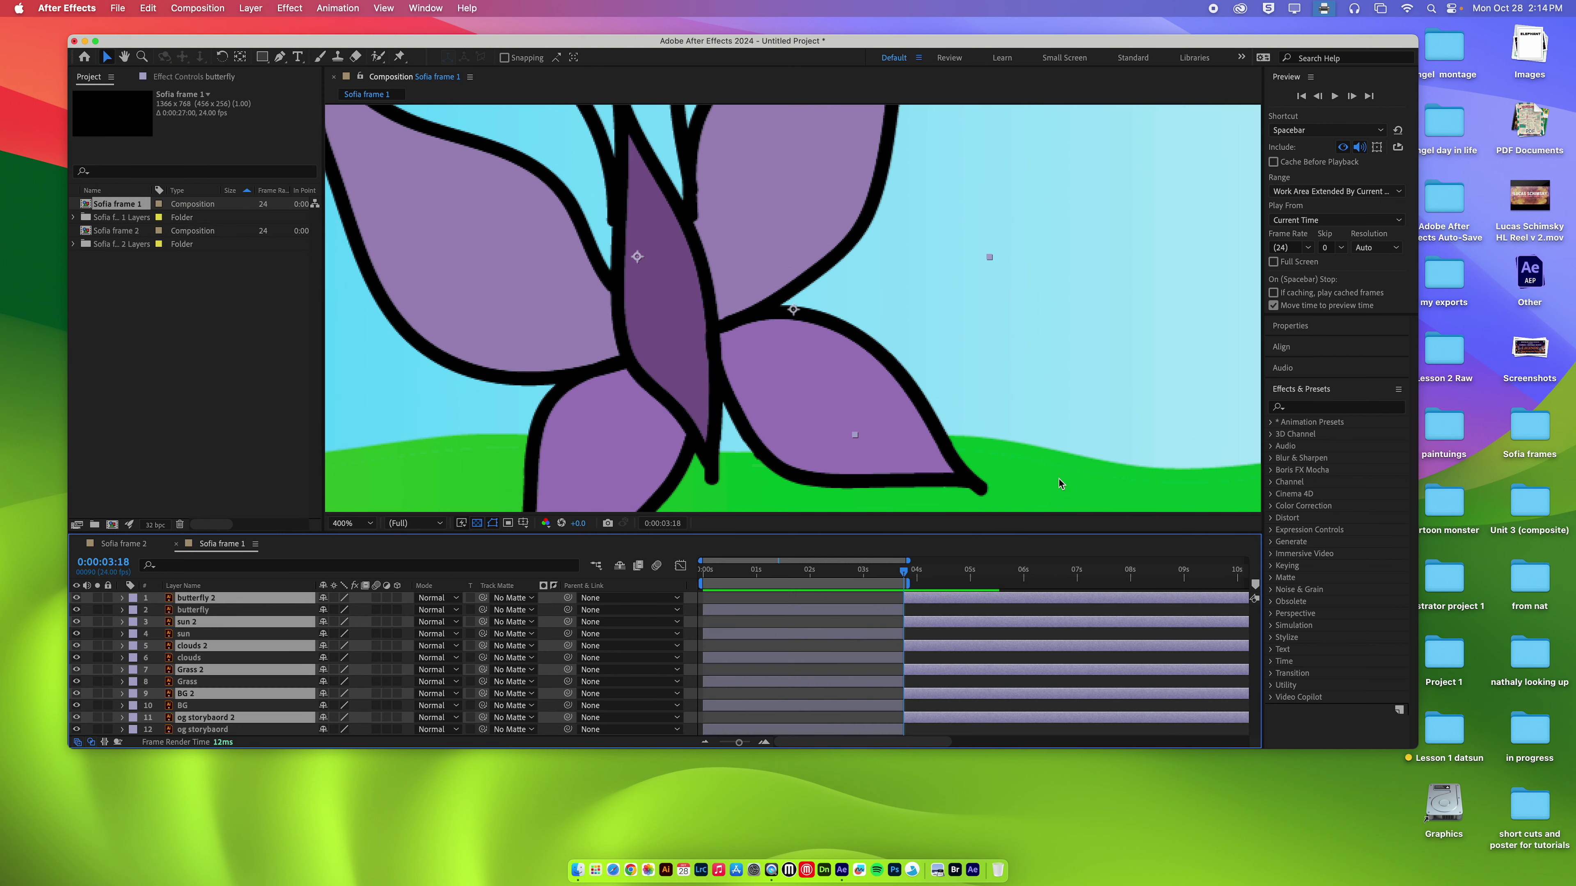
key("Delete")
left_click_drag(890, 573, 703, 570)
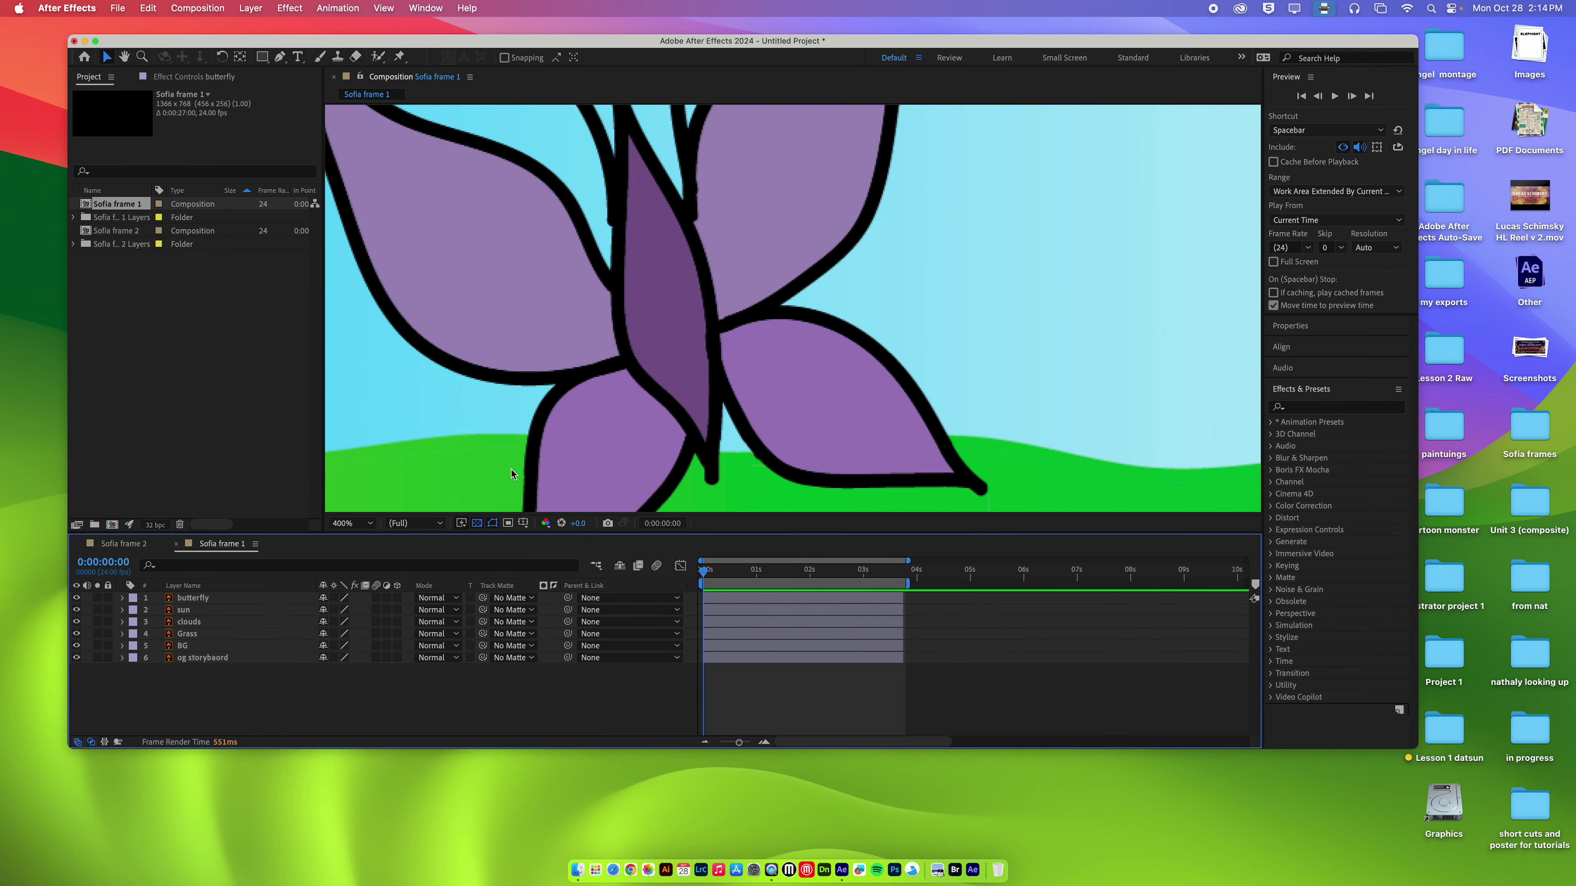
Step: Fit the composition in the viewer and delete the og storyboard layer
left_click(373, 525)
left_click(373, 540)
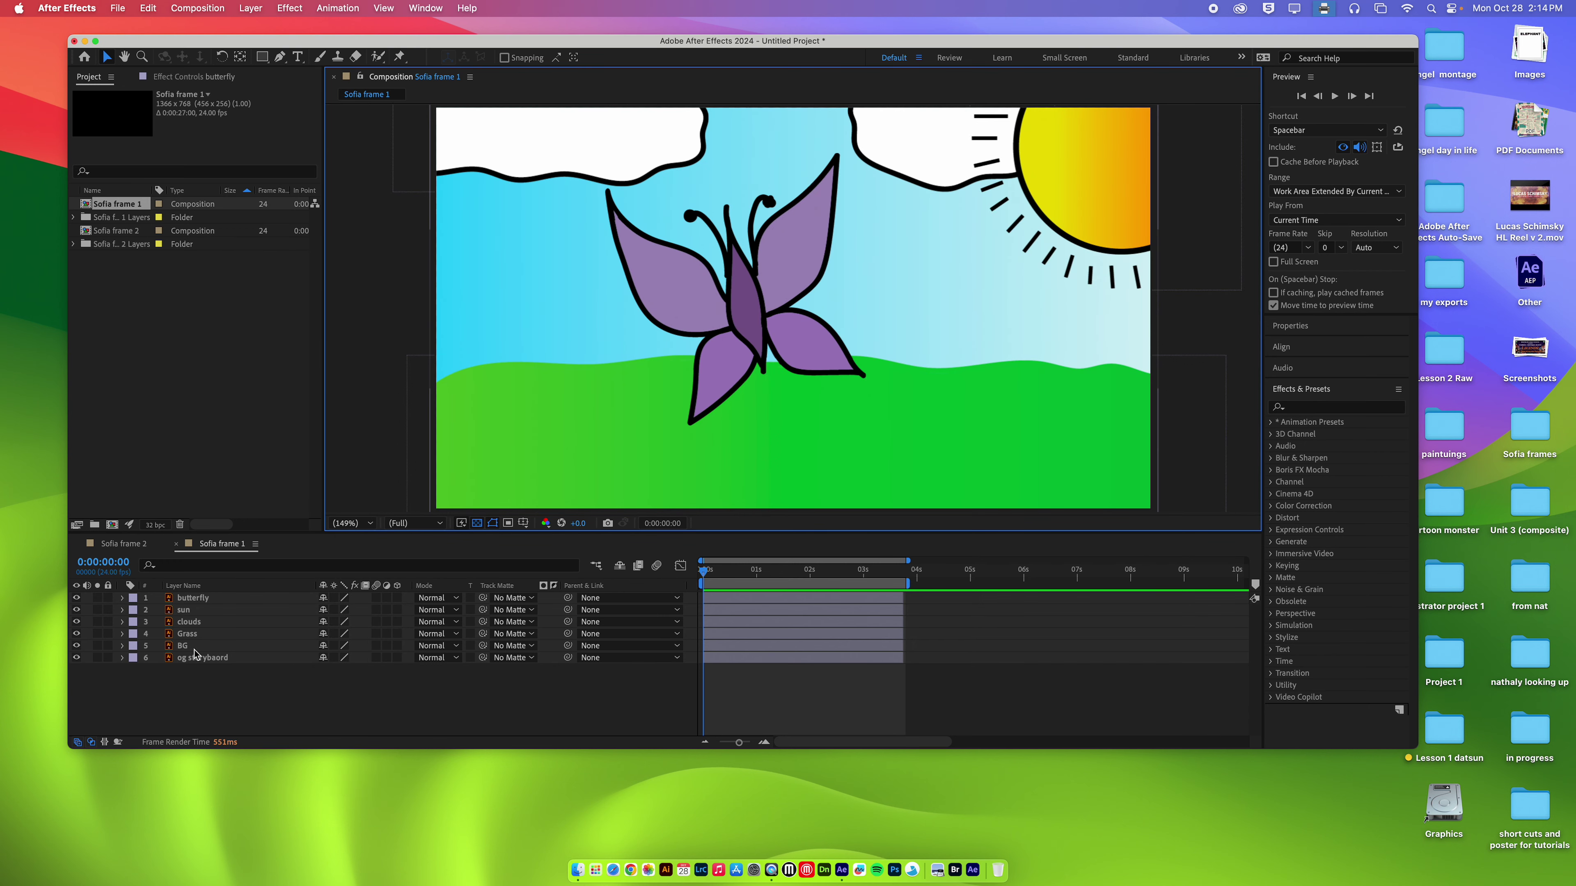
left_click(205, 657)
key("Delete")
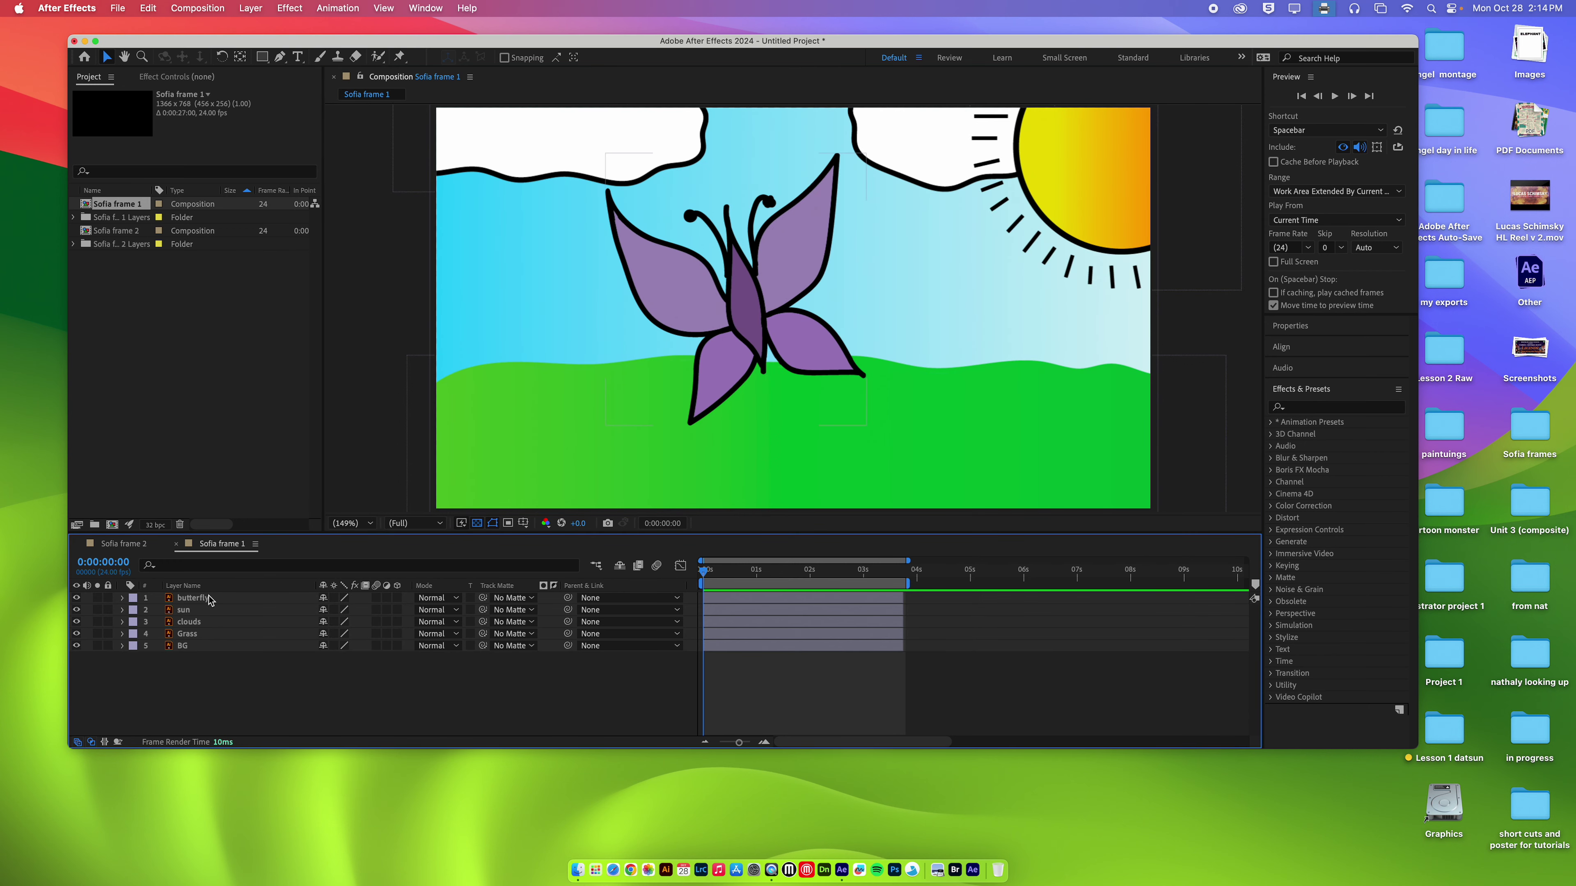
Step: Expand the sun layer's Transform properties and keyframe its Scale at 52% at 0:00:00:00
left_click(211, 598)
left_click(185, 610)
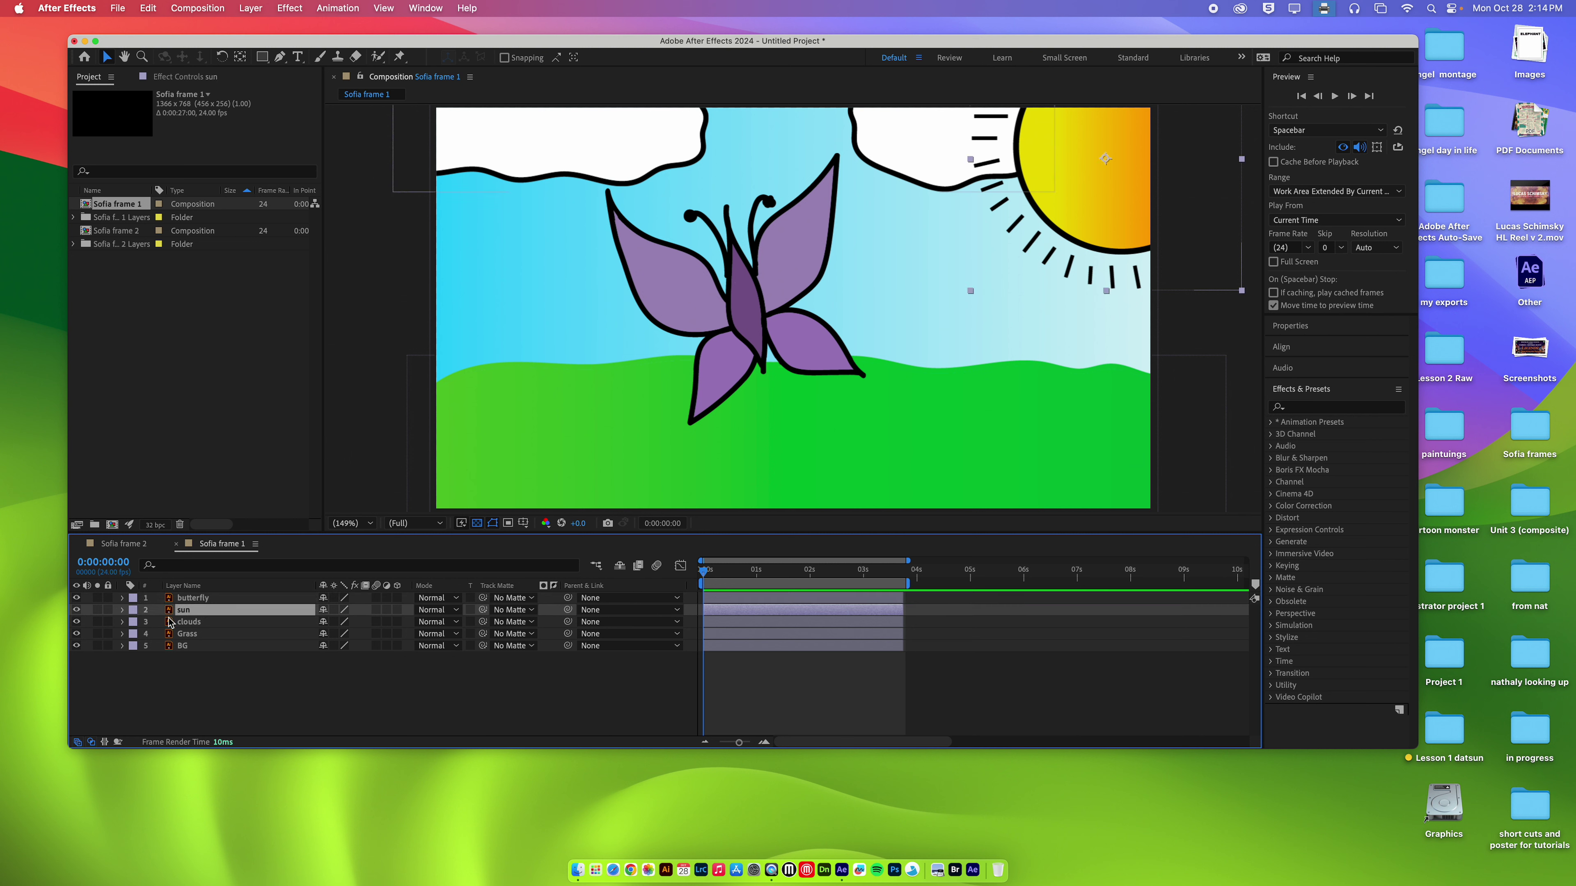
left_click(123, 611)
left_click(135, 623)
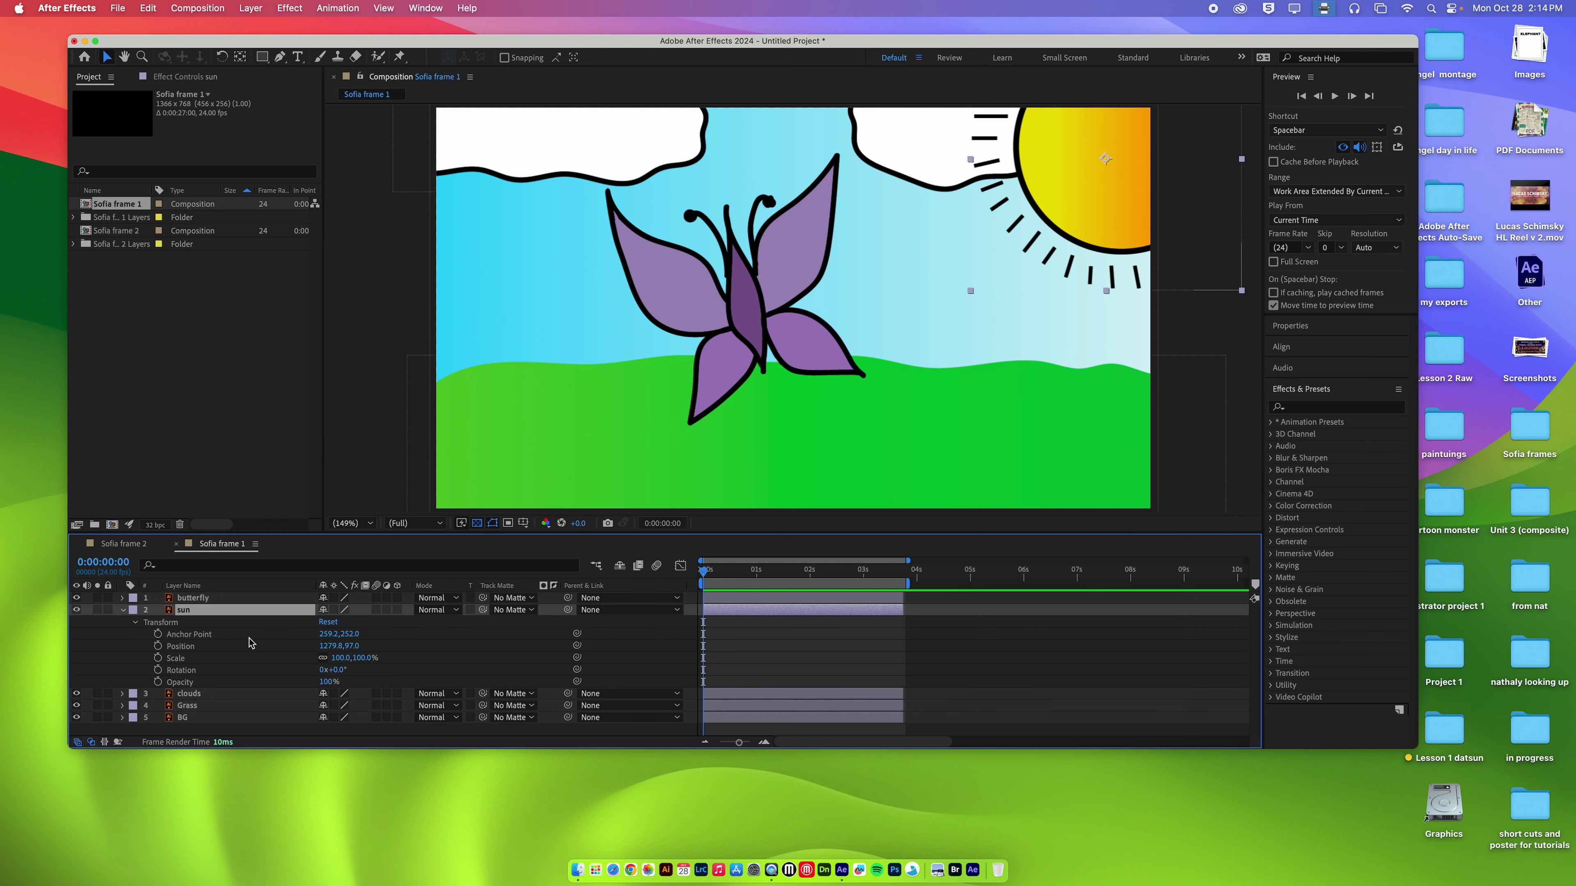
left_click_drag(716, 579, 680, 572)
left_click(158, 658)
mouse_move(334, 659)
left_mouse_down()
mouse_move(368, 659)
mouse_move(348, 659)
left_mouse_up()
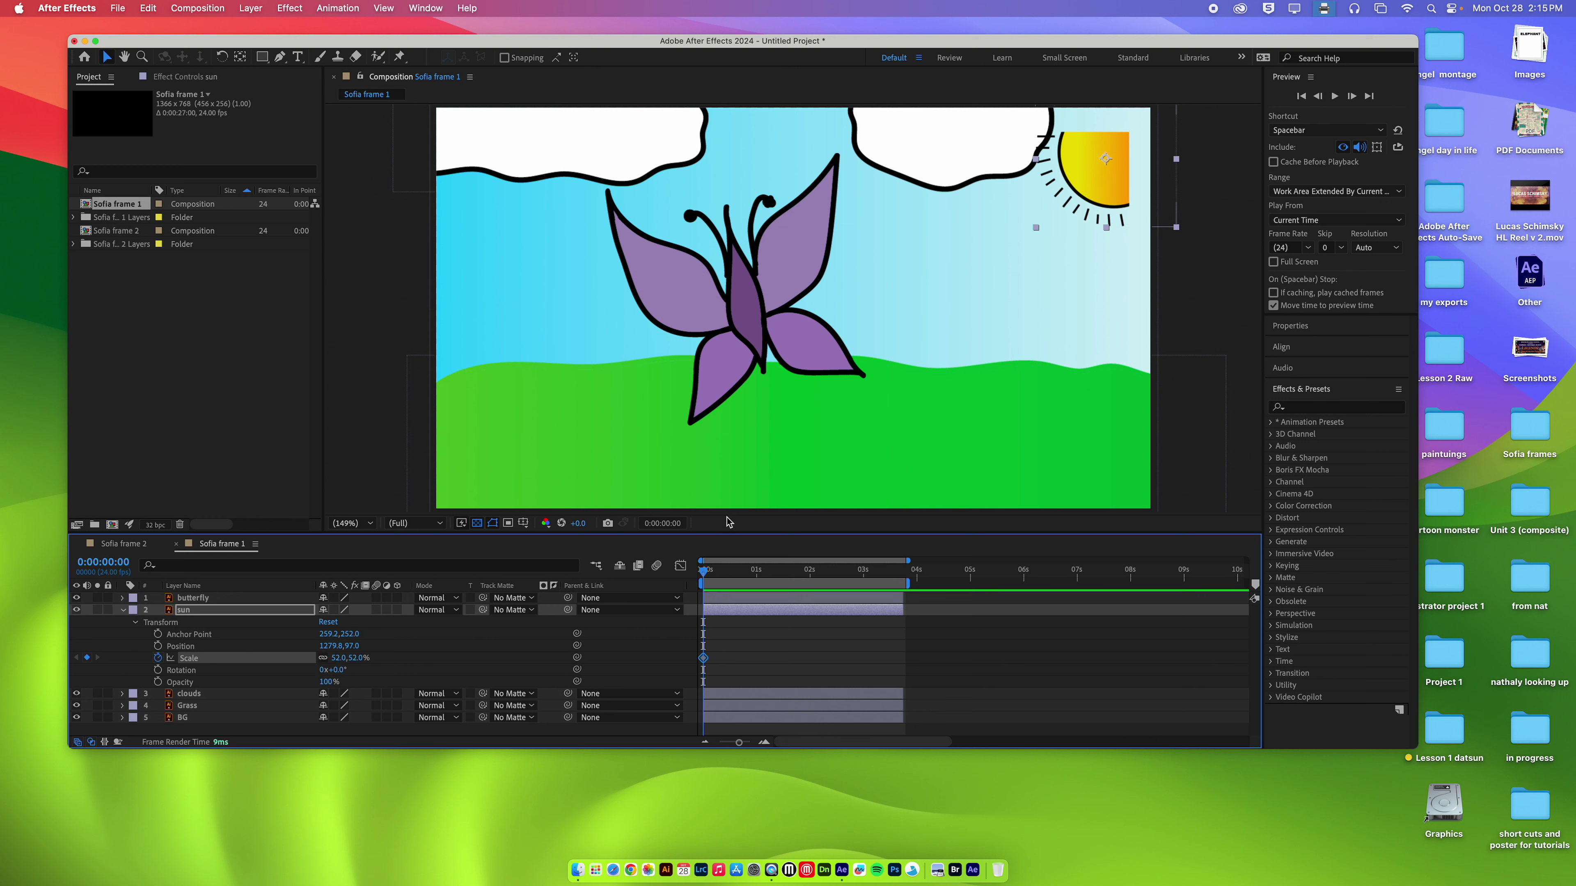
Step: Keyframe the sun's Position at 0:00:00:00 with it moved into the upper-right corner of the frame, at about 1361.8, 16.3
left_click(158, 645)
left_click(1112, 191)
left_click_drag(1112, 191, 1155, 151)
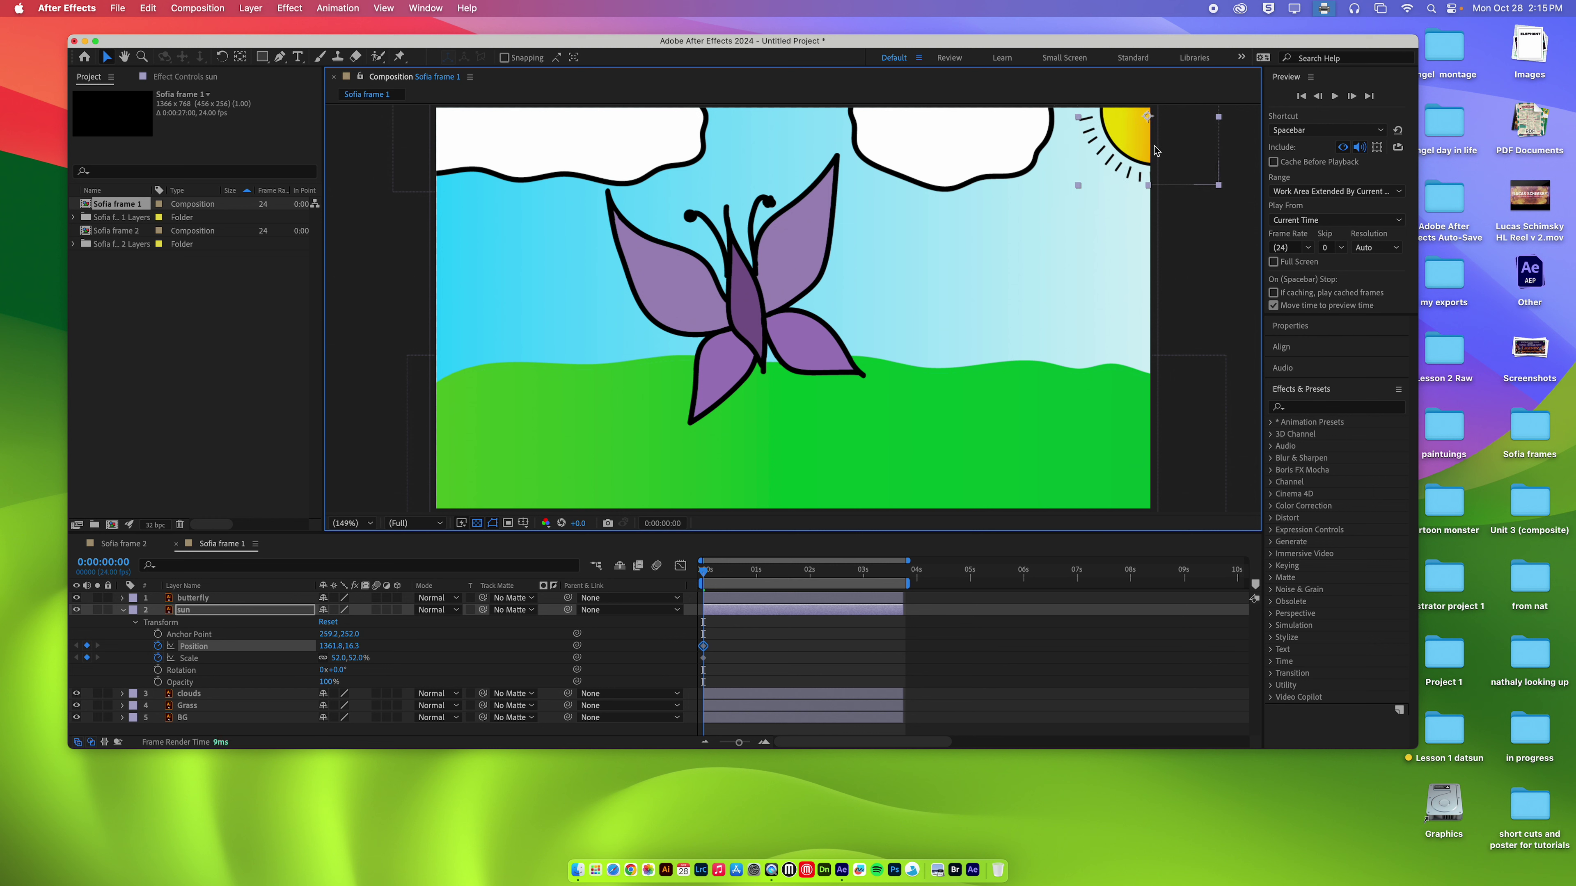
left_click_drag(754, 559, 706, 553)
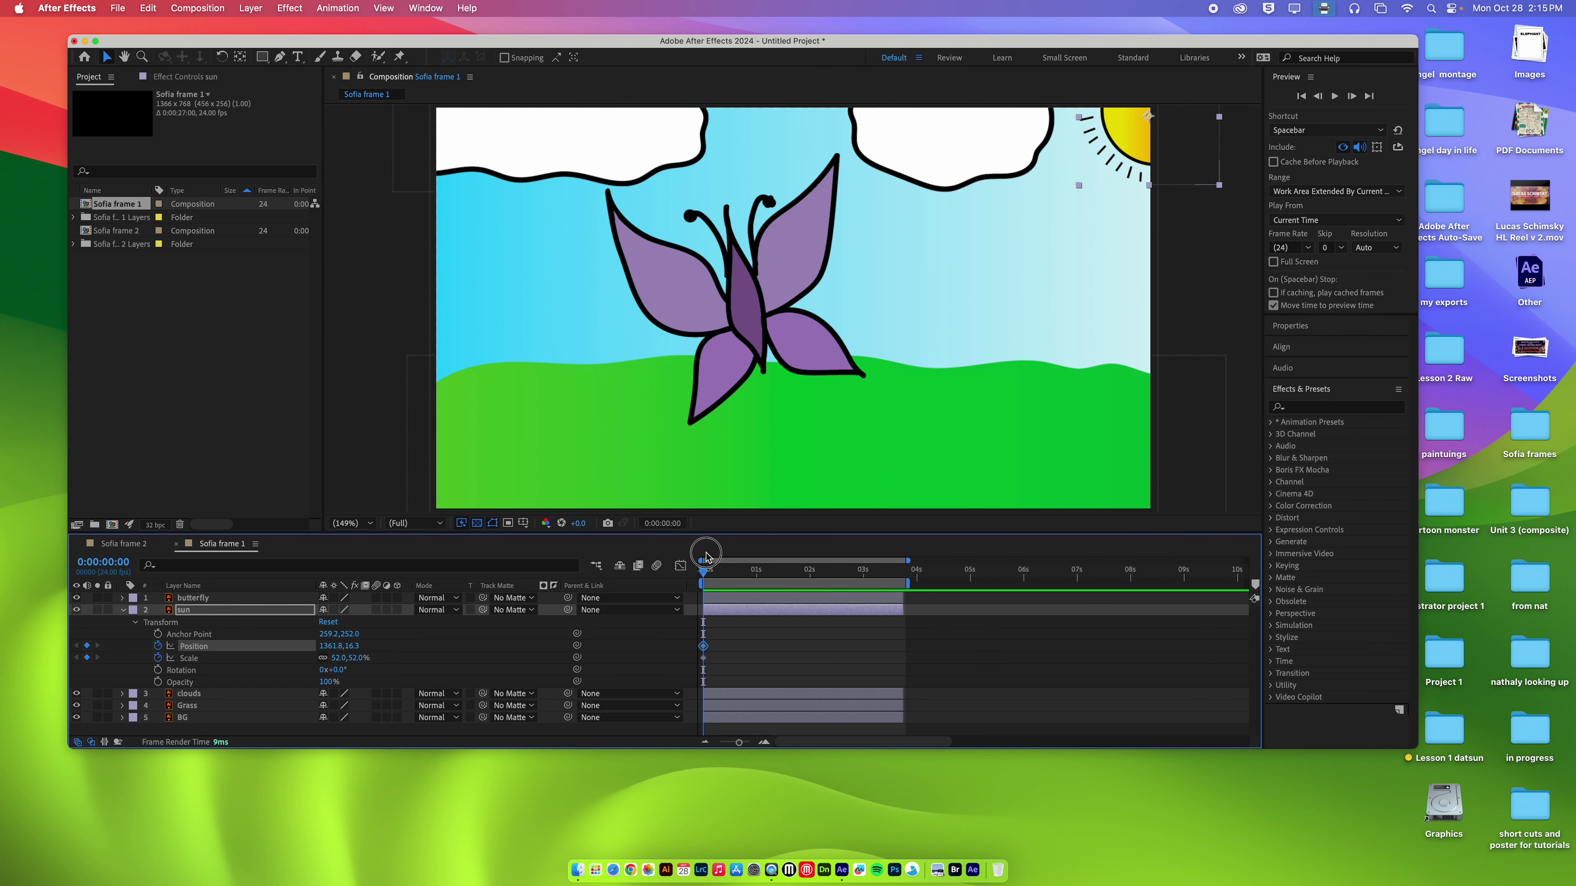
Step: At 0:00:03:01, set the sun's Scale to 107% and move it down-left to about 1282.4, 103.7
left_click_drag(843, 569, 866, 570)
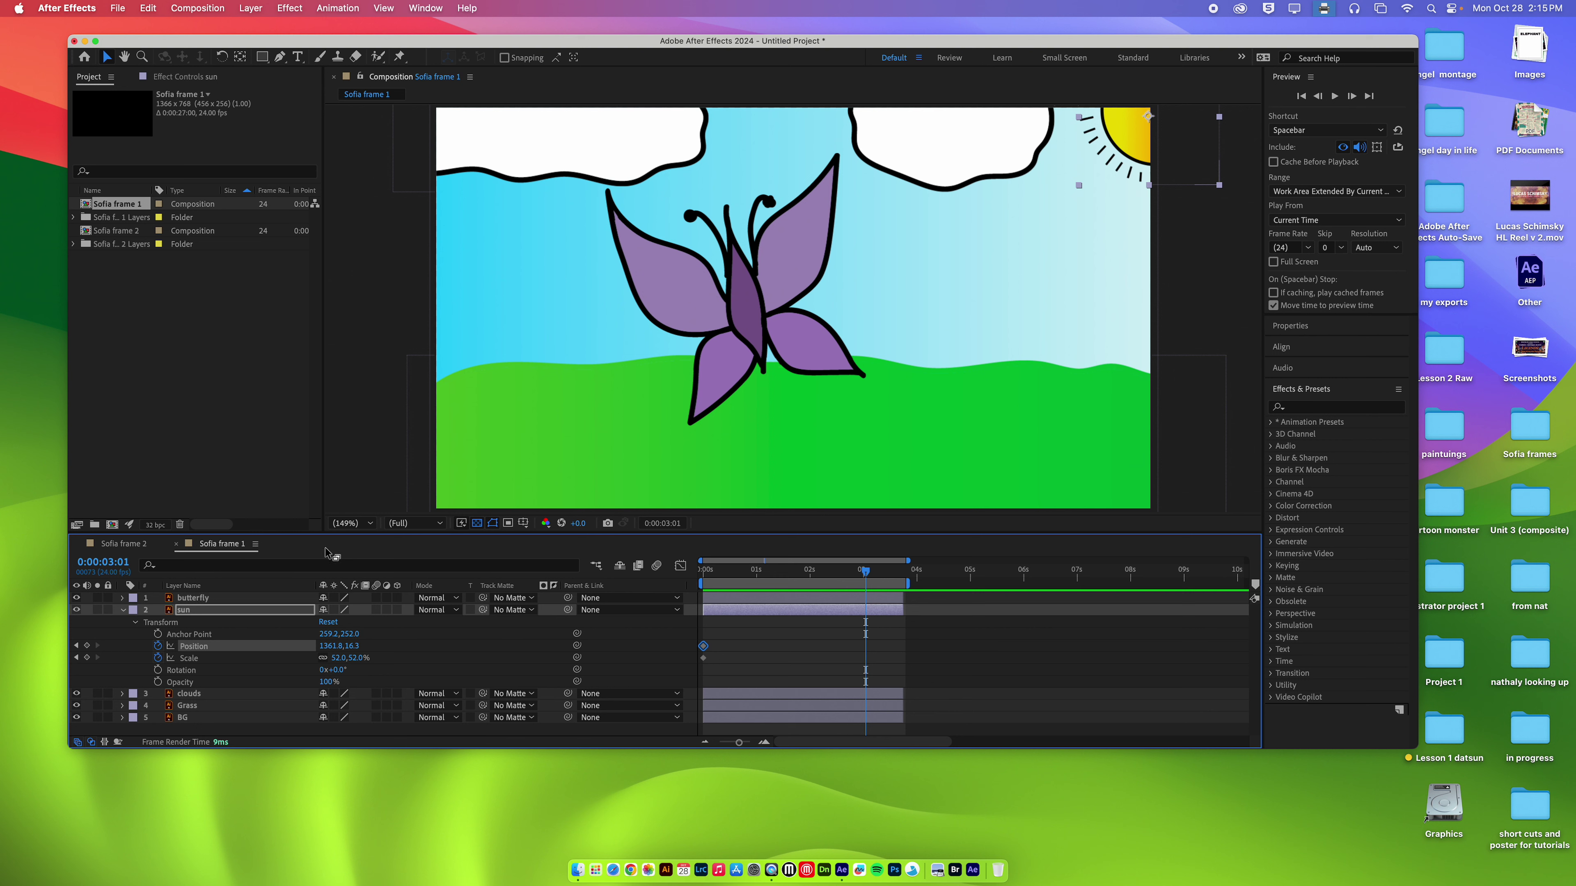
left_click_drag(351, 657, 399, 627)
left_click_drag(1105, 162, 1067, 202)
Step: Preview the sun's scale and position animation from the start
key("space")
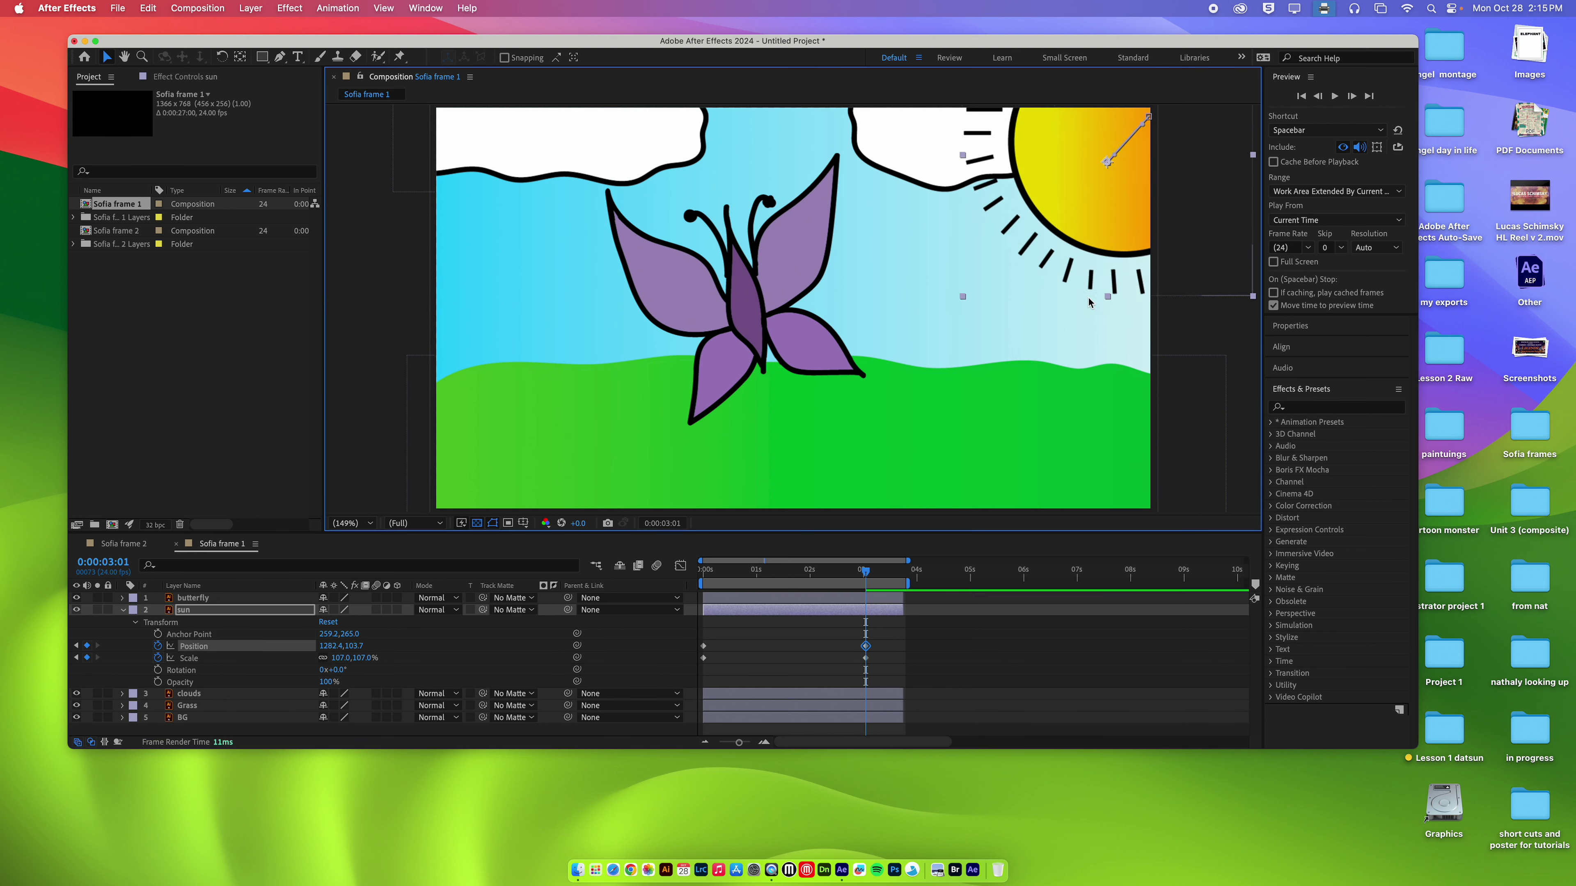
left_click(680, 565)
key("space")
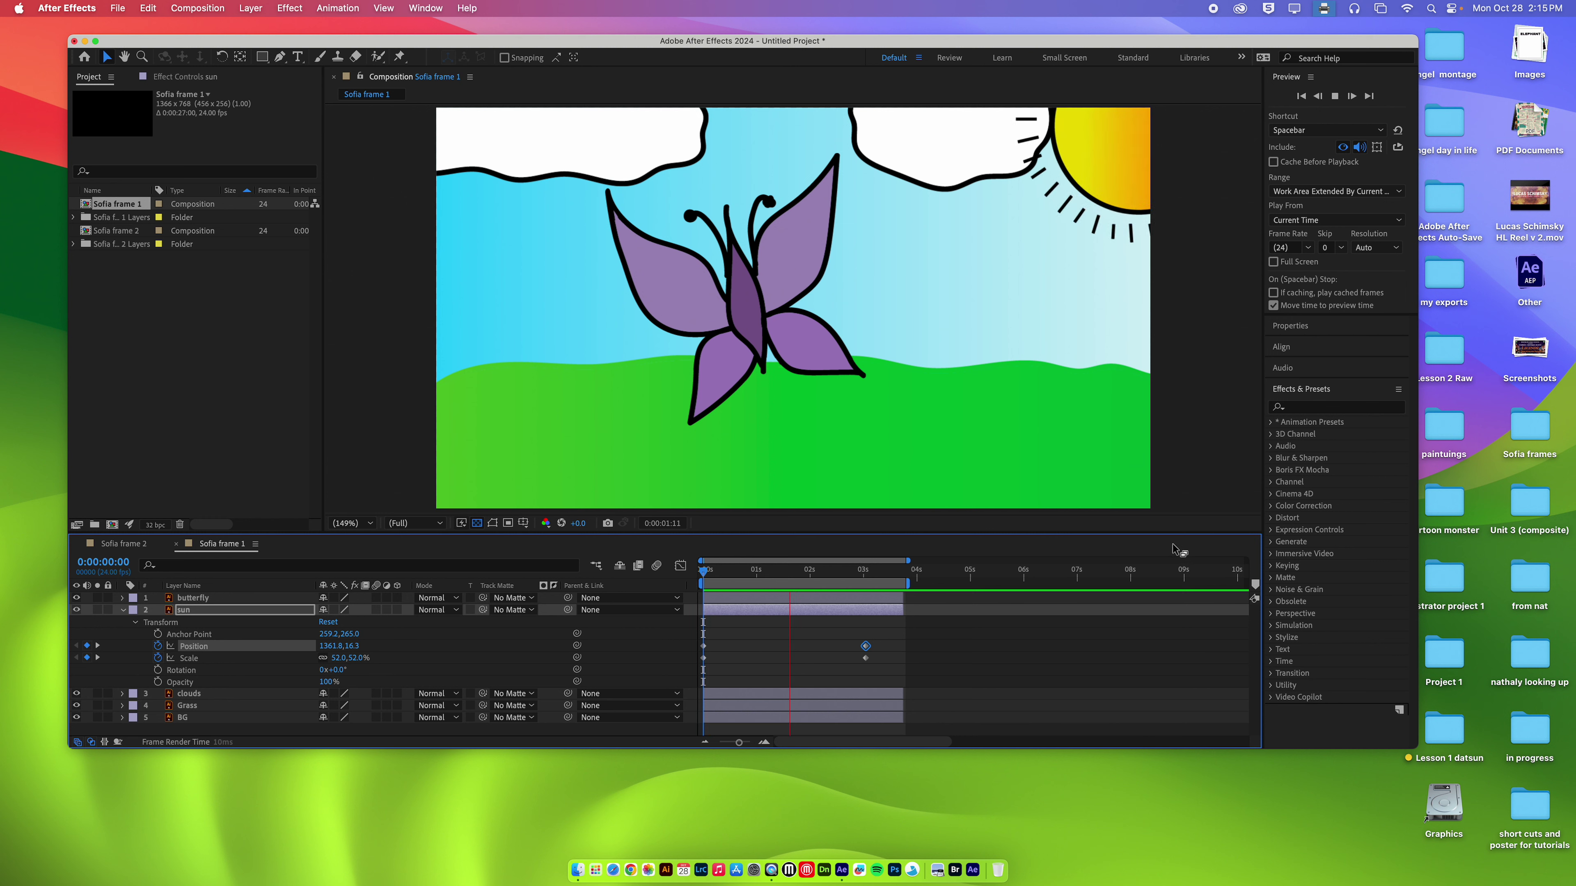
key("space")
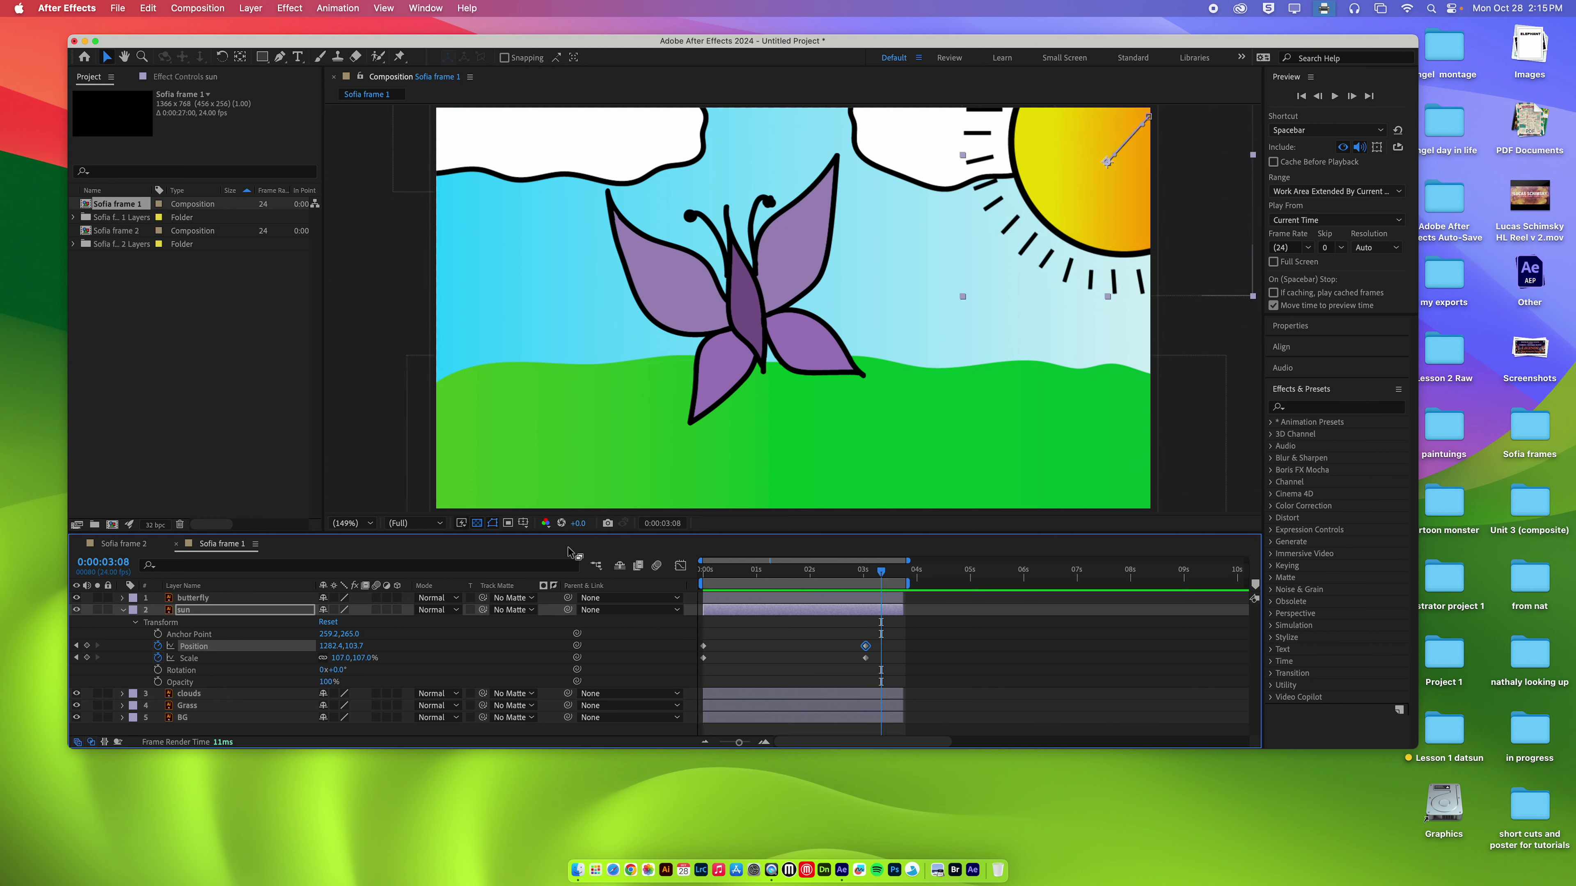
Step: Return to the Sofia frame 2 composition and copy its selected butterfly, Grass and BG layers again
left_click(124, 544)
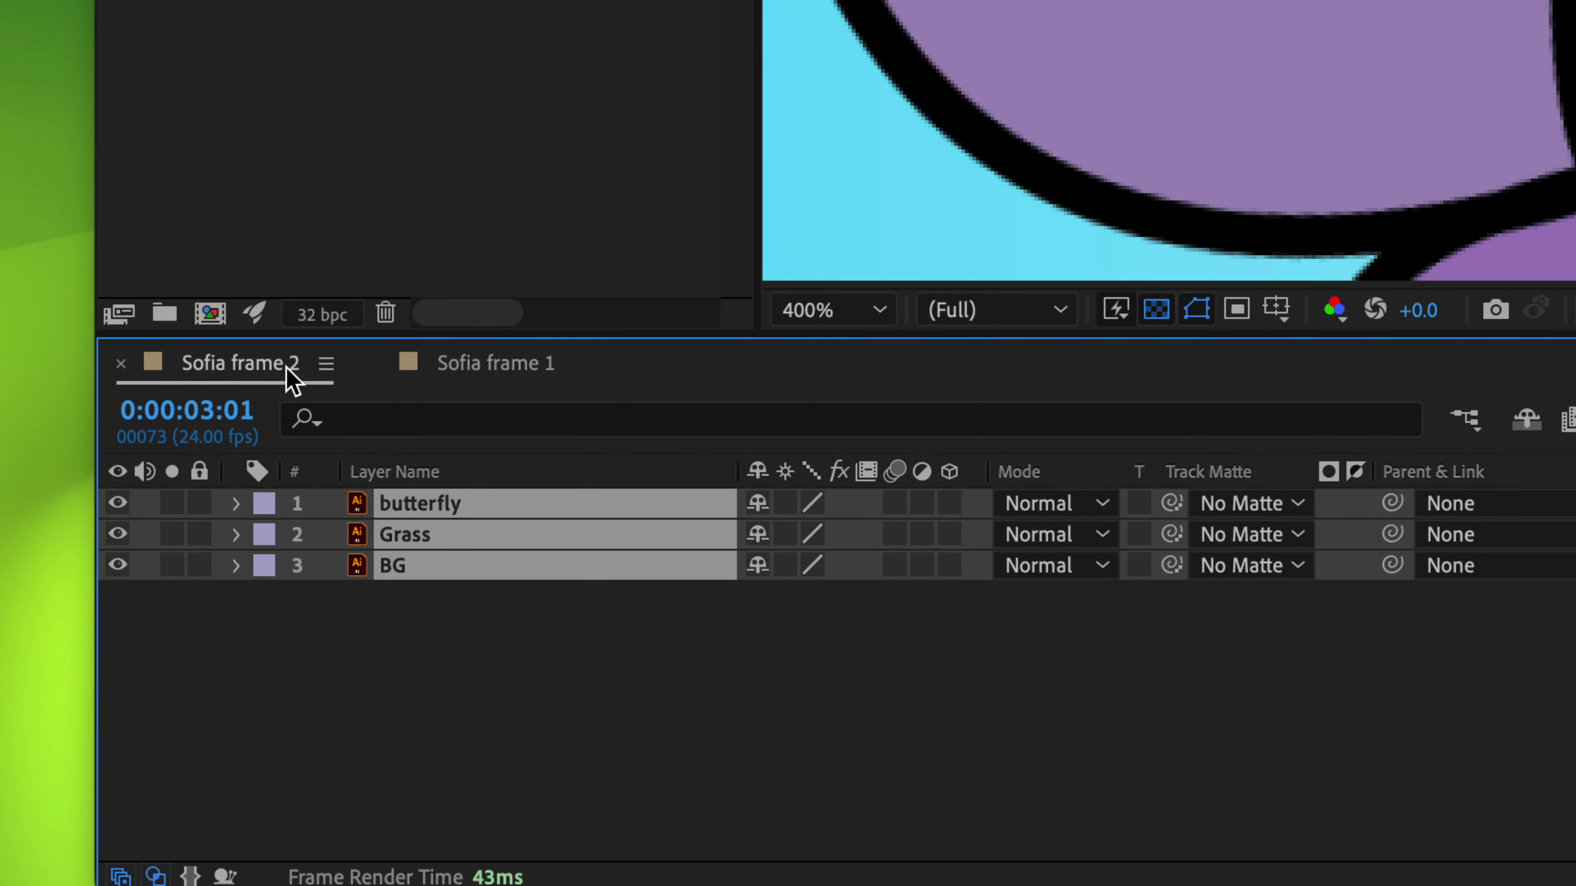
left_click(504, 365)
left_click(251, 373)
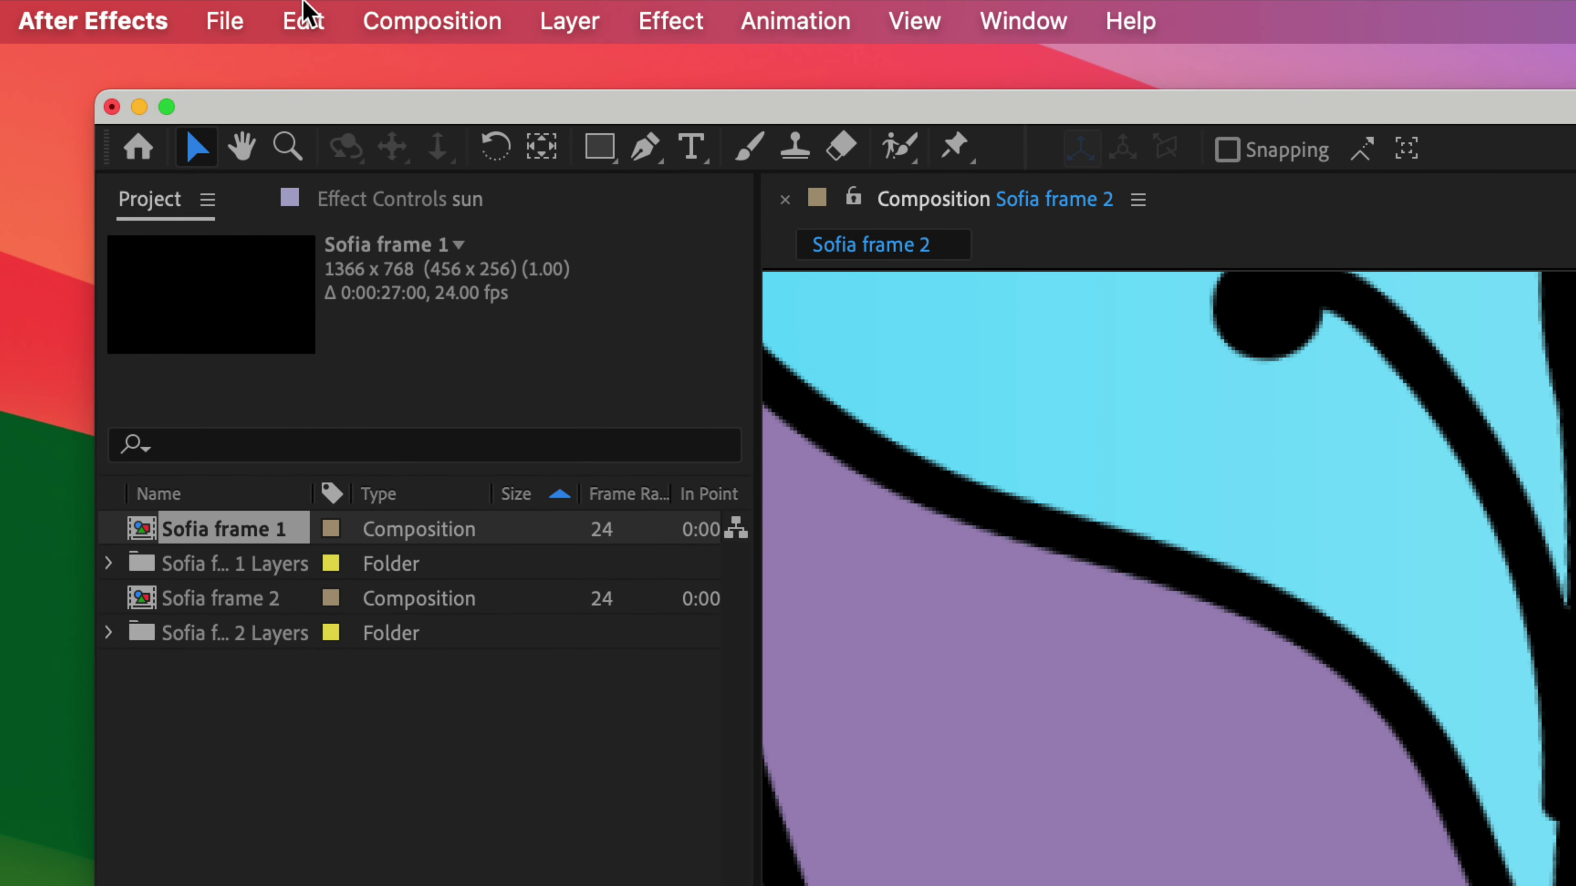
left_click(304, 20)
left_click(362, 255)
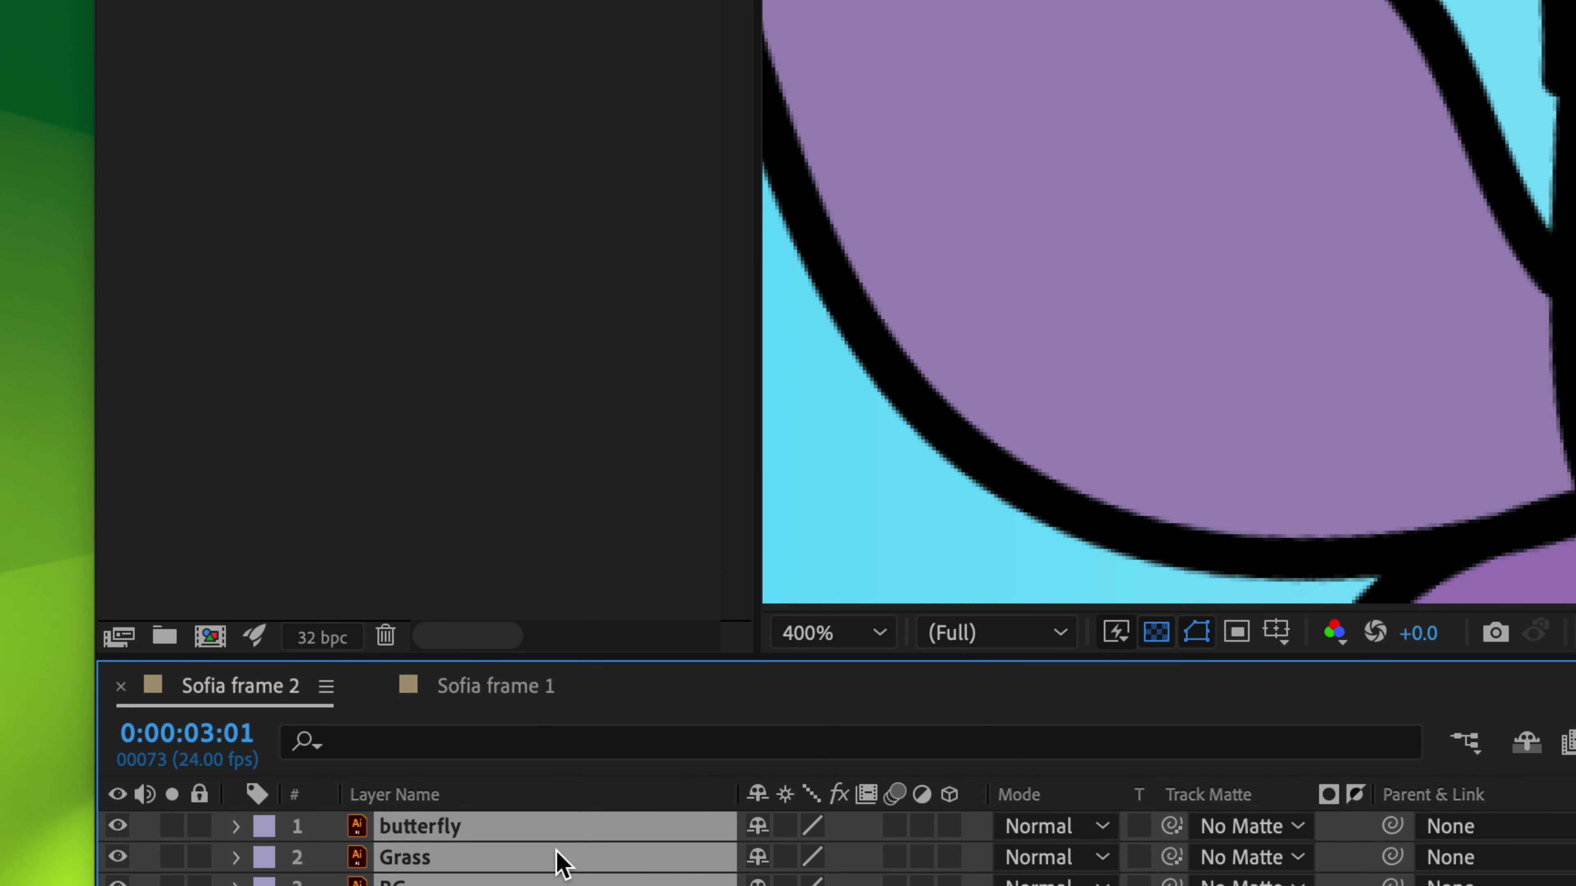
Step: Paste the copied layers into Sofia frame 1 above the sun layer at 0:00:00:00, with the sun's properties collapsed
left_click(511, 699)
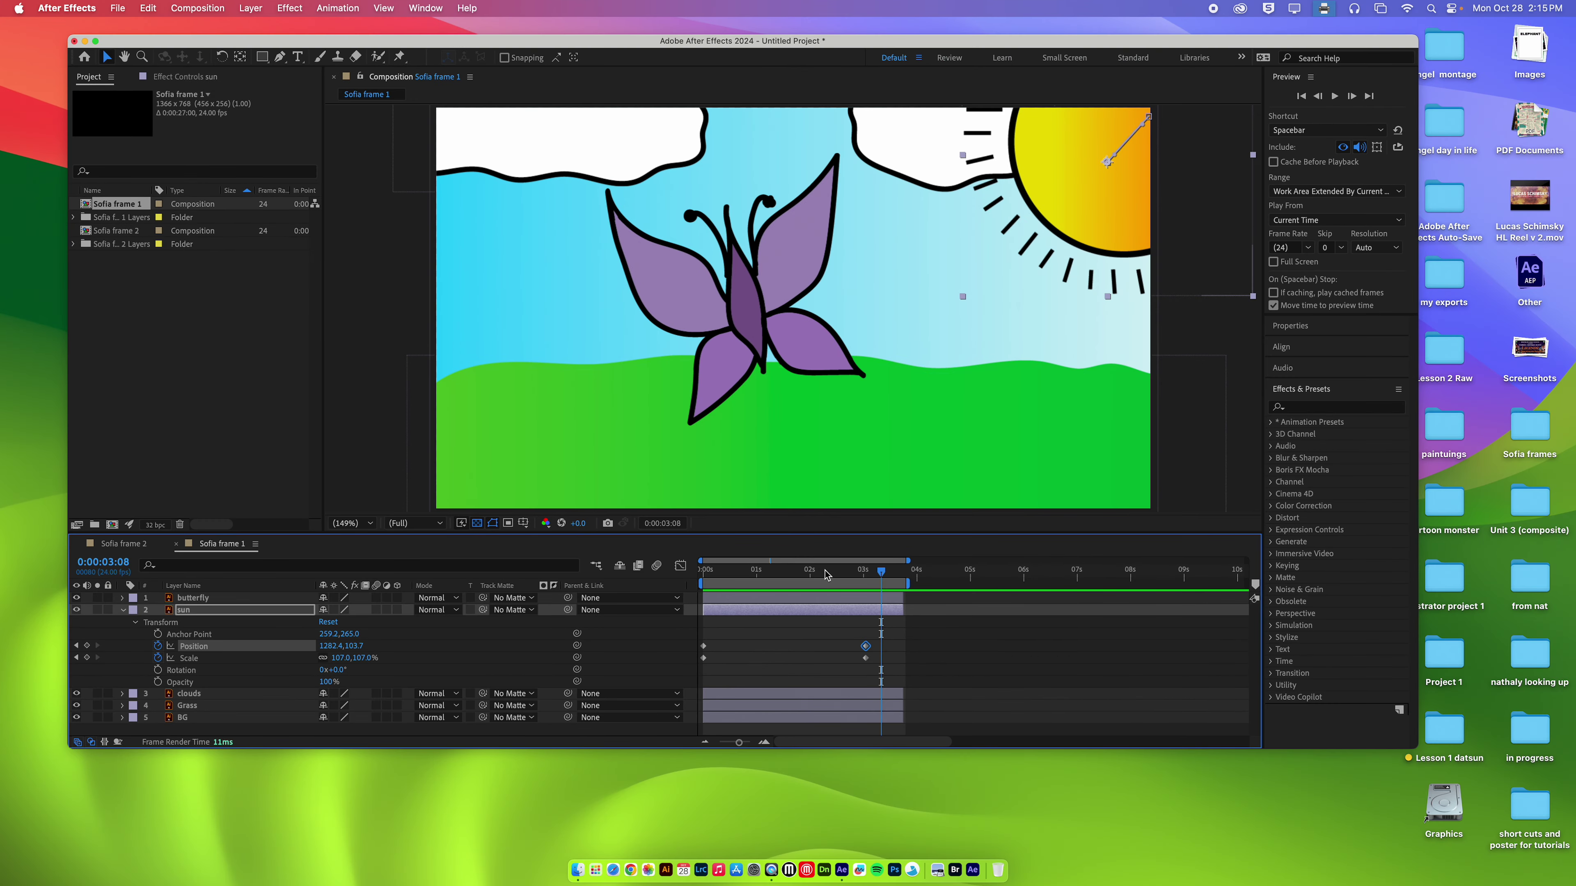
left_click_drag(826, 574, 648, 565)
left_click(135, 622)
left_click(122, 609)
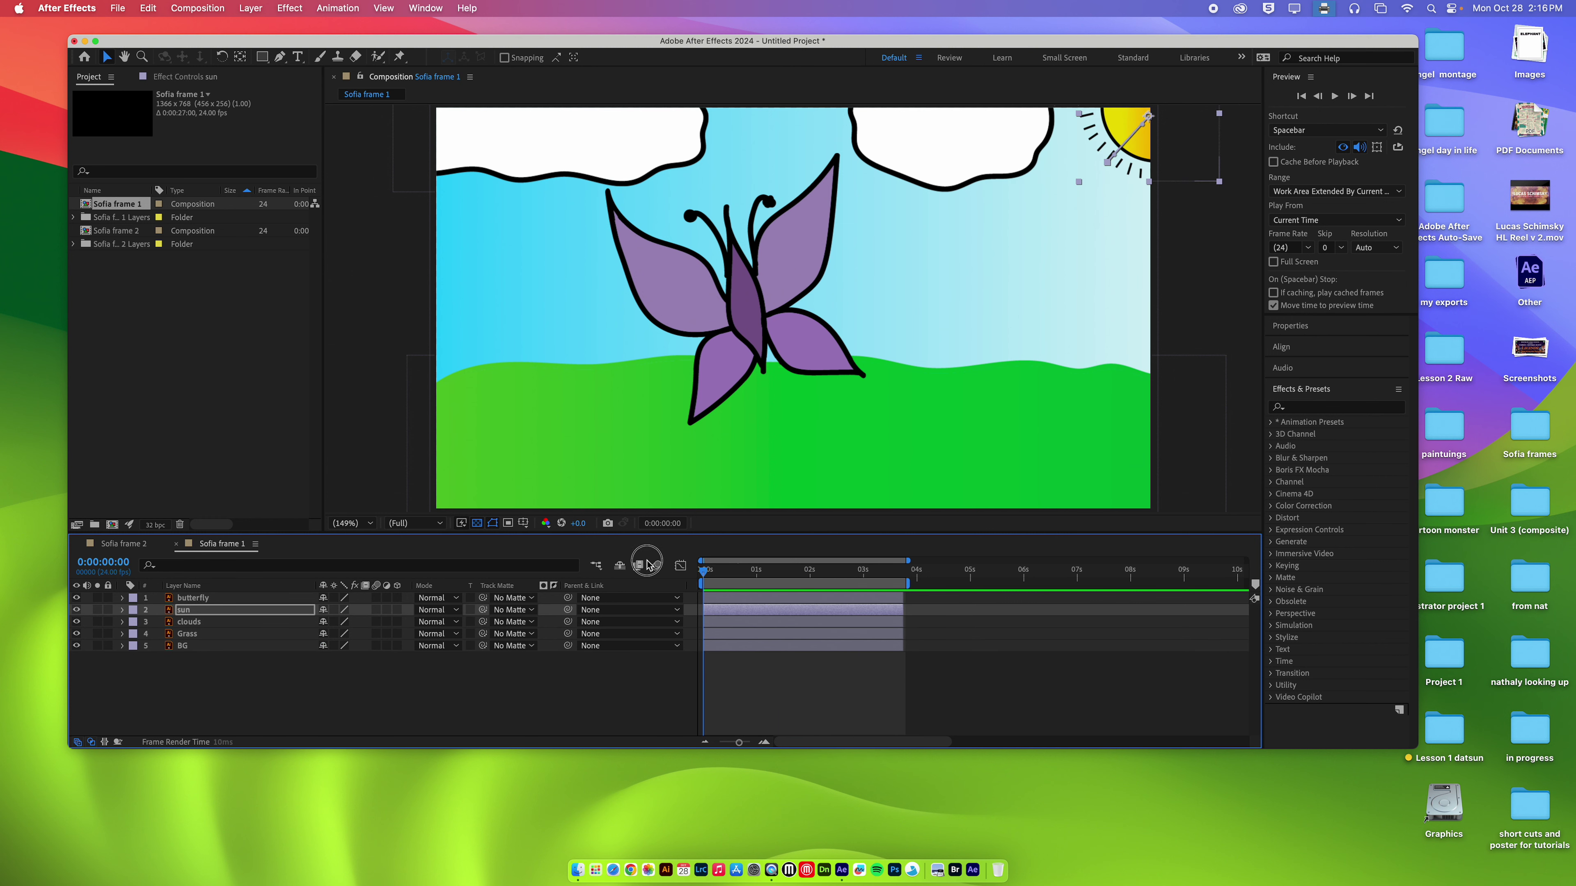
left_click(148, 7)
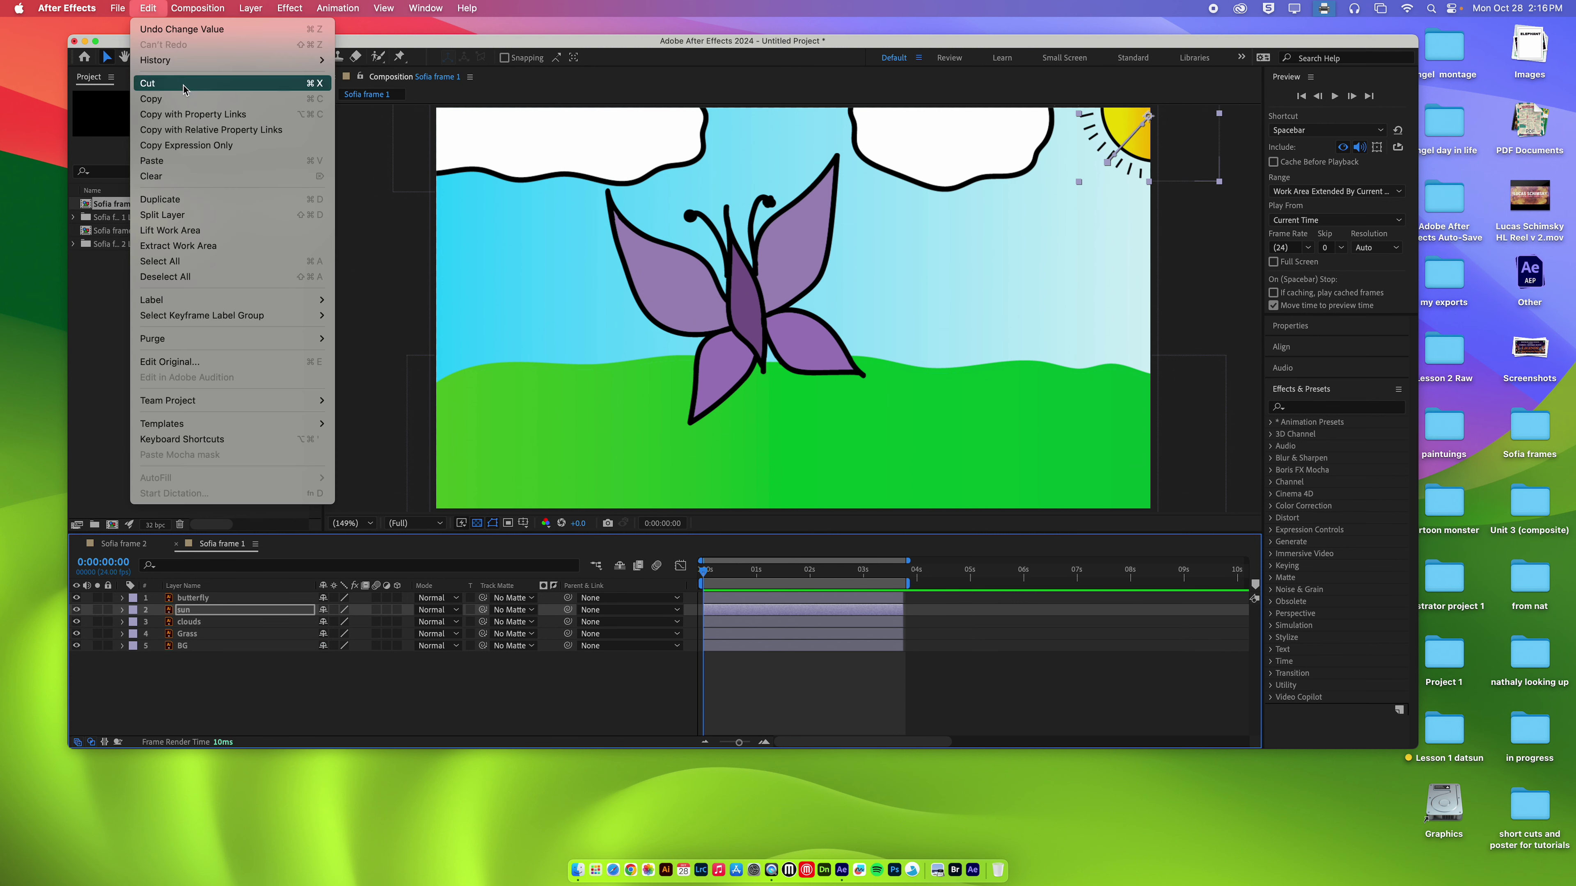
left_click(180, 161)
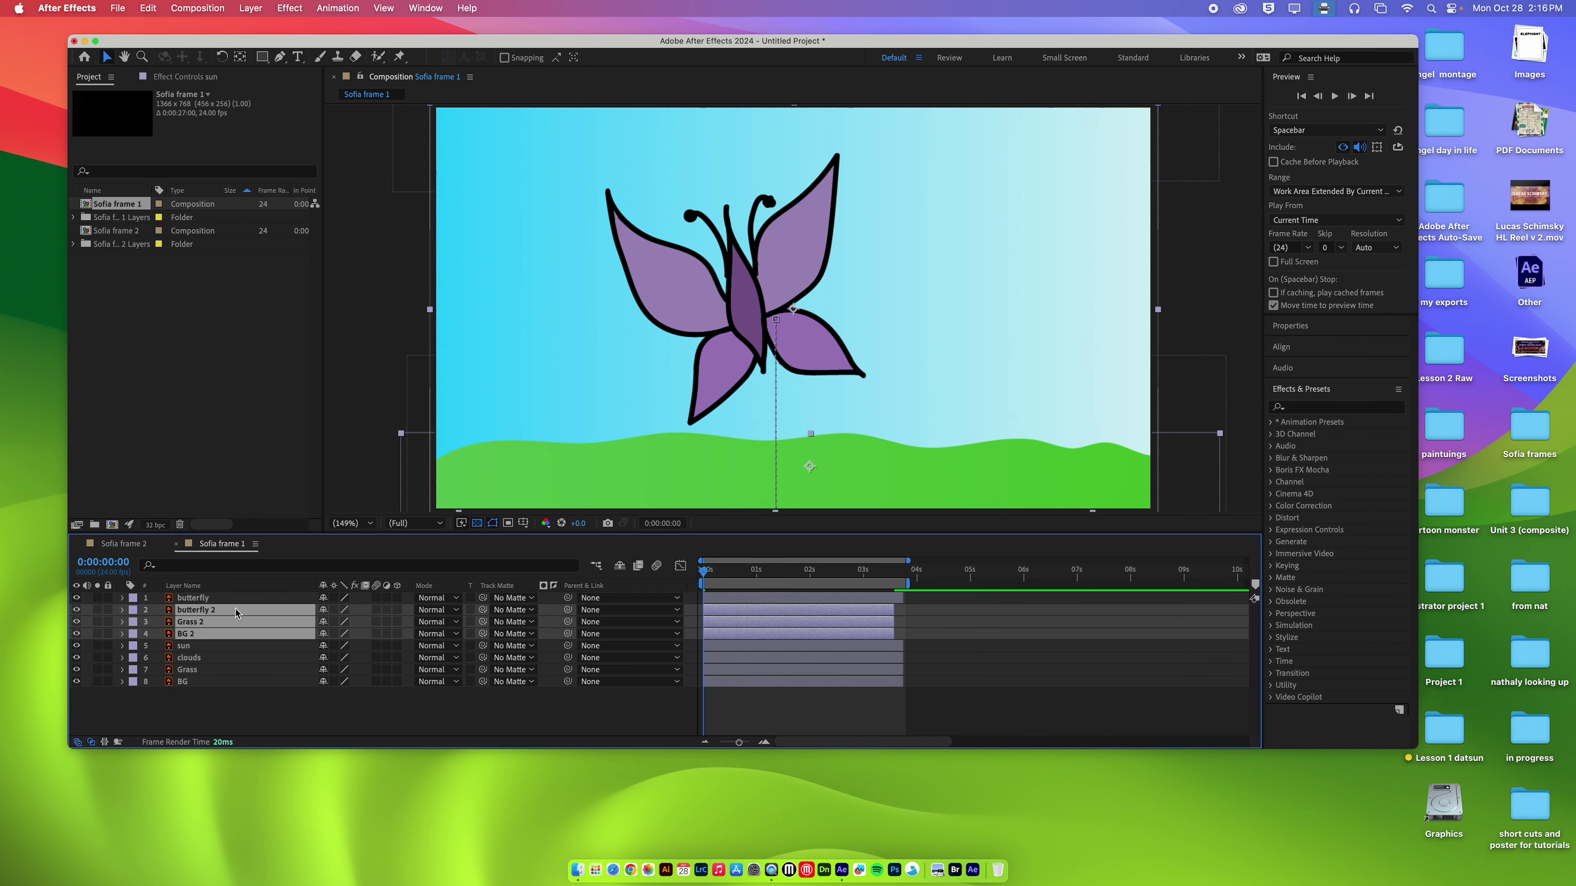
Step: Shift the pasted butterfly 2, Grass 2 and BG 2 layers to start where the original layers end, and stack them above butterfly
left_click_drag(727, 613, 928, 614)
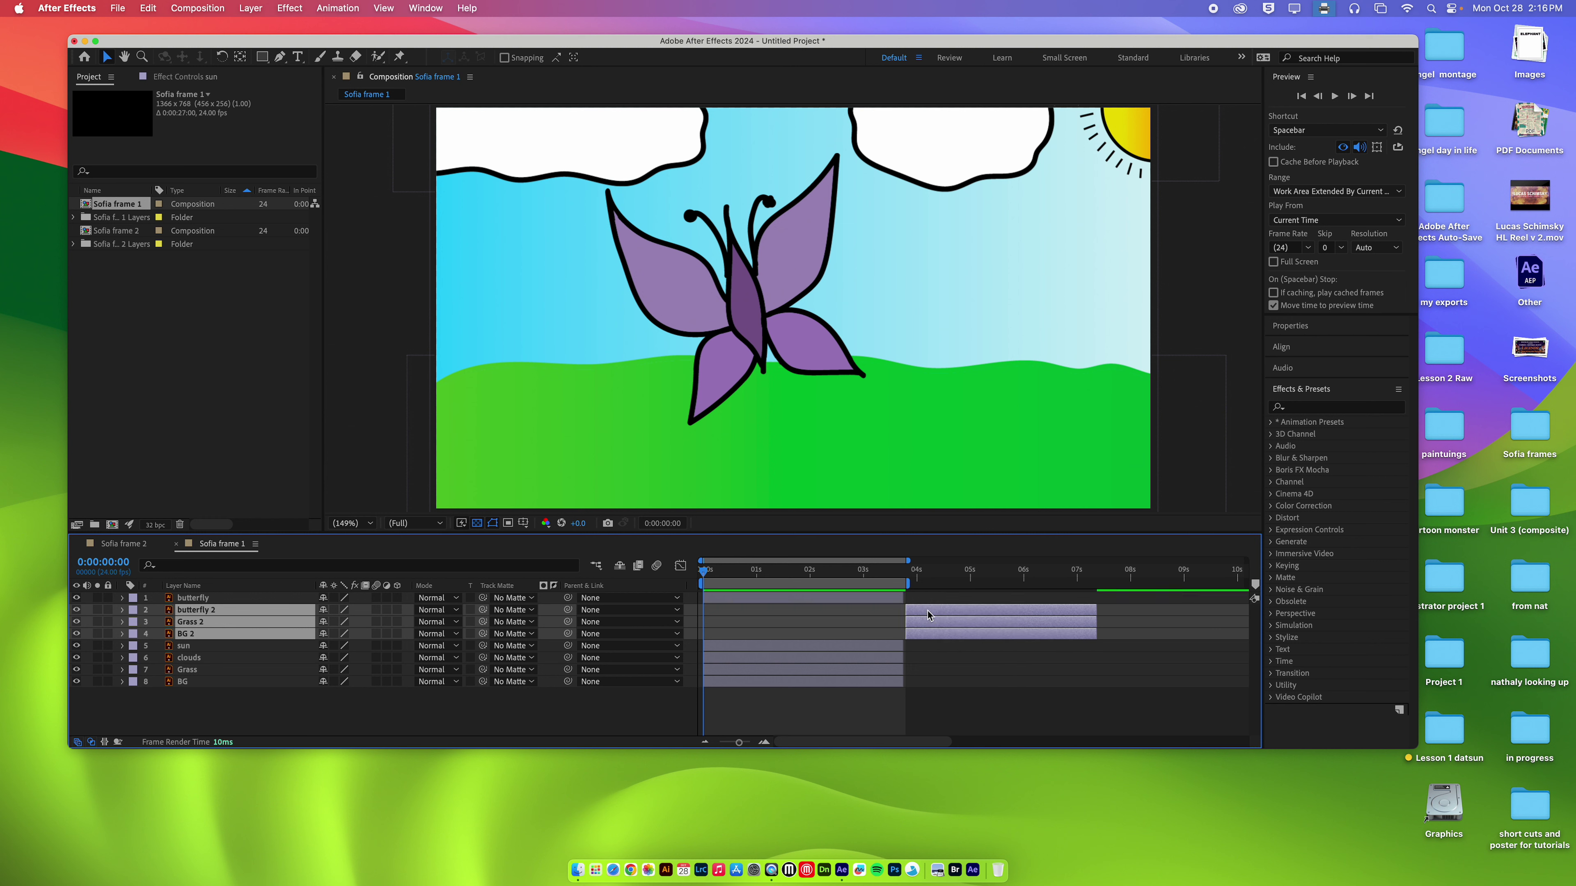
left_click_drag(256, 605, 254, 598)
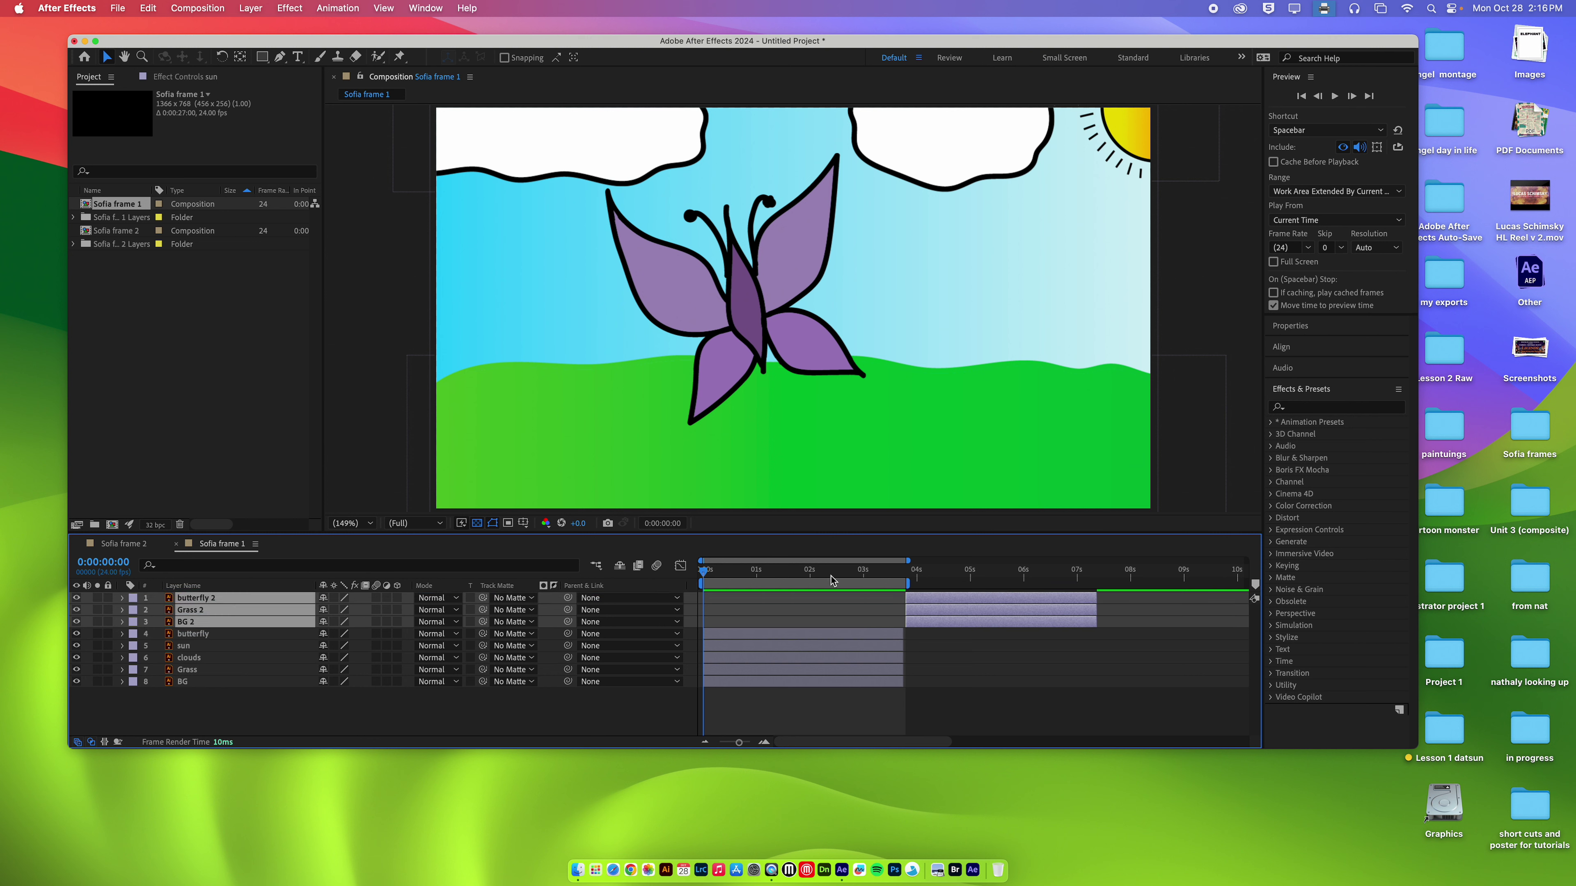
Step: Extend the work area to the end of the butterfly 2, Grass 2 and BG 2 layers and preview the combined animation from the start
left_click_drag(911, 584, 1097, 592)
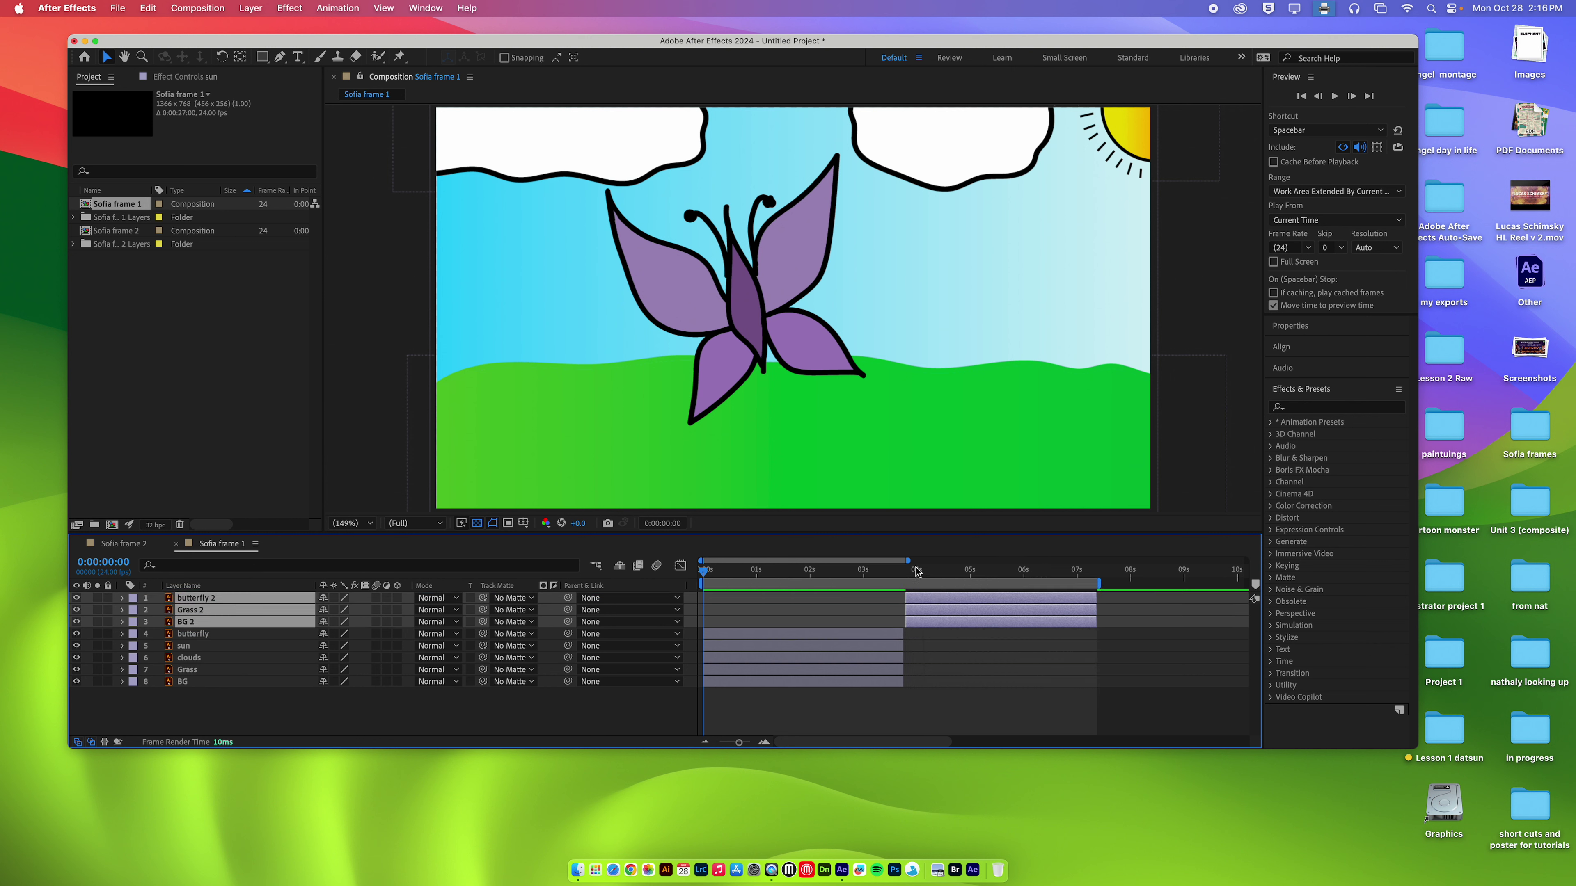
left_click_drag(910, 560, 988, 561)
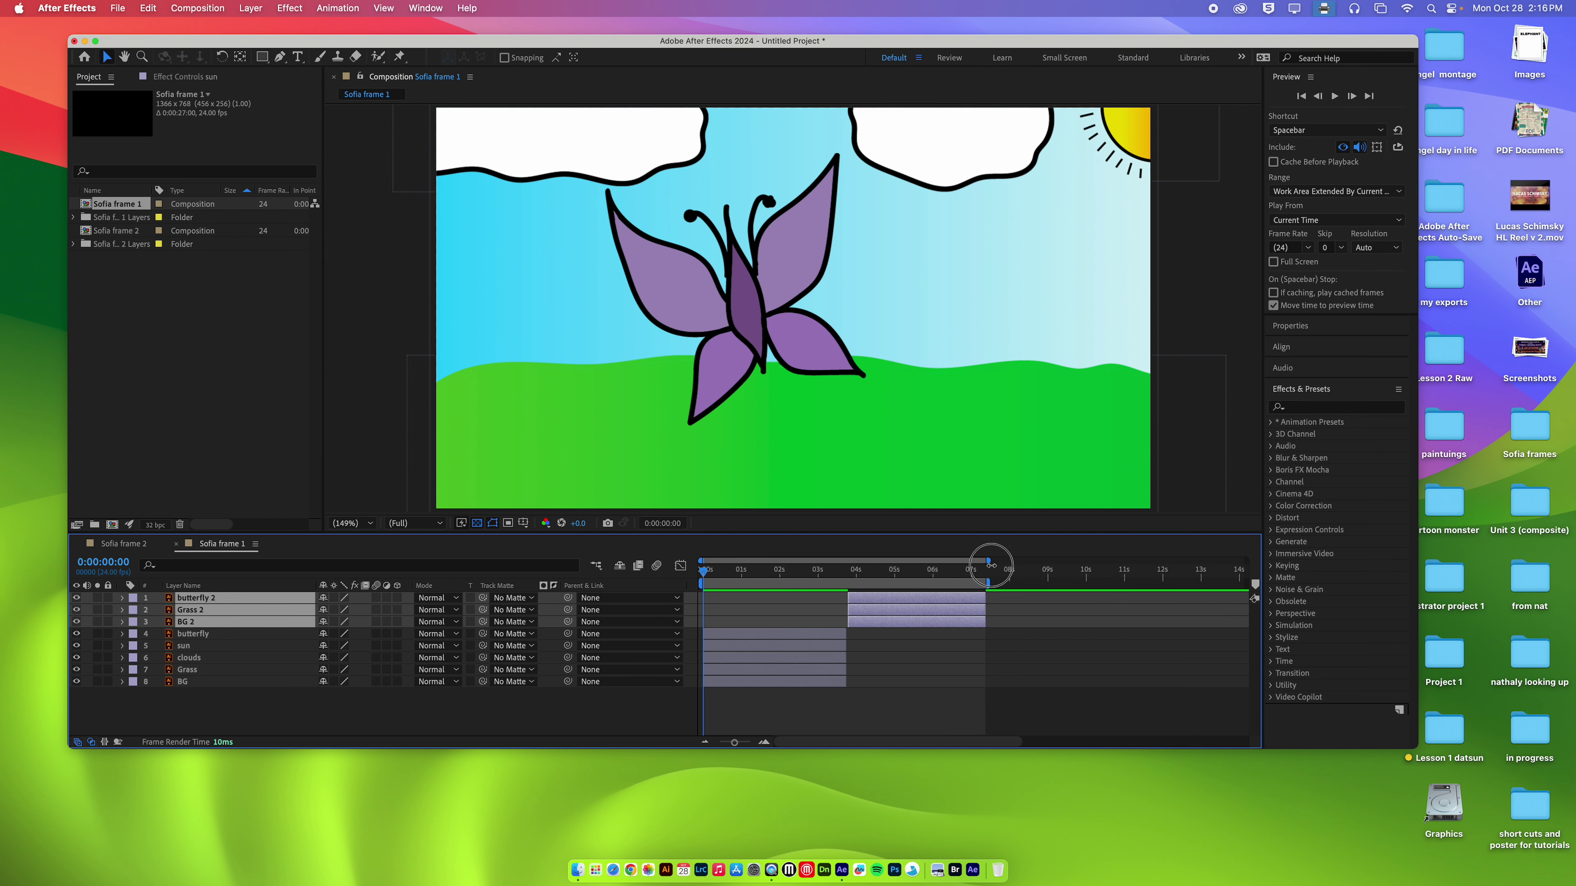
left_click(681, 567)
key("space")
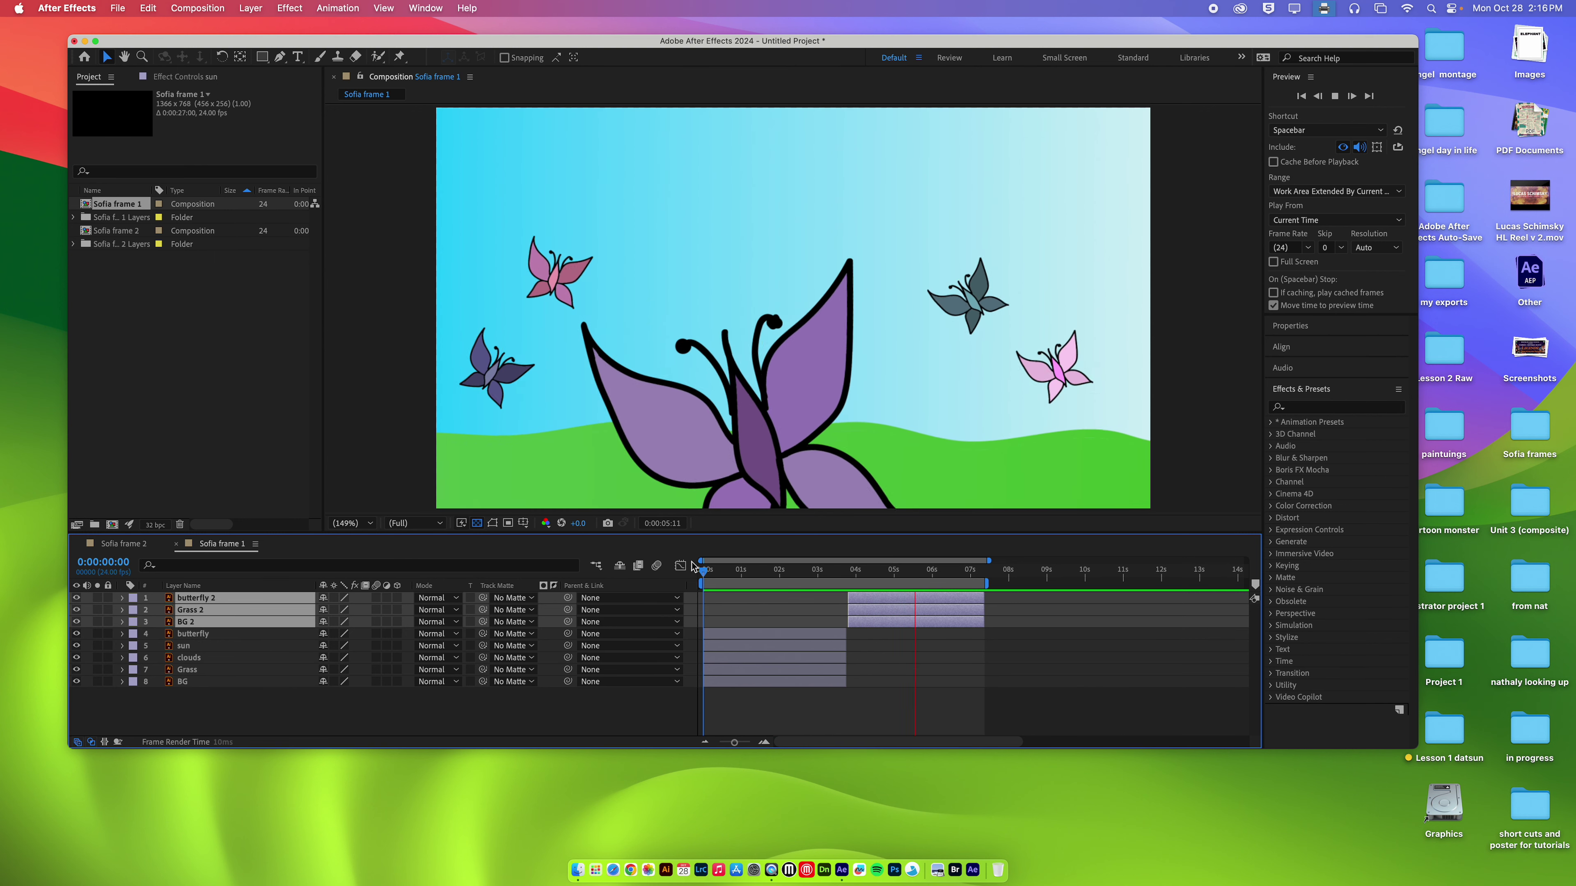
key("space")
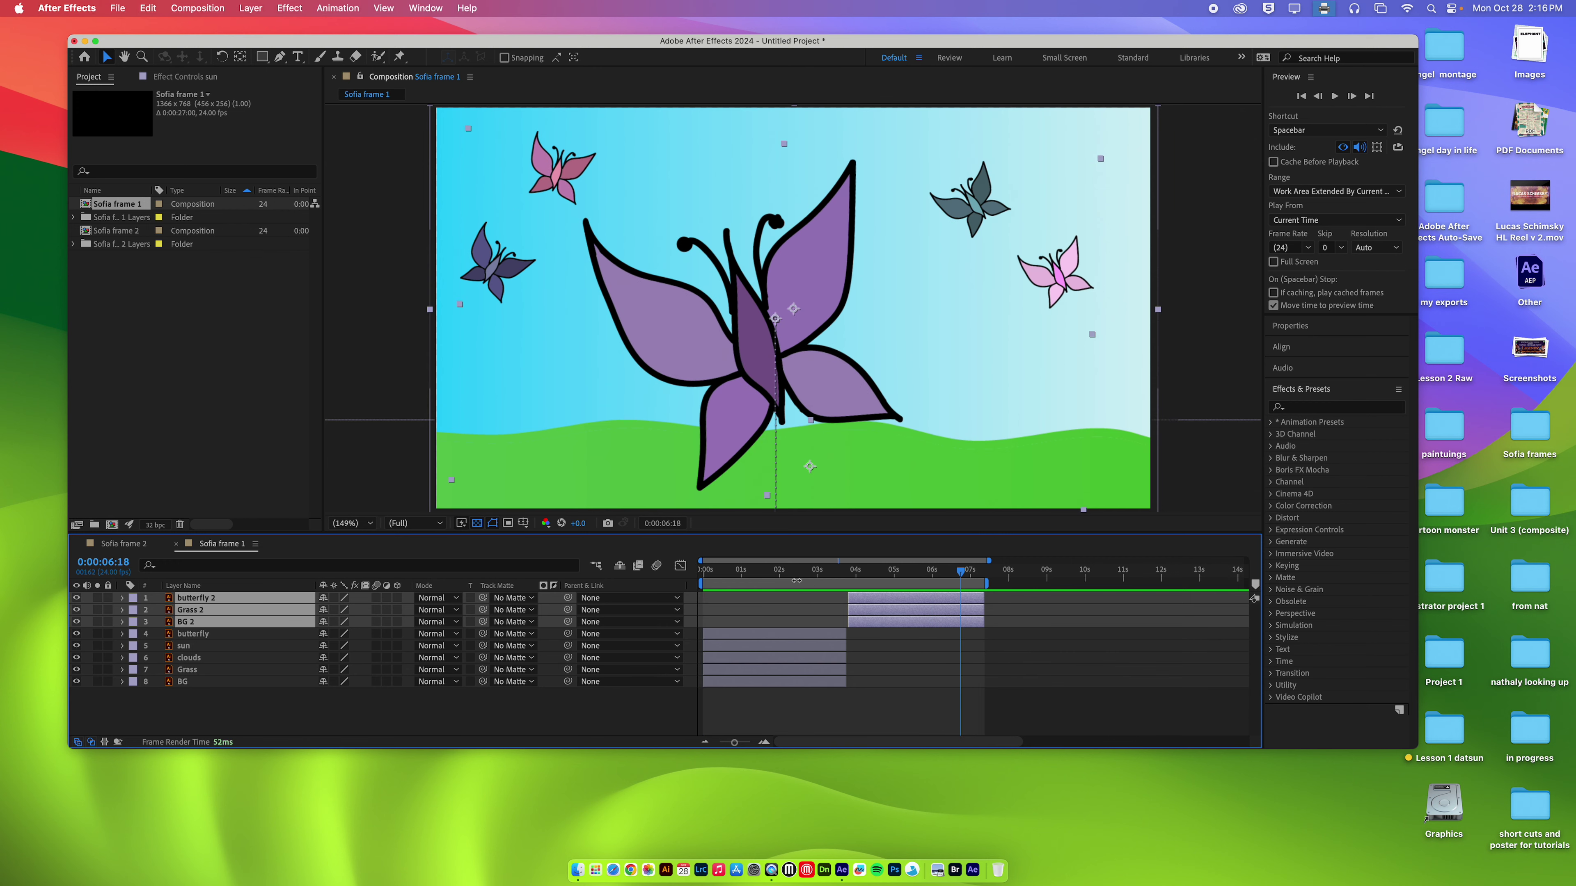